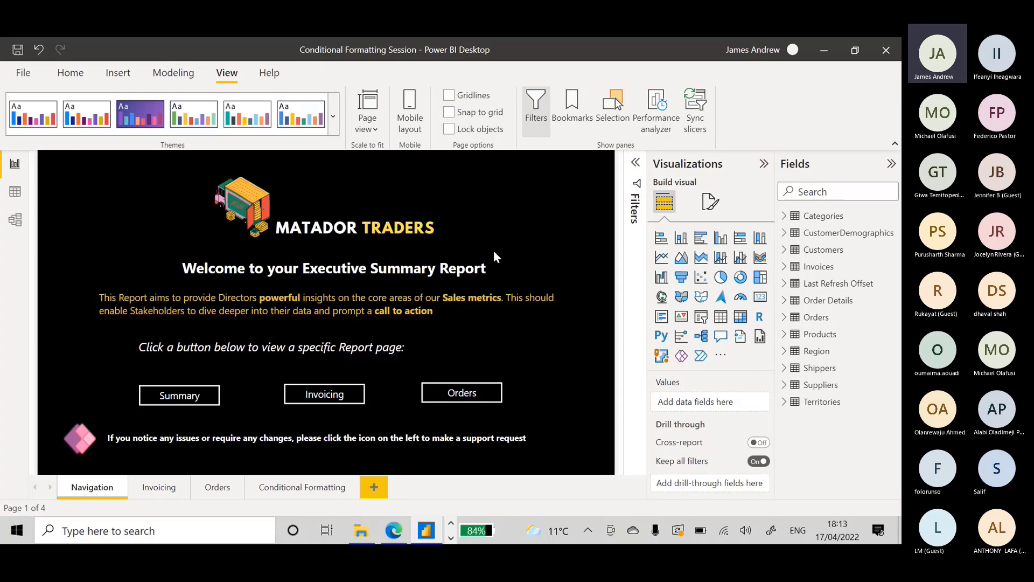
# Show the model's data tables and collapse the Invoices and Categories tables in the field list.
pyautogui.click(15, 190)
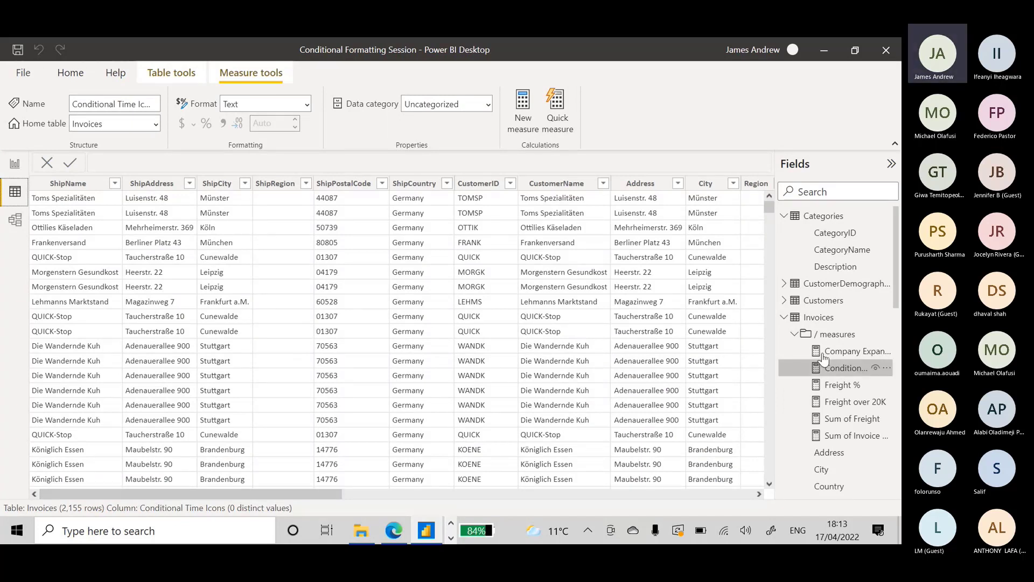
pyautogui.click(784, 317)
pyautogui.click(785, 215)
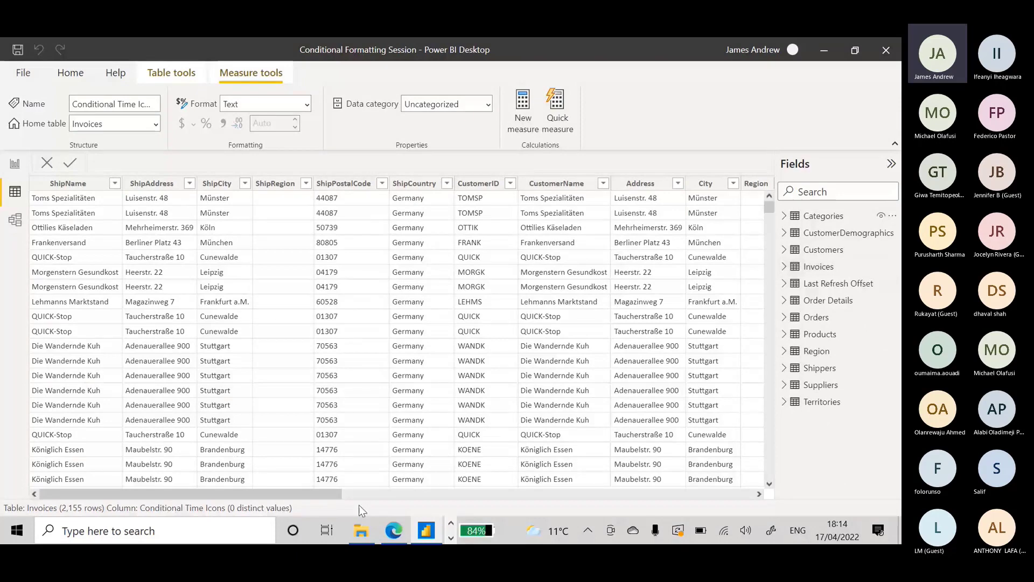
# Switch to Microsoft Edge and search the web for "northwind database power bi" in a new tab.
pyautogui.click(394, 531)
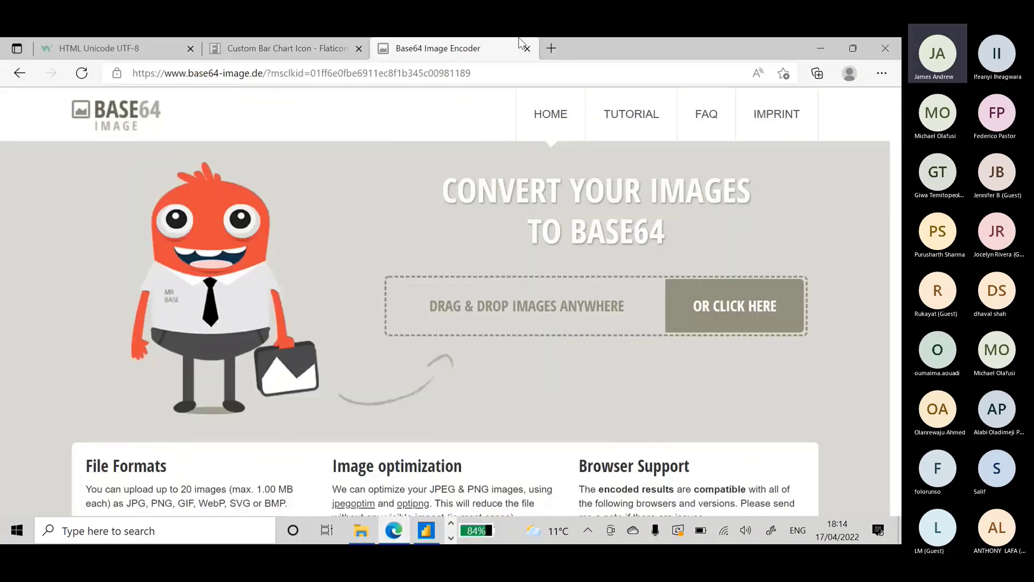
pyautogui.click(551, 49)
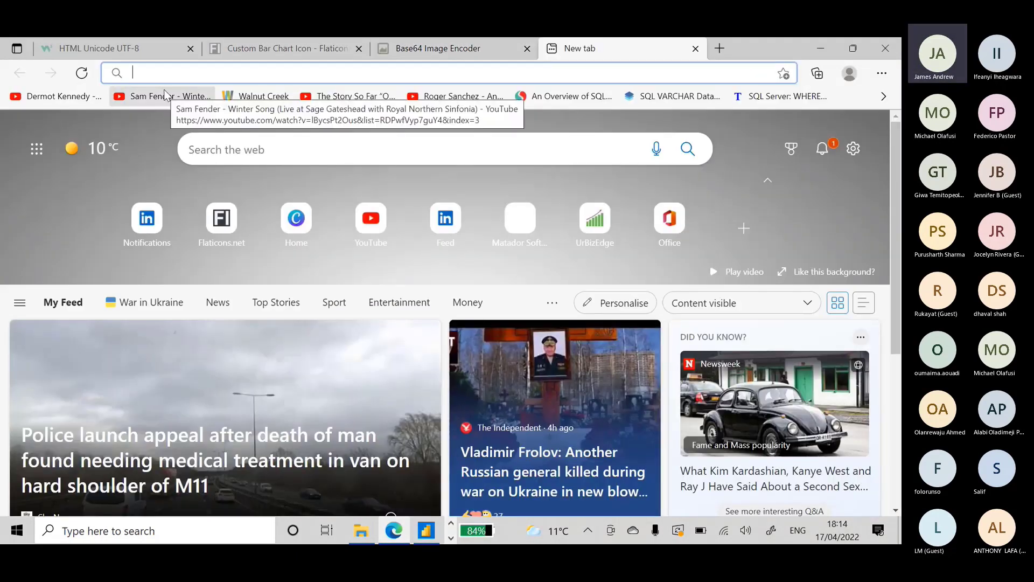
pyautogui.write('northwind')
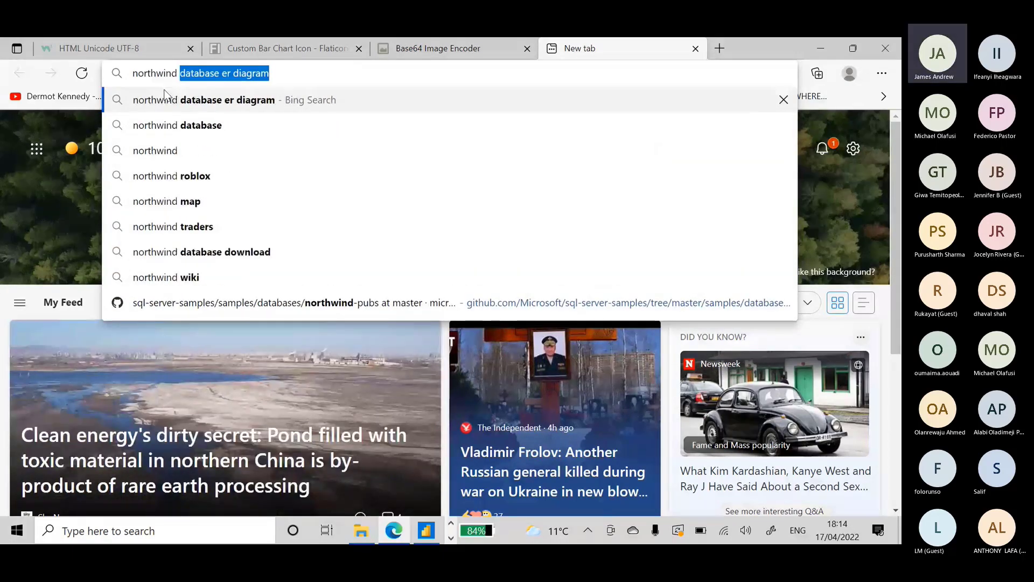
pyautogui.write(' database power')
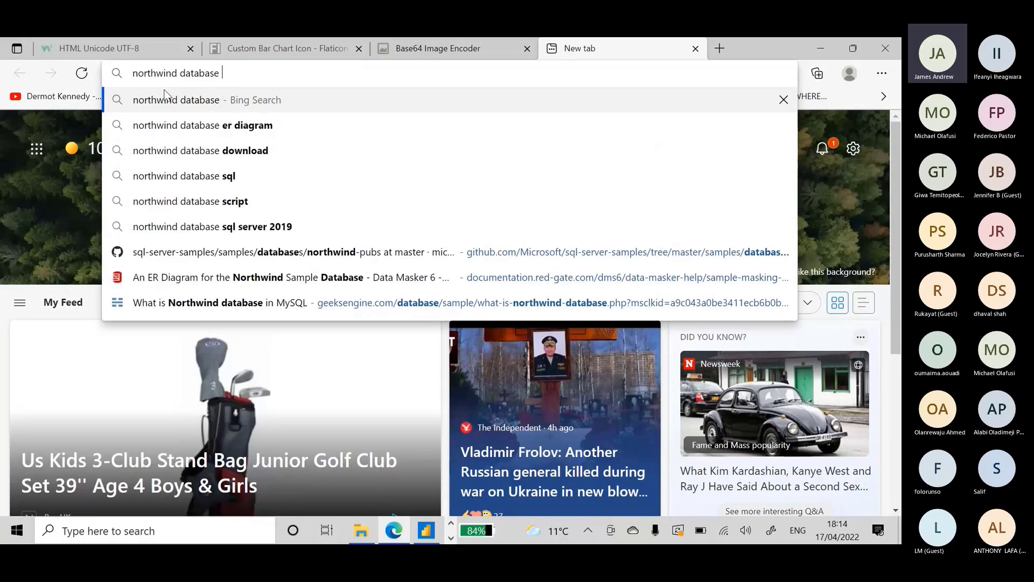
pyautogui.press('Return')
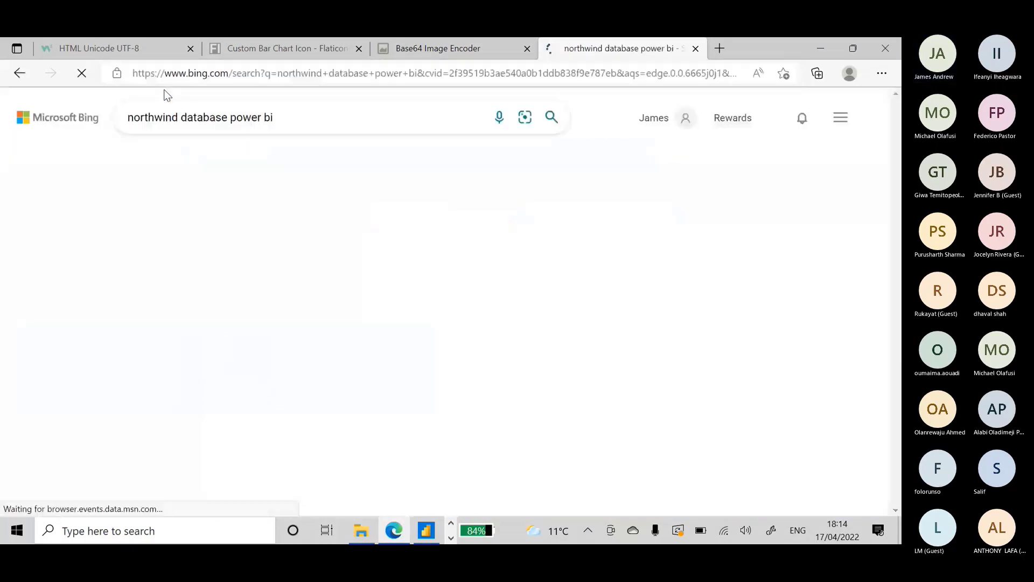
pyautogui.scroll(-3, 274, 347)
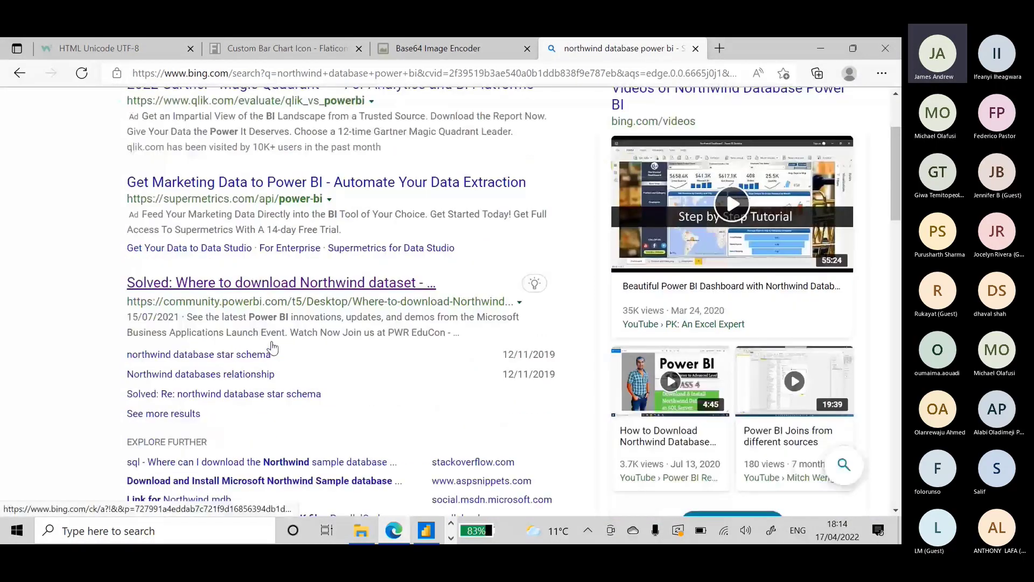
# Change the web search to "northwind database sample github".
pyautogui.scroll(3, 302, 302)
pyautogui.moveTo(340, 116); pyautogui.dragTo(229, 118)
pyautogui.press('BackSpace')
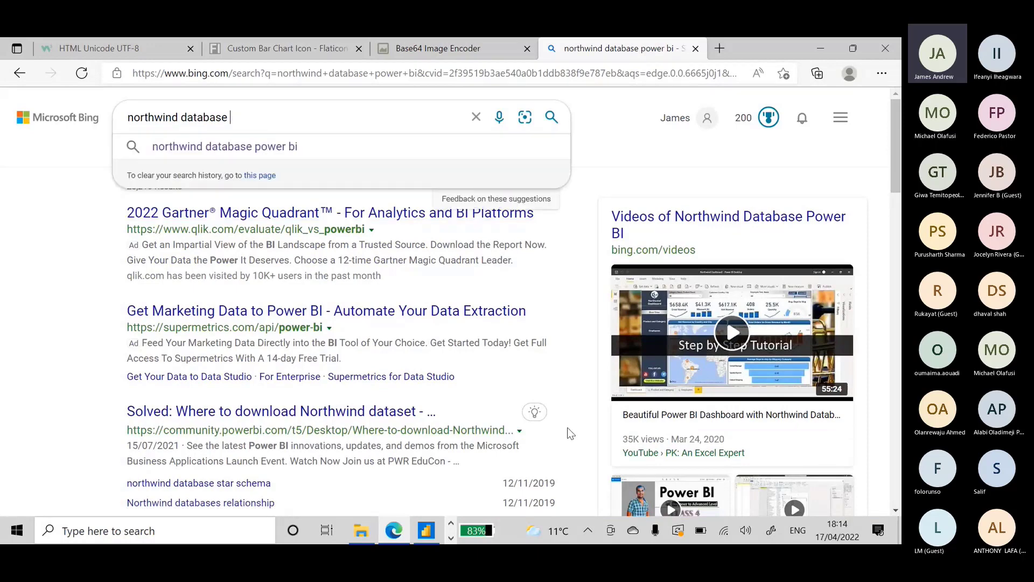
pyautogui.write('s')
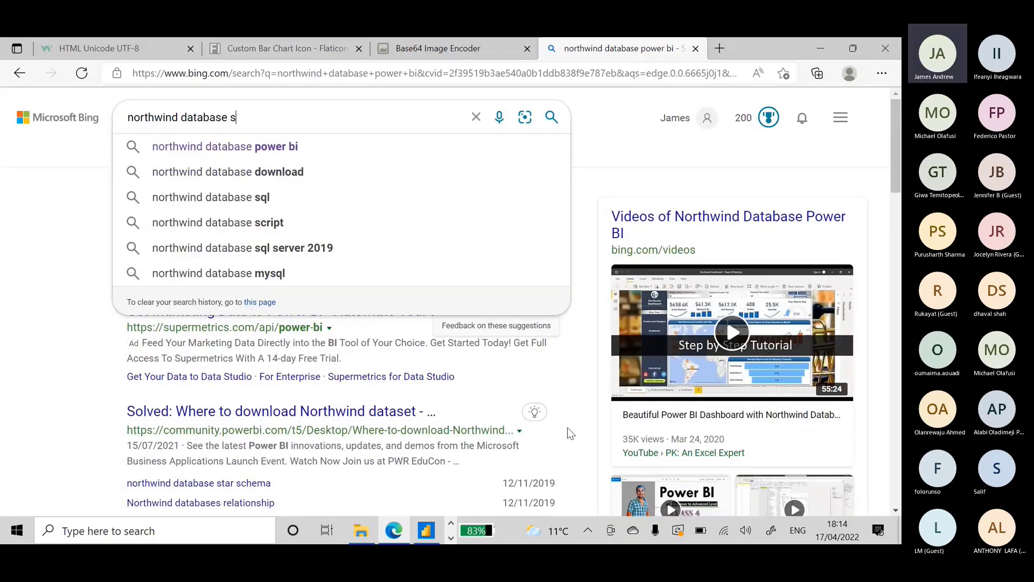
pyautogui.write('ample github')
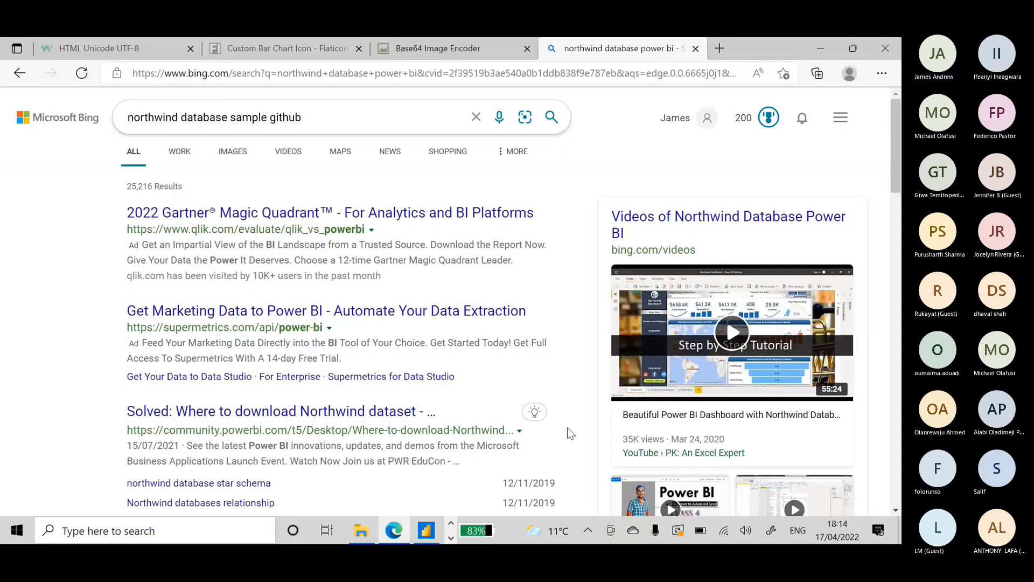
pyautogui.press('Return')
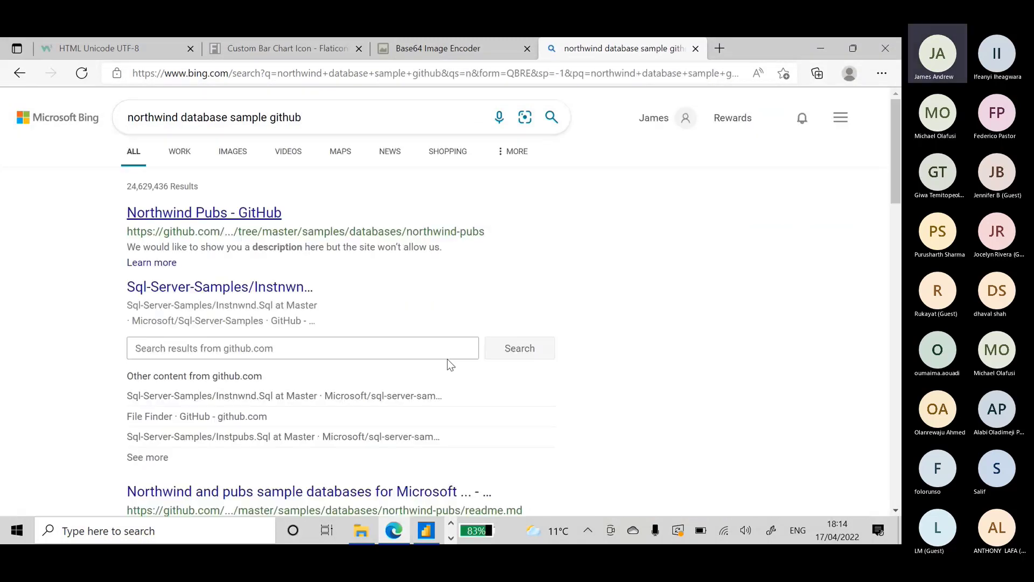
# Open the Northwind Pubs result on GitHub and view the raw contents of instnwnd.sql.
pyautogui.click(202, 214)
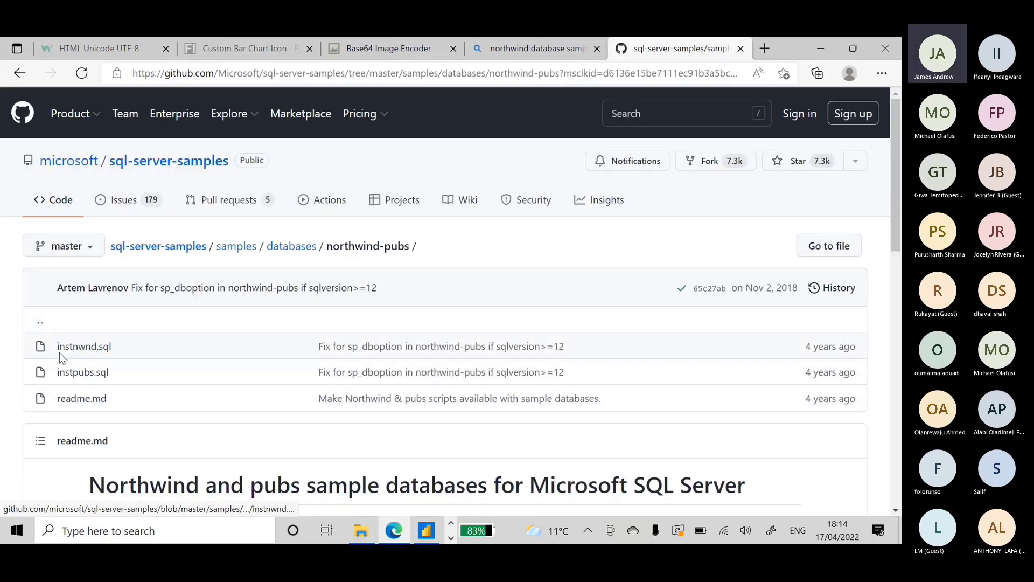
pyautogui.click(93, 353)
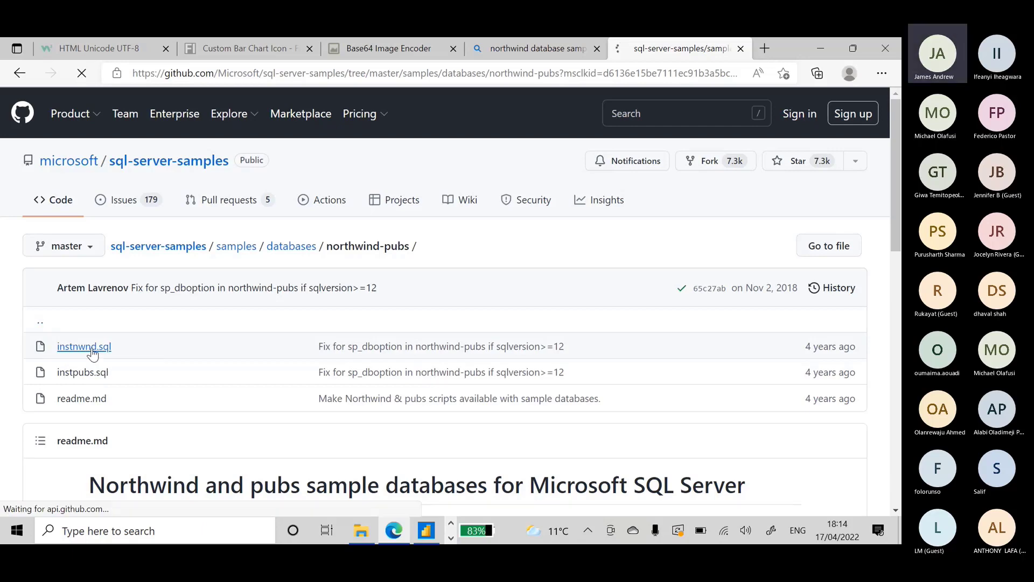
pyautogui.scroll(-2, 797, 345)
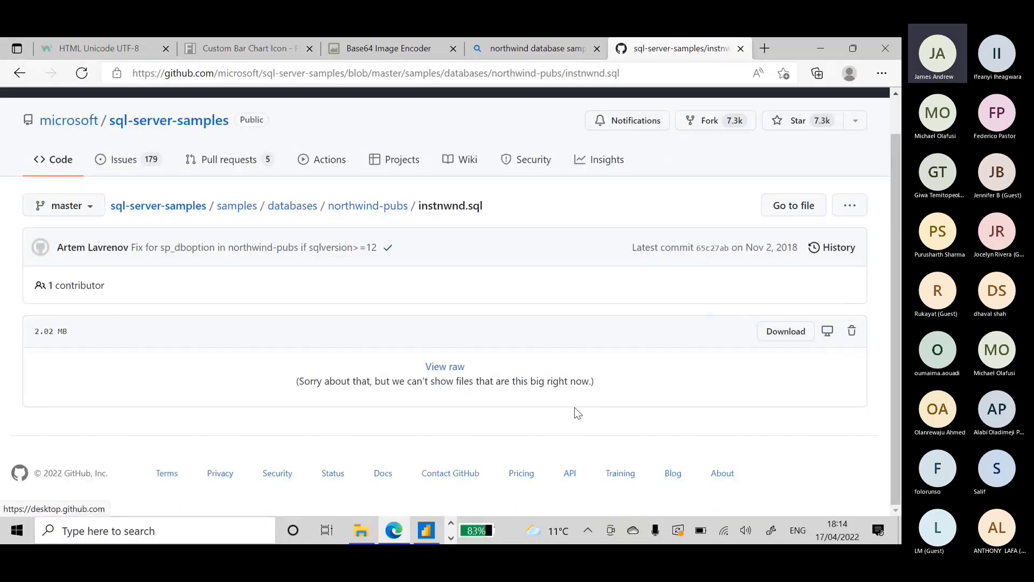
pyautogui.click(448, 368)
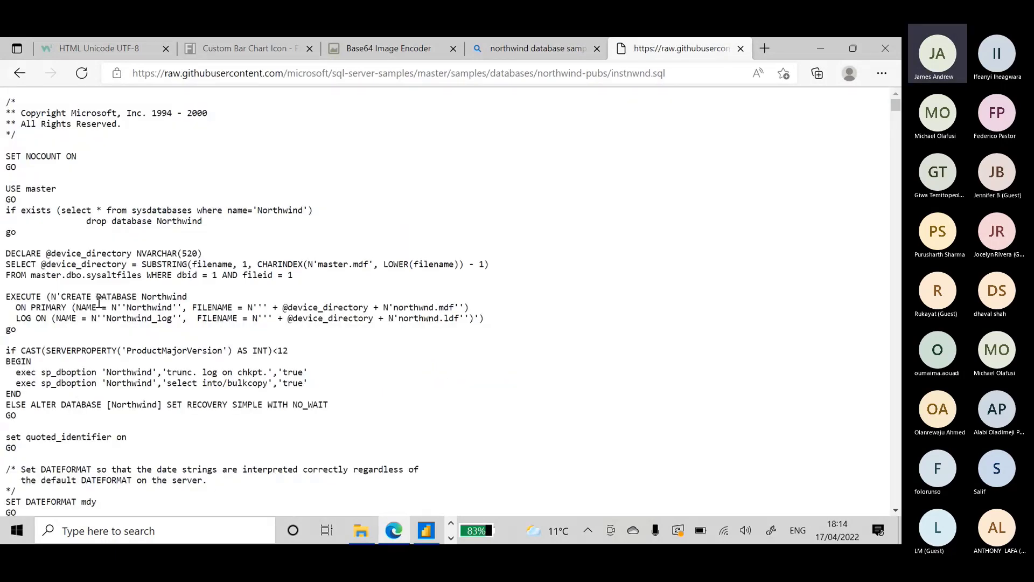
pyautogui.scroll(-5, 89, 308)
pyautogui.scroll(5, 88, 308)
# Close the raw script and web search pages and switch back to Power BI Desktop.
pyautogui.click(741, 49)
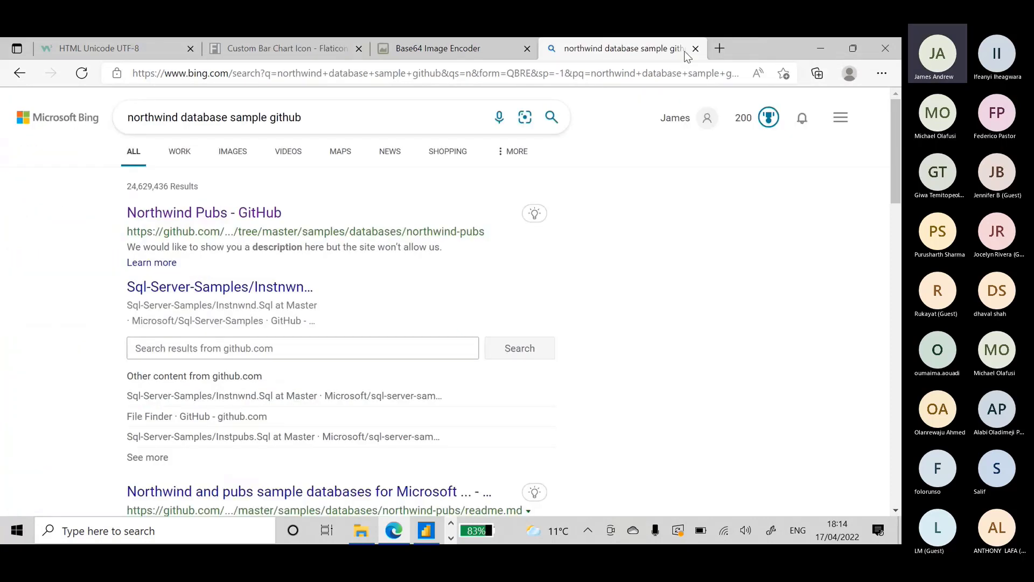
pyautogui.click(701, 48)
pyautogui.click(813, 39)
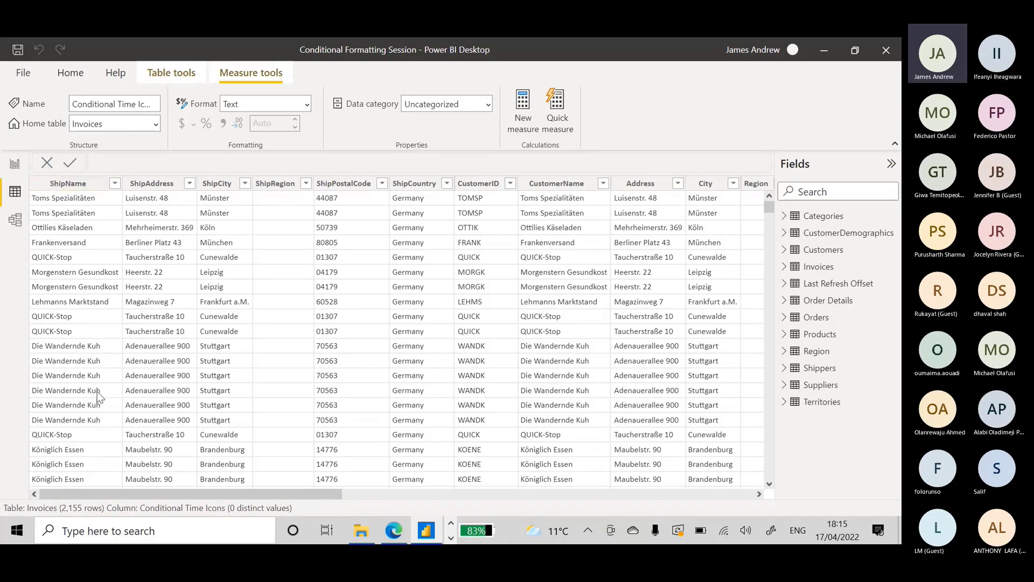
# Expand the Invoices table in the field list, look through its fields and select the Address column.
pyautogui.moveTo(276, 495); pyautogui.dragTo(122, 499)
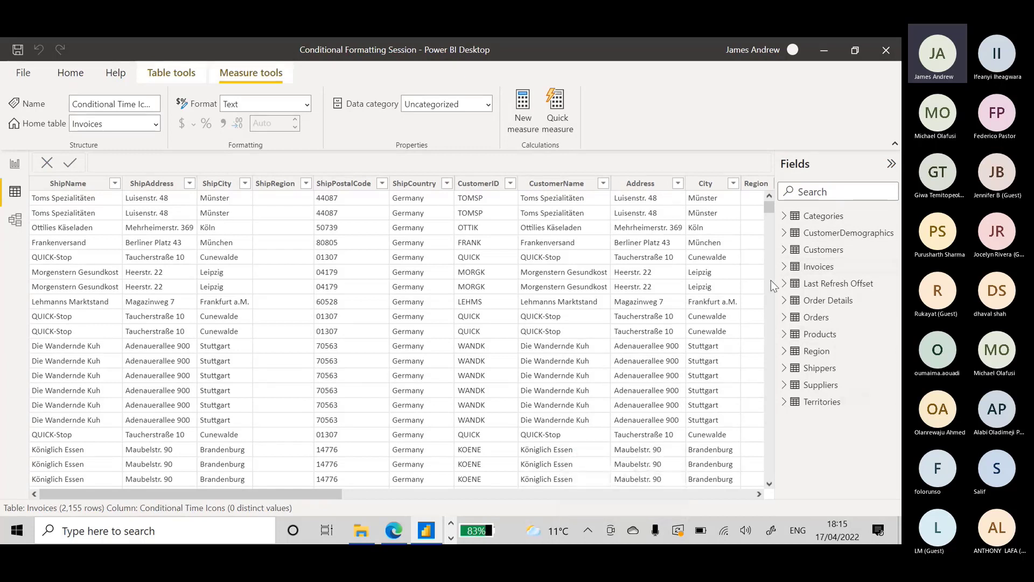
pyautogui.click(784, 267)
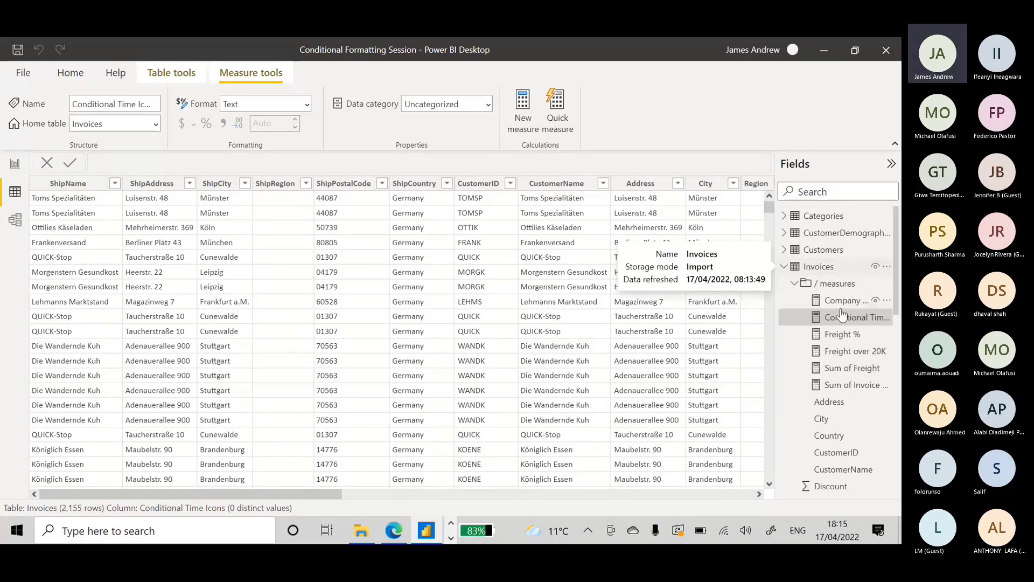
pyautogui.scroll(-2, 820, 332)
pyautogui.scroll(2, 820, 332)
pyautogui.scroll(1, 820, 329)
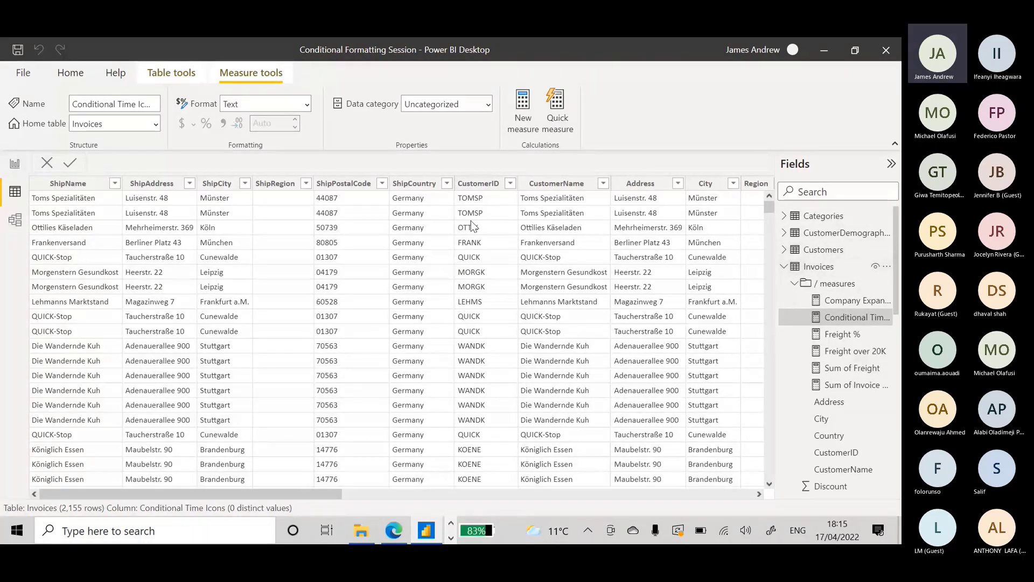
pyautogui.click(820, 270)
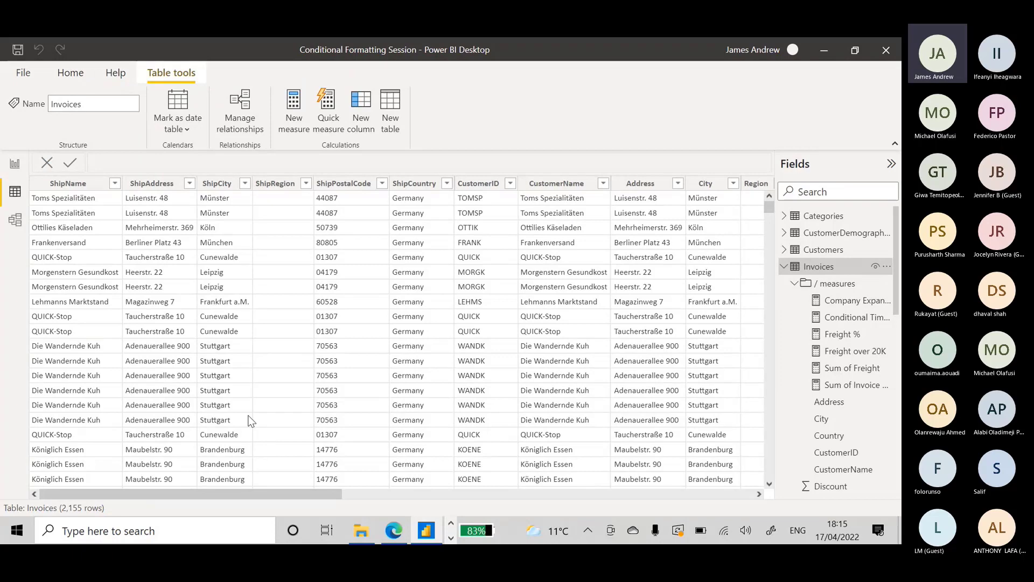
pyautogui.click(830, 406)
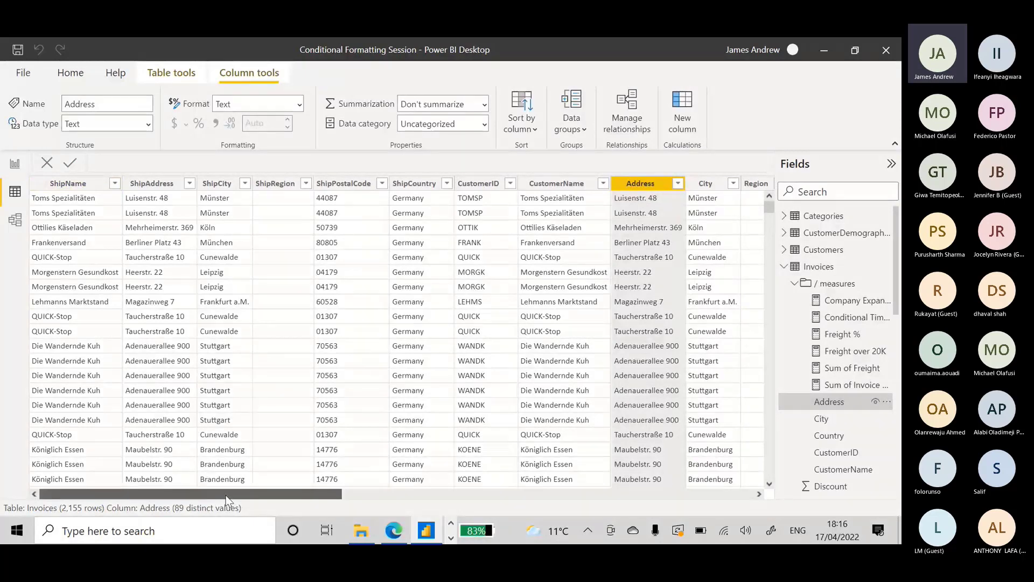
# Examine the columns of the Invoices table from ShipName across to Freight.
pyautogui.moveTo(232, 493); pyautogui.dragTo(477, 474)
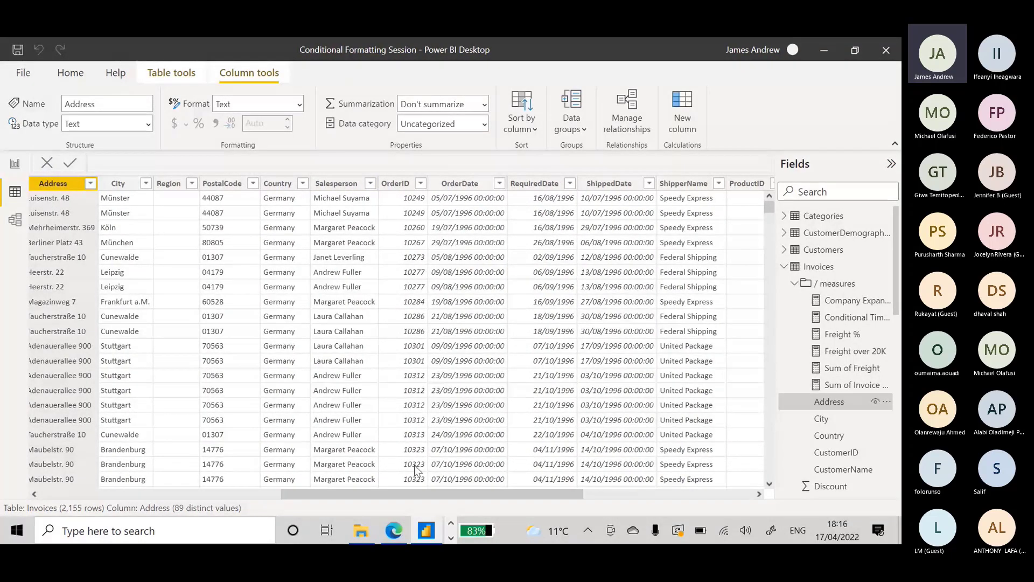
pyautogui.moveTo(441, 494); pyautogui.dragTo(165, 489)
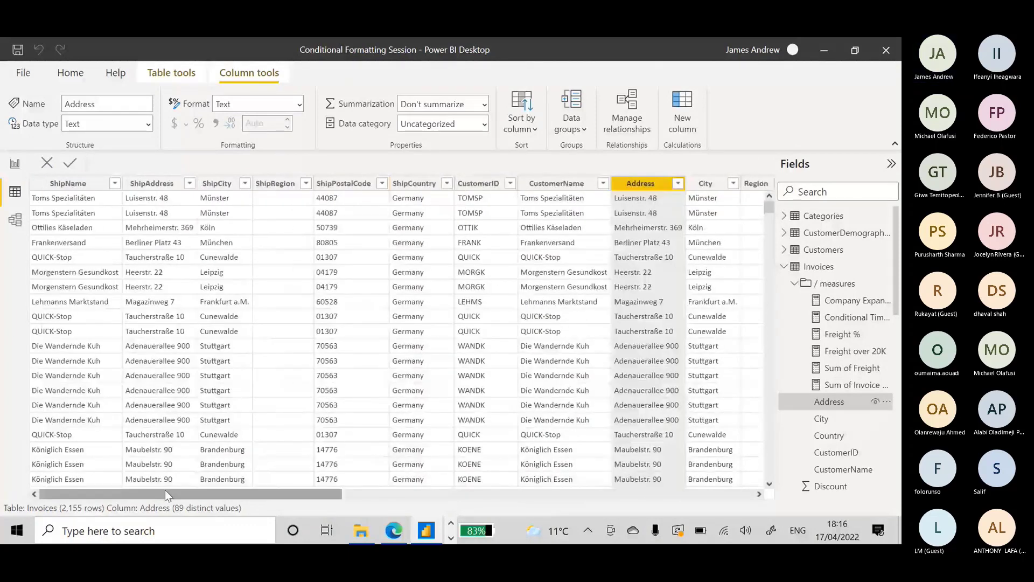
pyautogui.moveTo(327, 498); pyautogui.dragTo(540, 494)
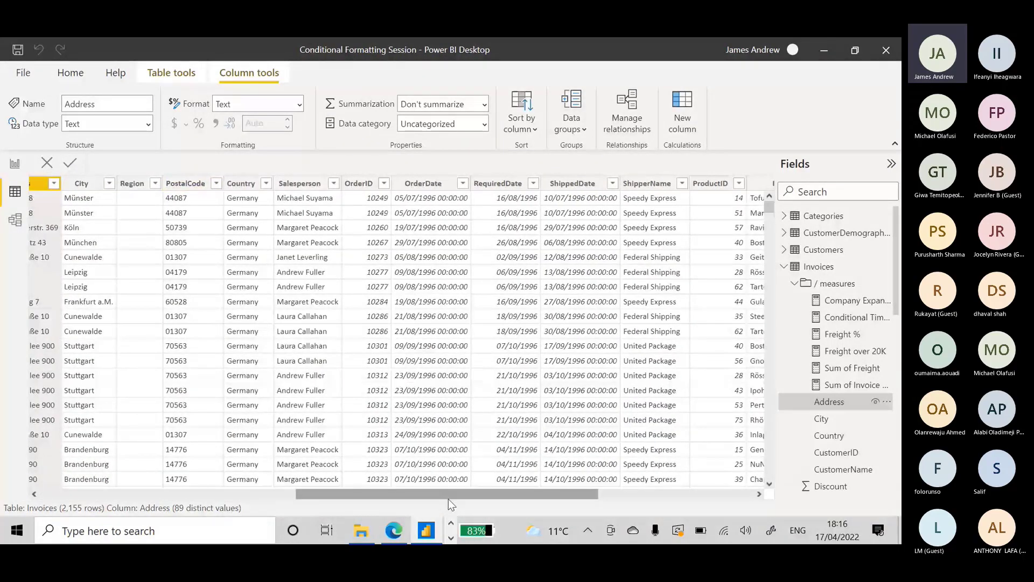
pyautogui.moveTo(448, 499); pyautogui.dragTo(566, 483)
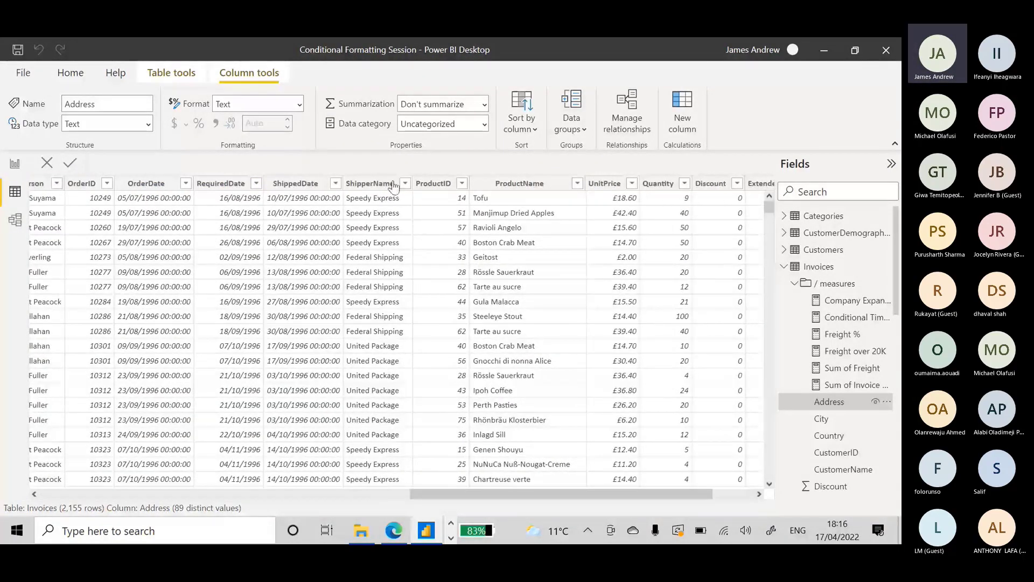
pyautogui.moveTo(619, 494); pyautogui.dragTo(691, 496)
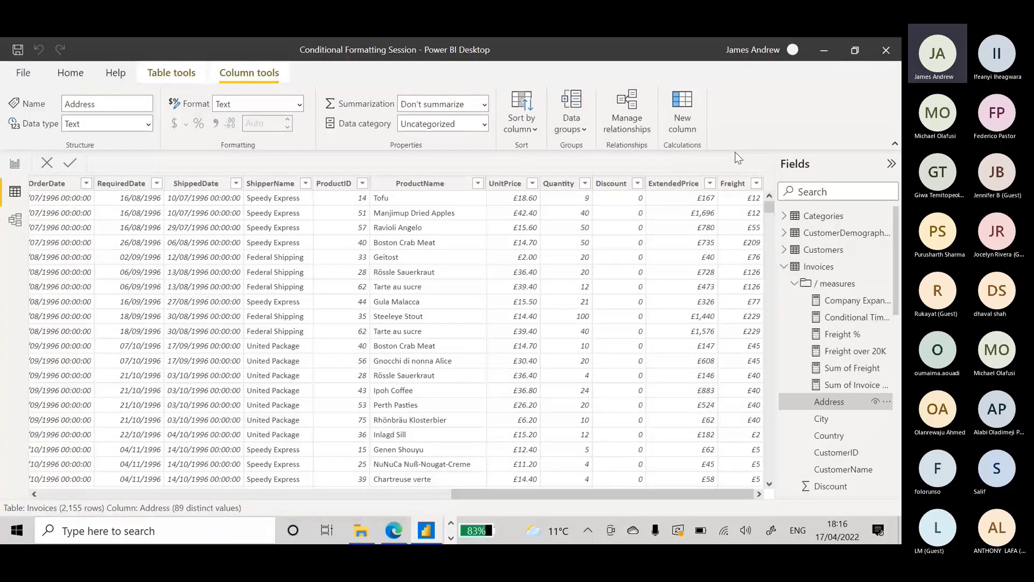
# Return to the report and view the Formatted Last Refresh Timestamp measure's formula behind the Invoicing page's last-refreshed card.
pyautogui.click(12, 163)
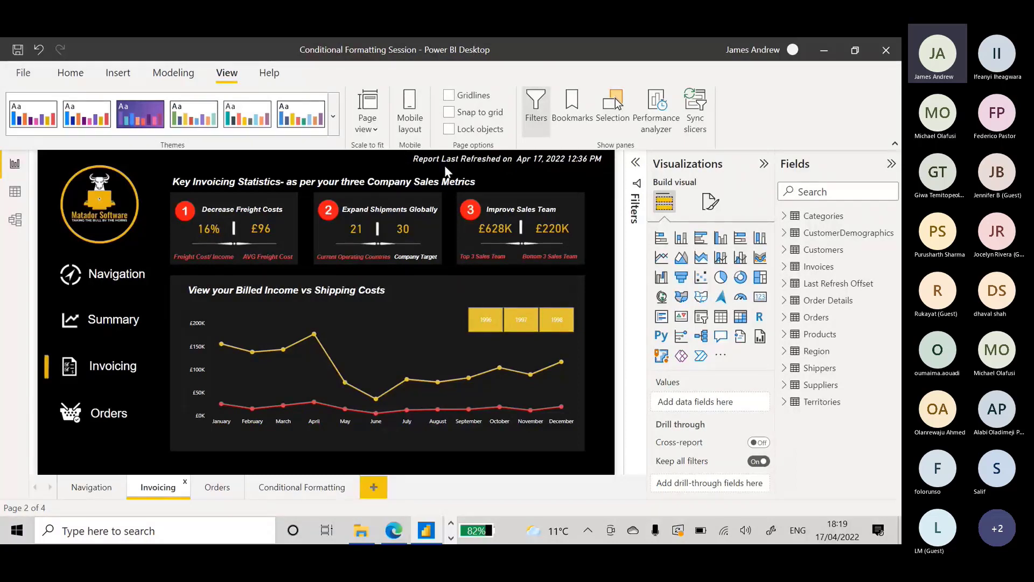
pyautogui.click(515, 163)
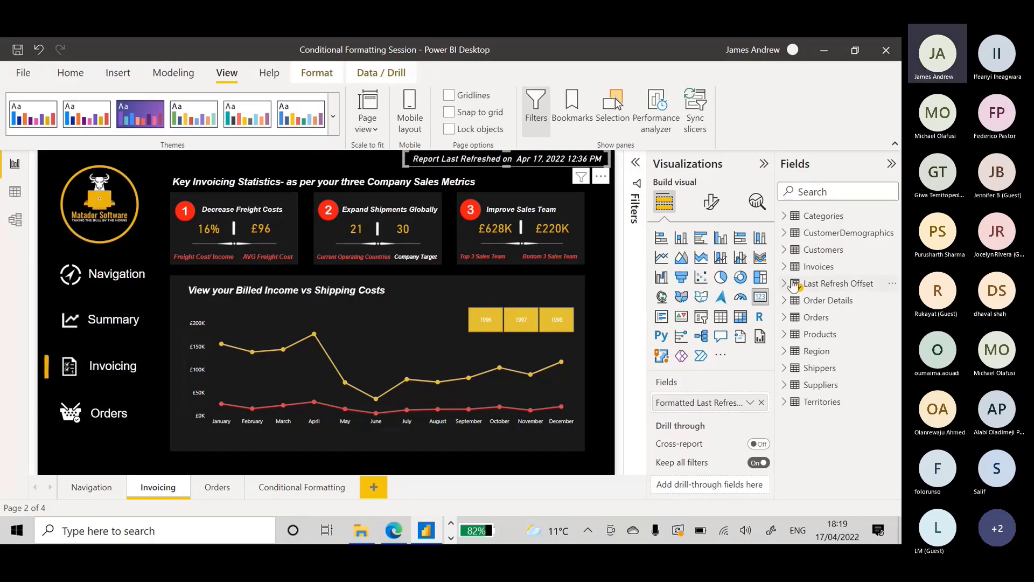
pyautogui.click(808, 284)
pyautogui.click(860, 302)
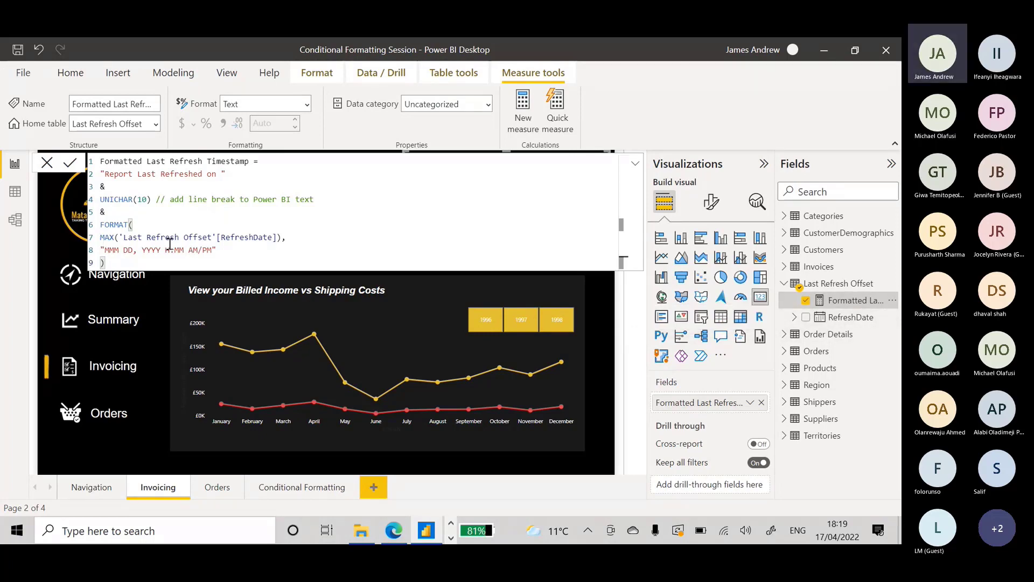
pyautogui.click(144, 354)
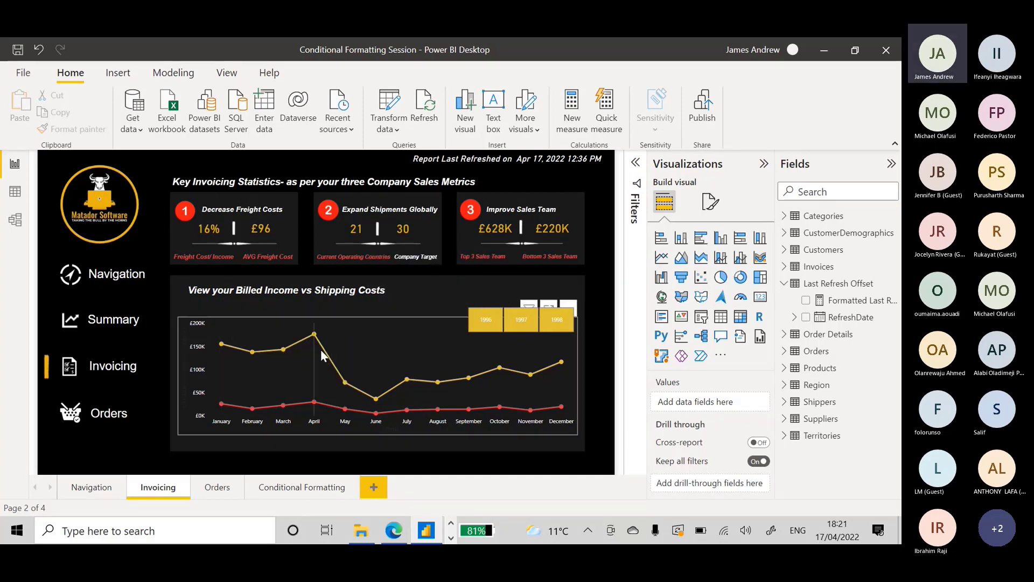
# Open the Conditional Formatting report page and look through the customer sales table.
pyautogui.moveTo(308, 375)
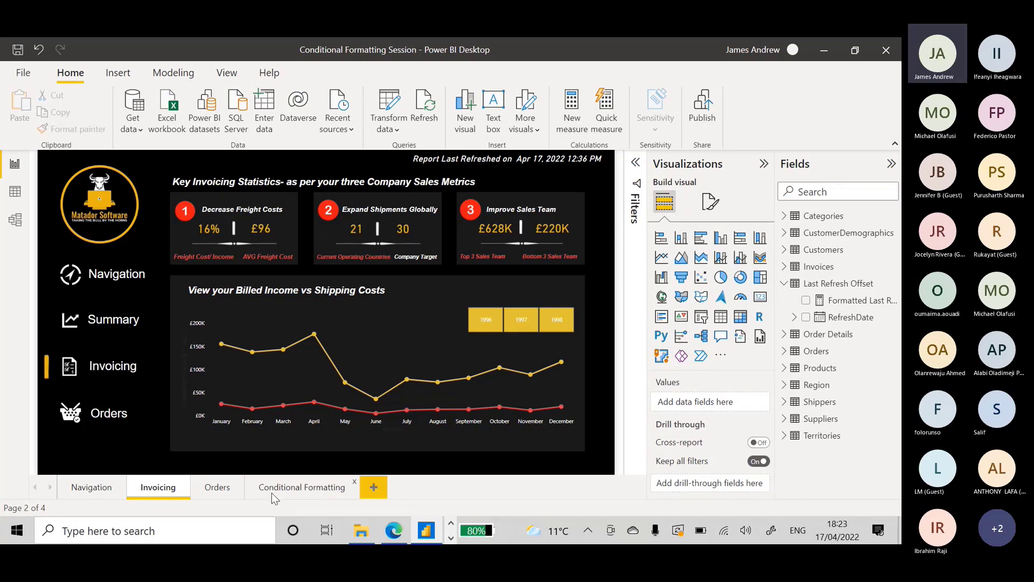
pyautogui.click(293, 487)
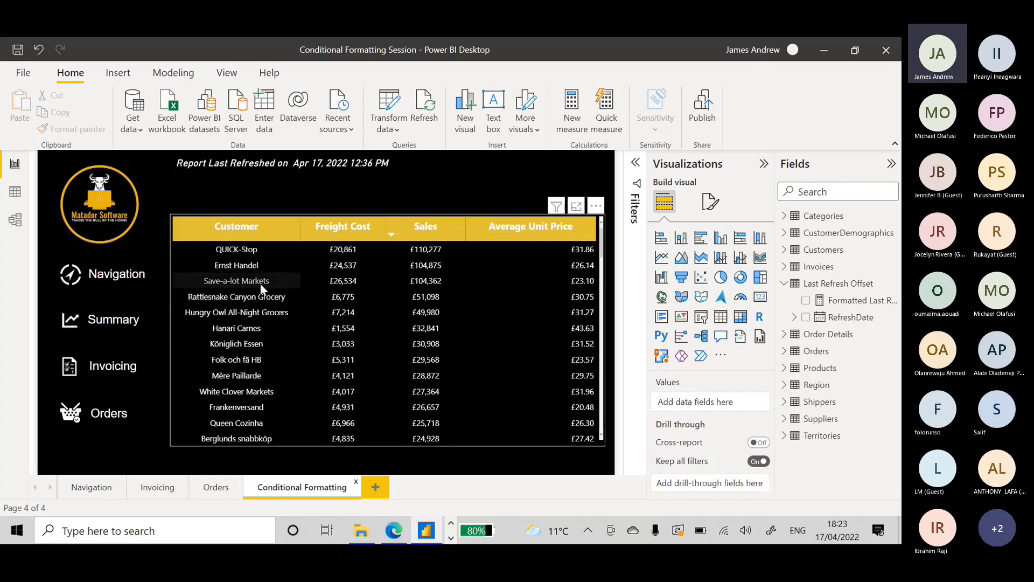
pyautogui.scroll(-7, 259, 285)
pyautogui.scroll(-3, 254, 315)
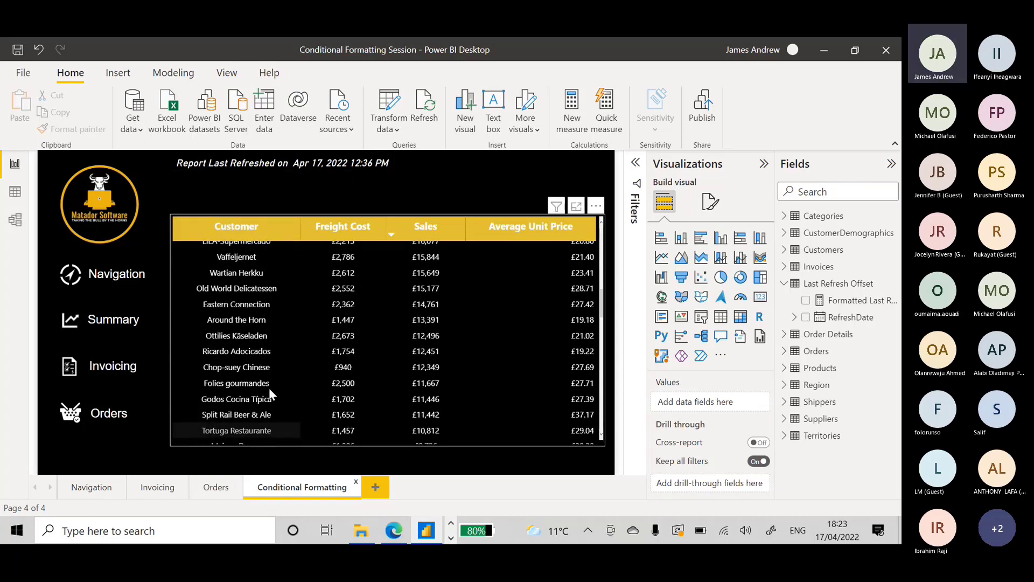
# Look through the customer table's freight and sales rows, and review the three key sales metrics on the Invoicing page.
pyautogui.scroll(10, 270, 388)
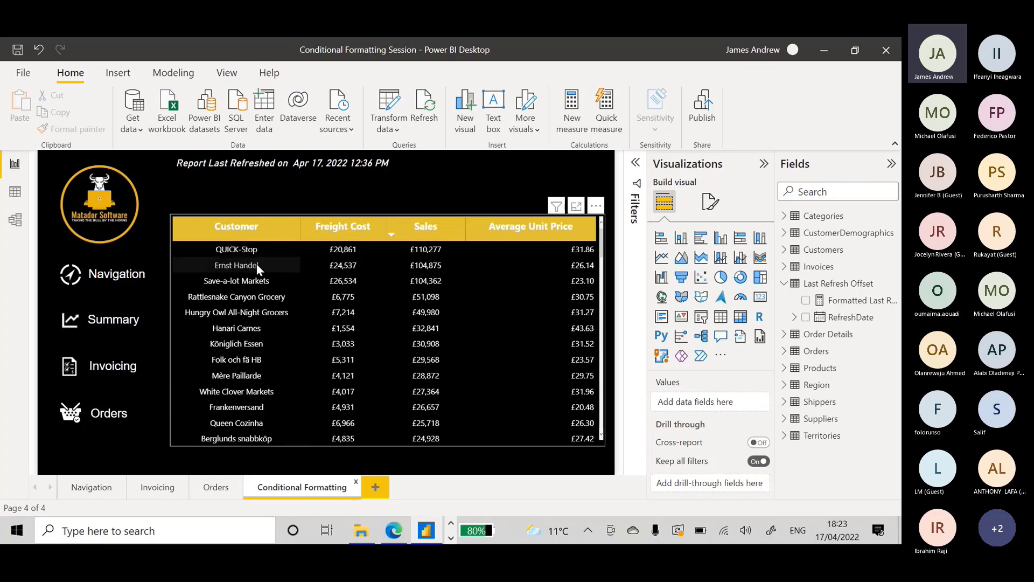
pyautogui.scroll(-3, 257, 366)
pyautogui.scroll(-10, 257, 361)
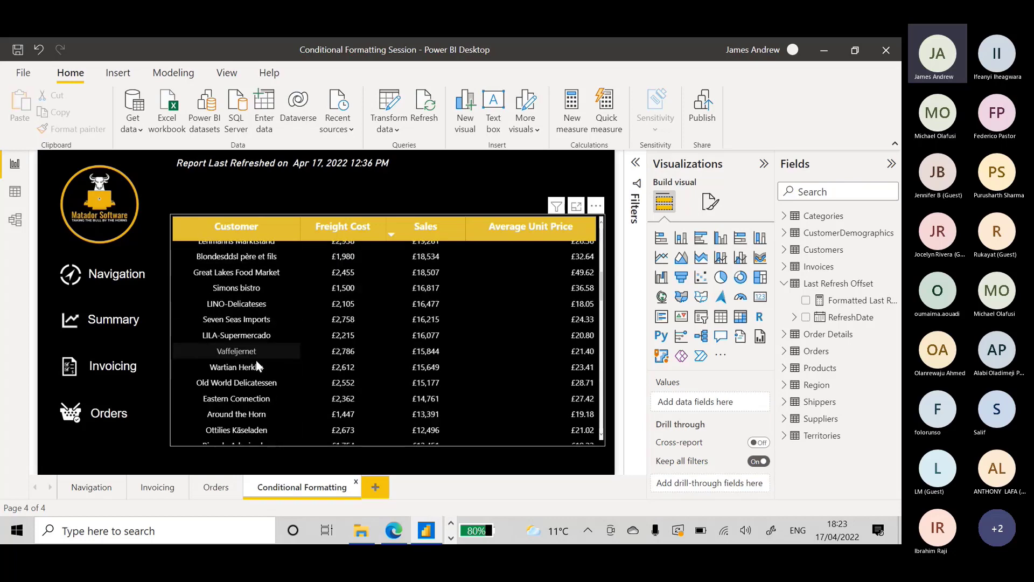
pyautogui.scroll(10, 229, 401)
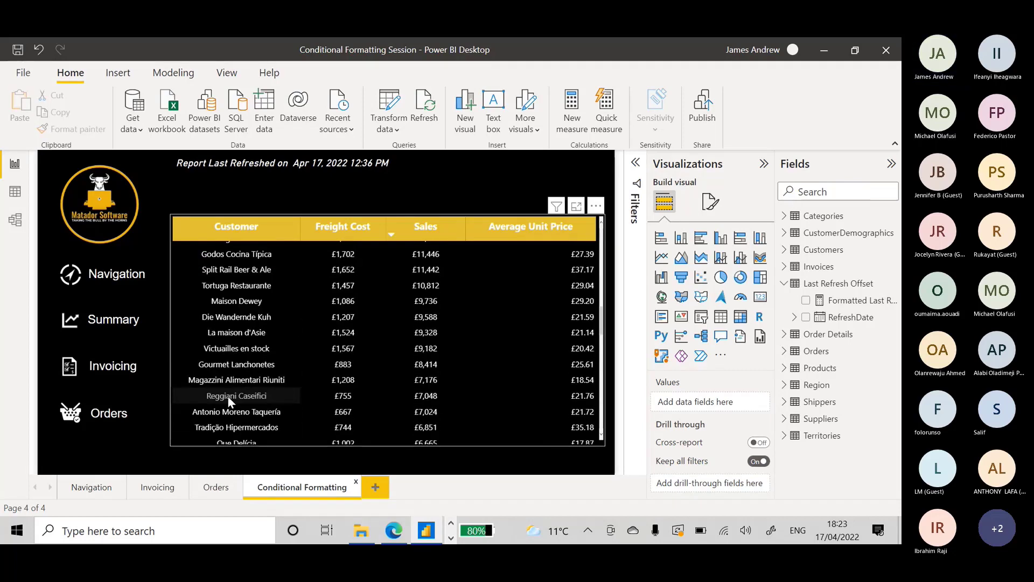
pyautogui.scroll(3, 240, 394)
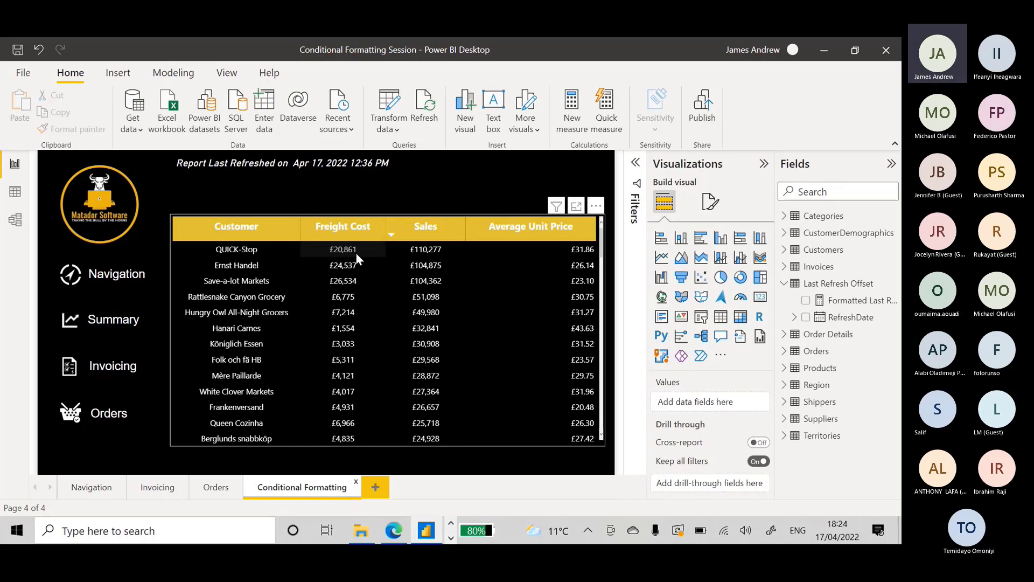
pyautogui.click(146, 479)
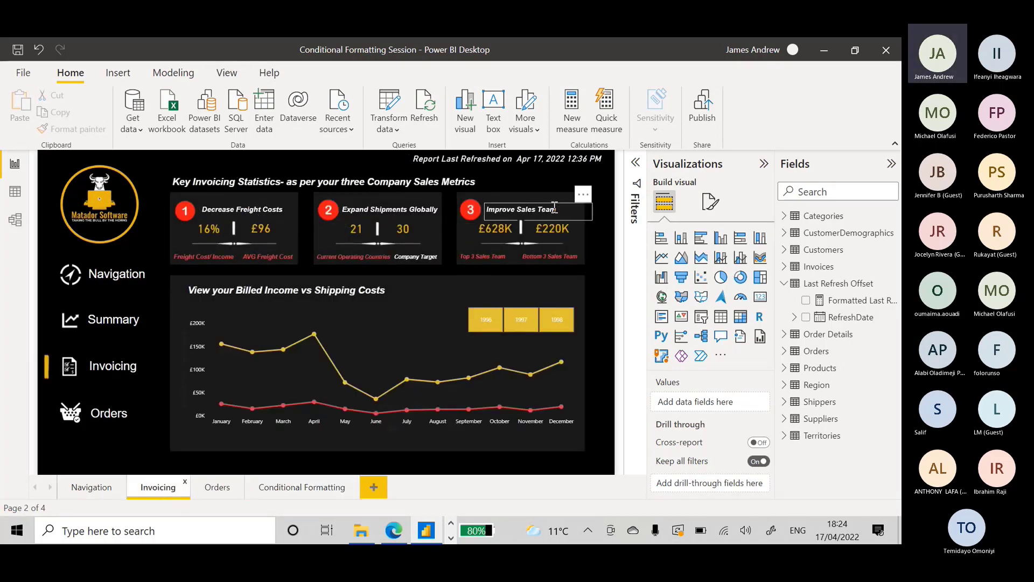
pyautogui.click(321, 490)
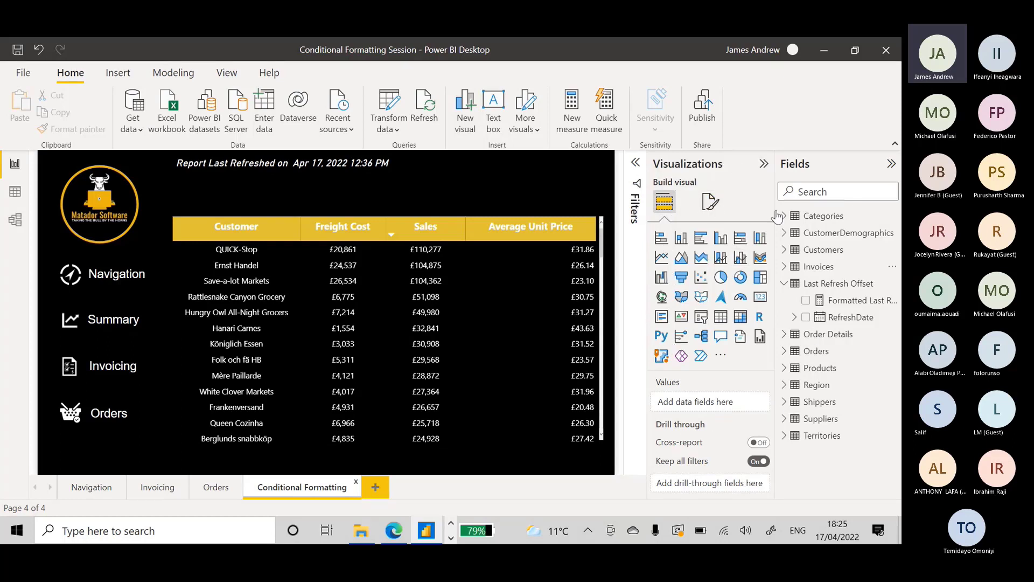
# View the format options in the Visualizations pane and check the New format pane setting among the global preview features.
pyautogui.click(710, 202)
pyautogui.click(664, 202)
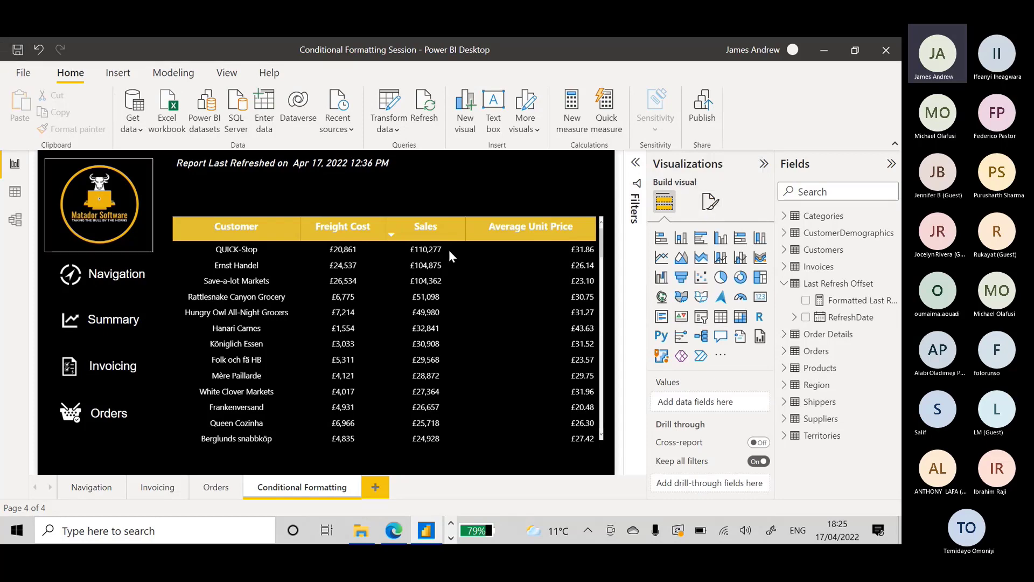
pyautogui.click(34, 73)
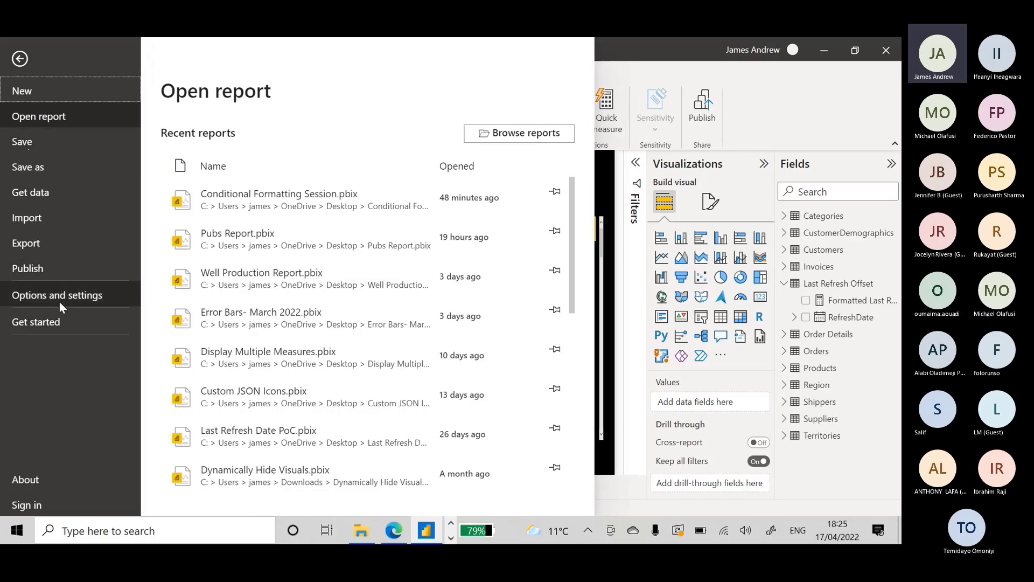
pyautogui.click(60, 301)
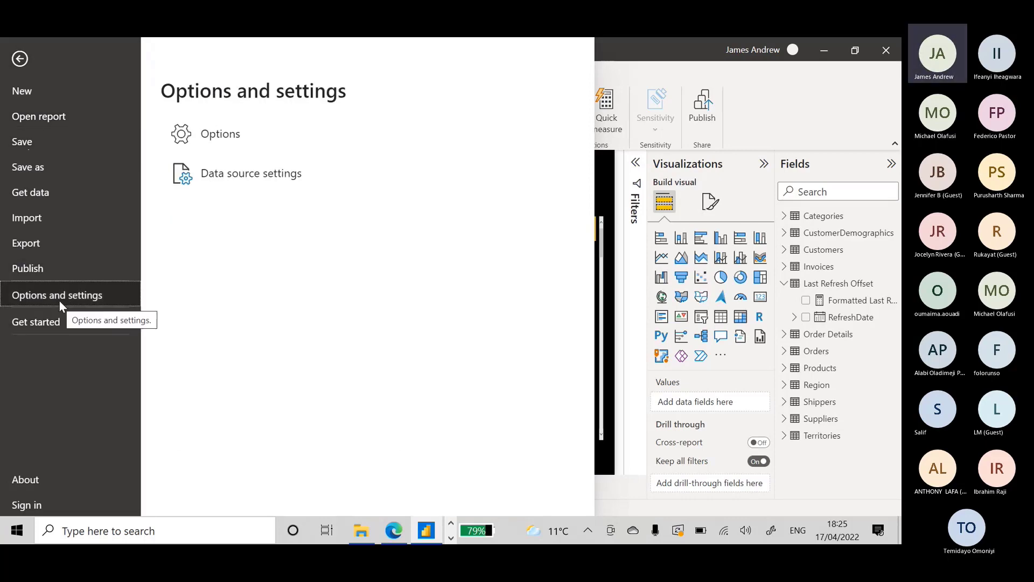
pyautogui.click(209, 138)
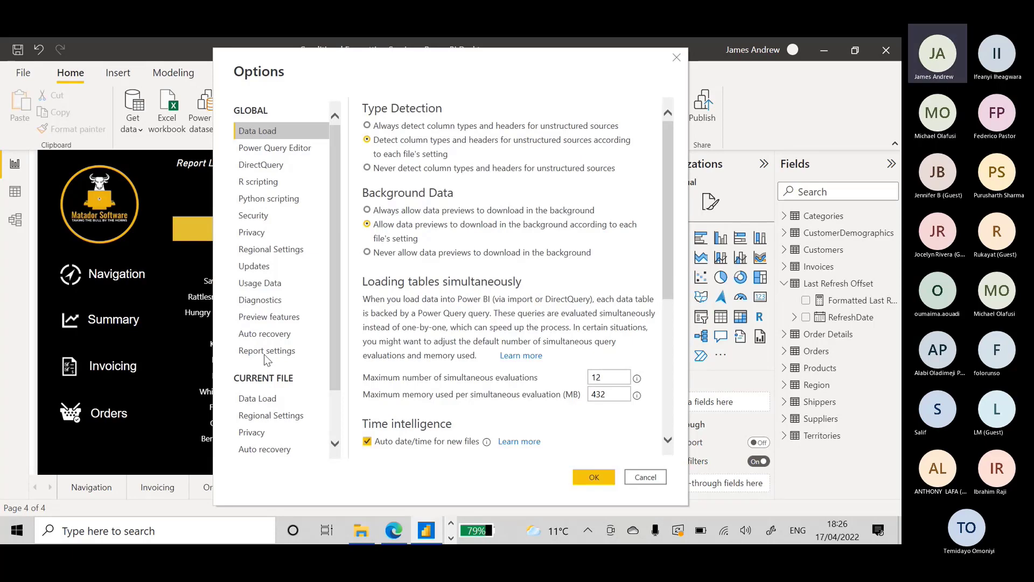
pyautogui.click(270, 316)
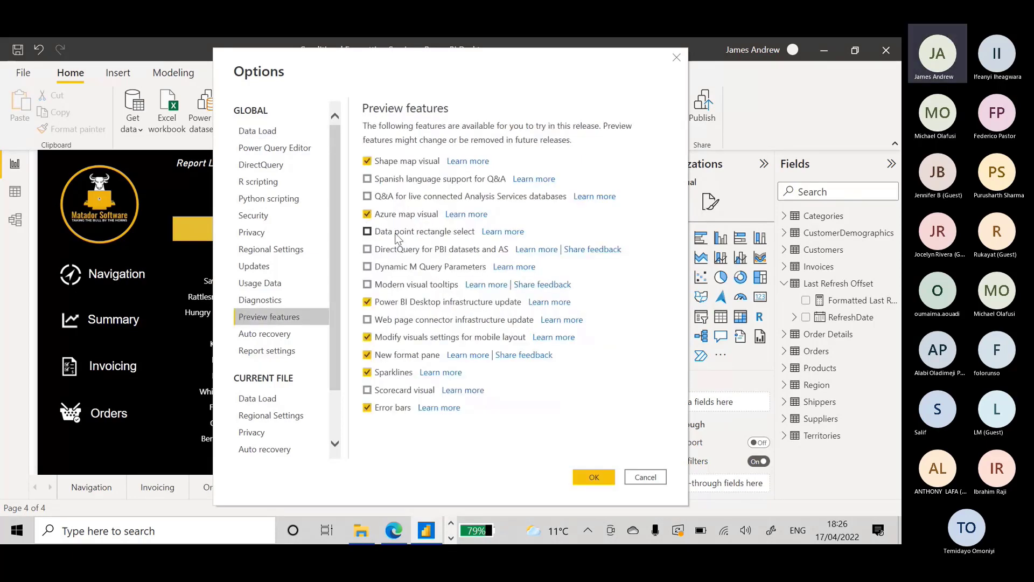
pyautogui.click(368, 354)
pyautogui.click(675, 58)
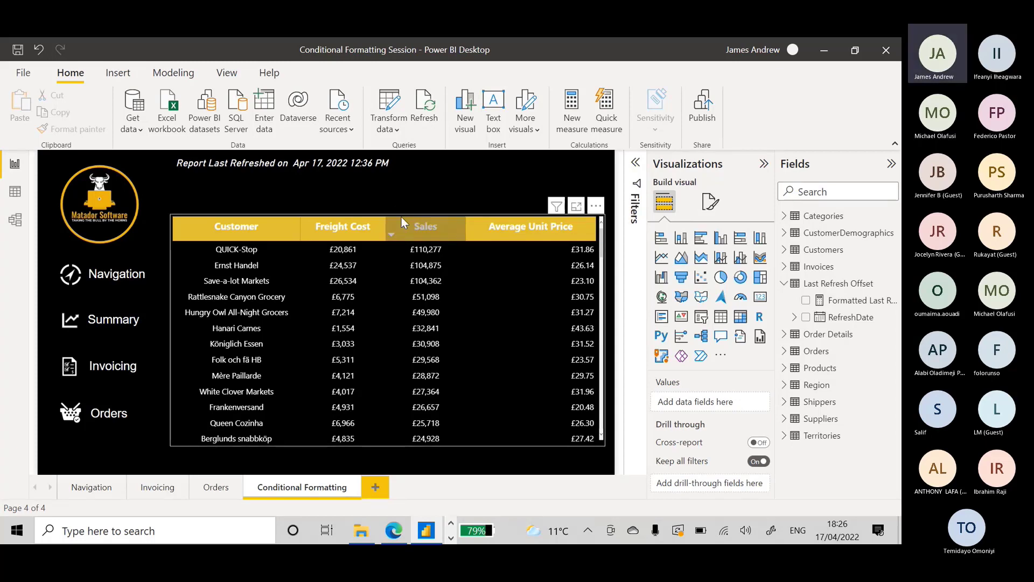
# Select the customer table and examine which Invoices fields supply its Customer, Freight Cost, Sales and Average Unit Price columns.
pyautogui.click(383, 214)
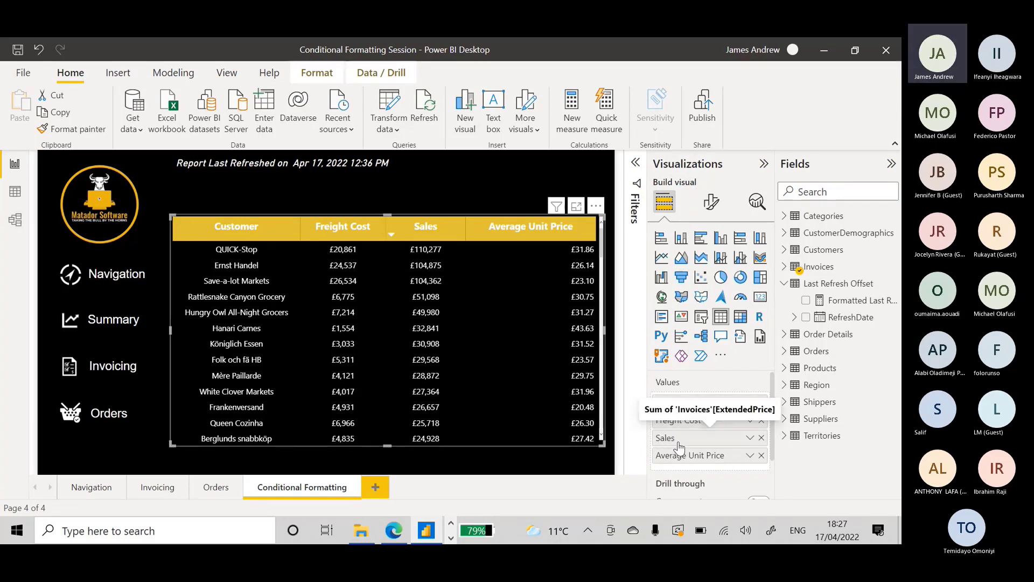
pyautogui.click(786, 268)
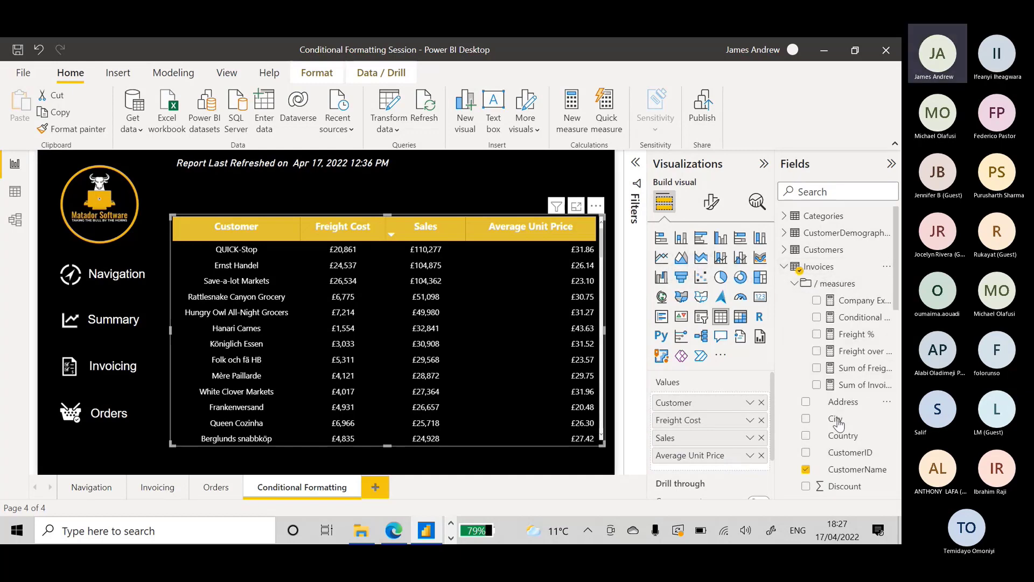
pyautogui.scroll(-1, 837, 424)
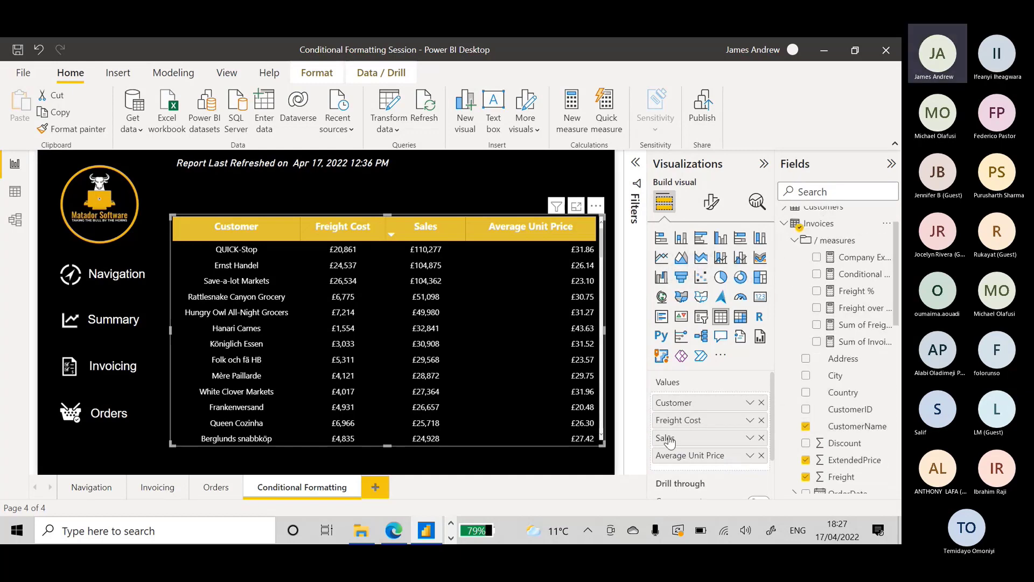
pyautogui.click(784, 224)
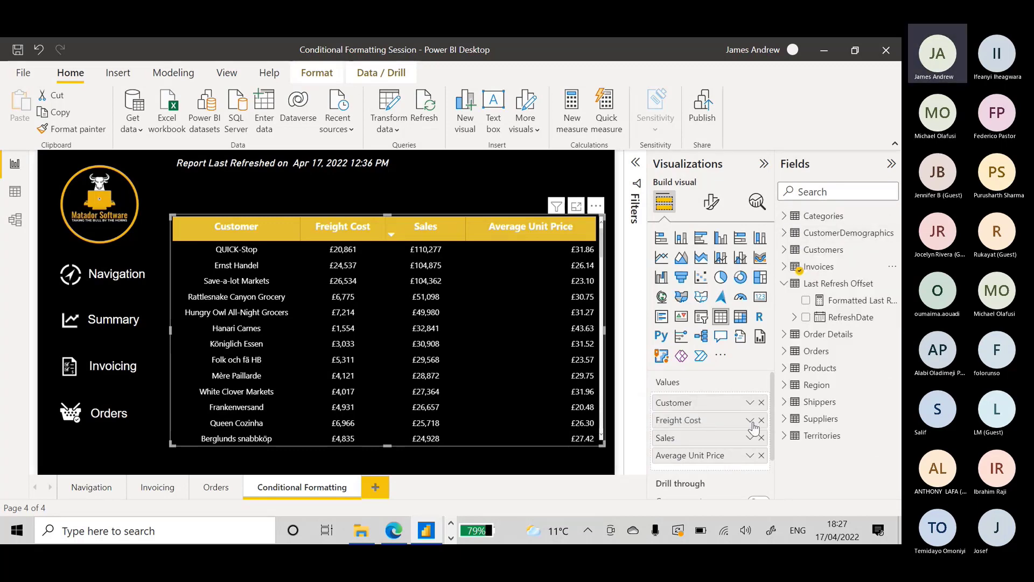
# Open the background color conditional formatting settings for the customer table's Sales values.
pyautogui.rightClick(685, 440)
pyautogui.click(750, 438)
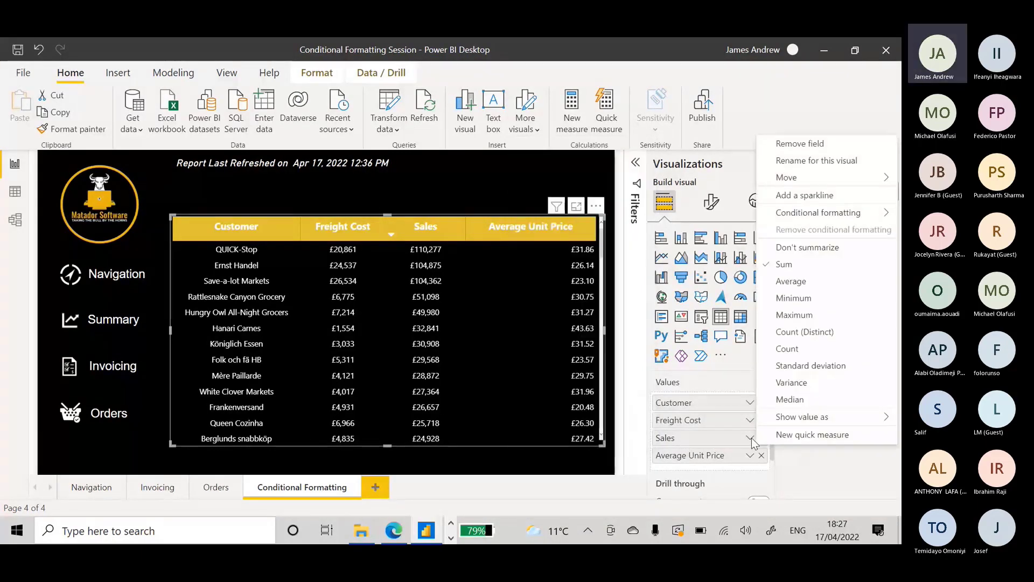
pyautogui.rightClick(688, 437)
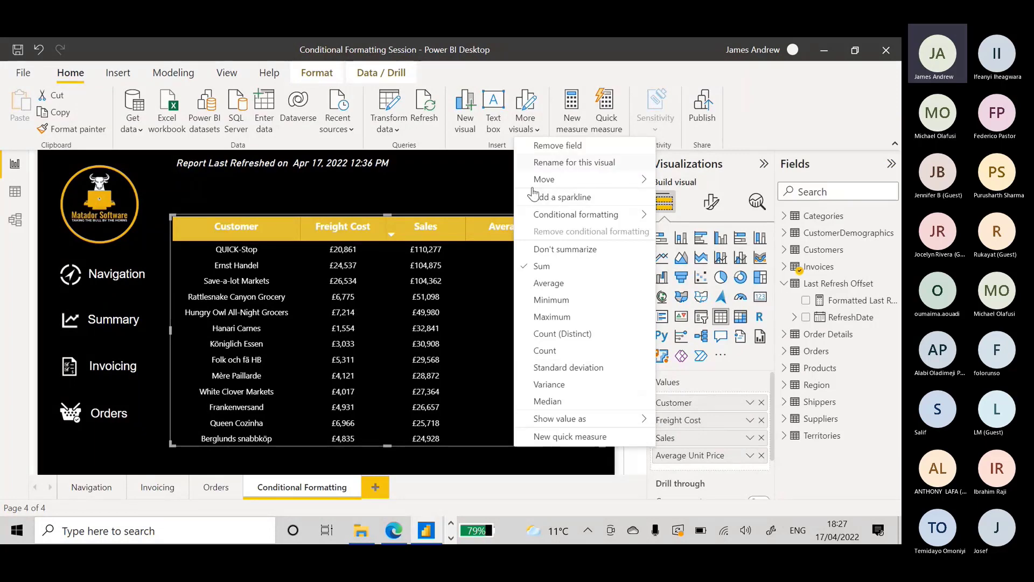
pyautogui.moveTo(561, 215)
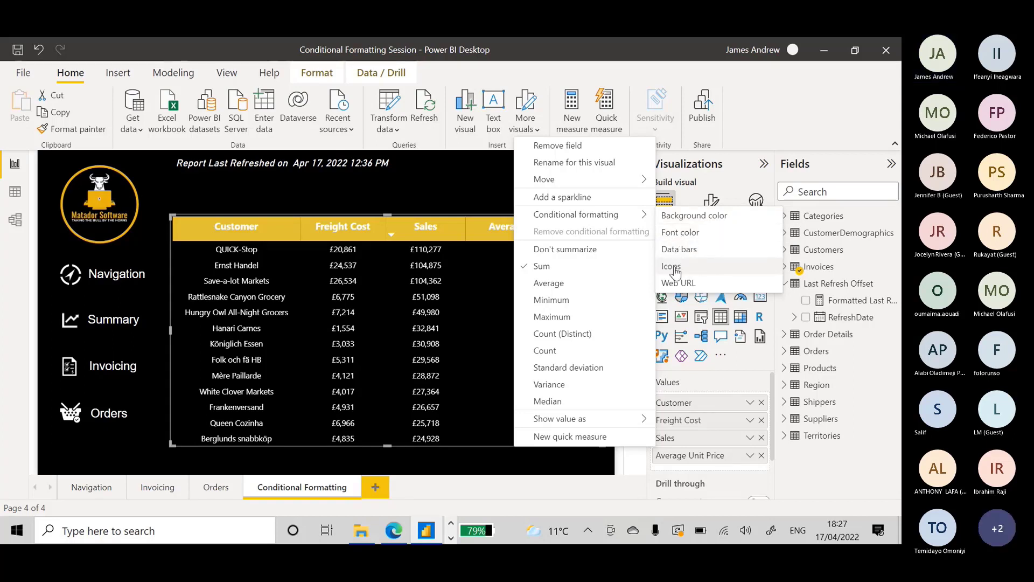
pyautogui.click(680, 216)
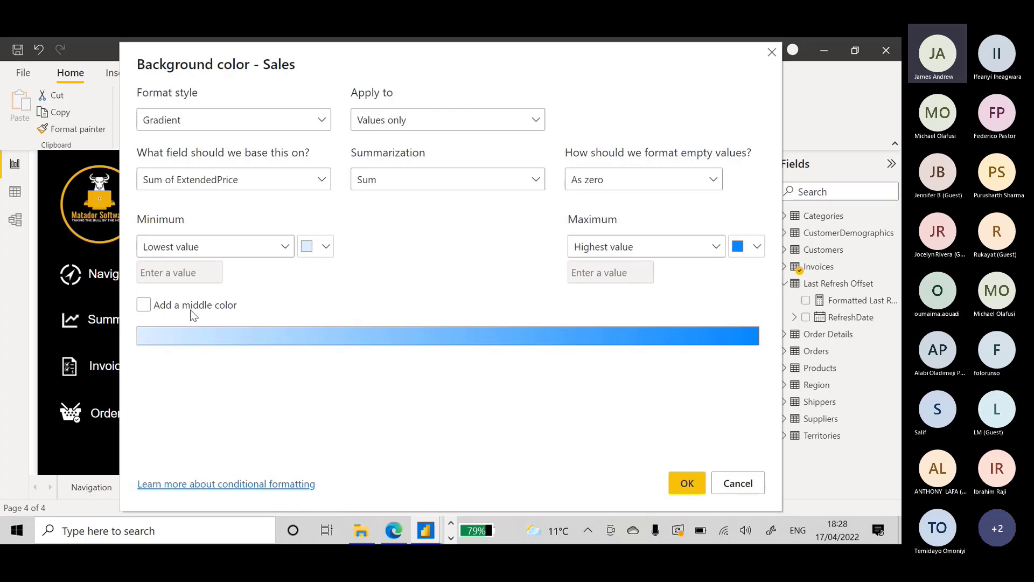
# Add a middle color to the Sales background gradient and set it to a medium blue theme shade.
pyautogui.click(144, 306)
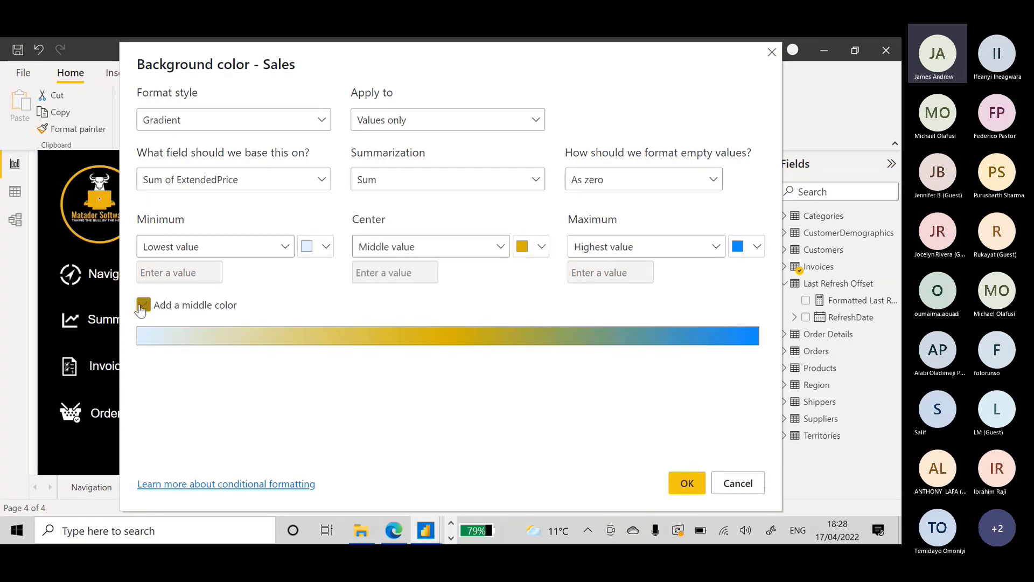
pyautogui.click(541, 247)
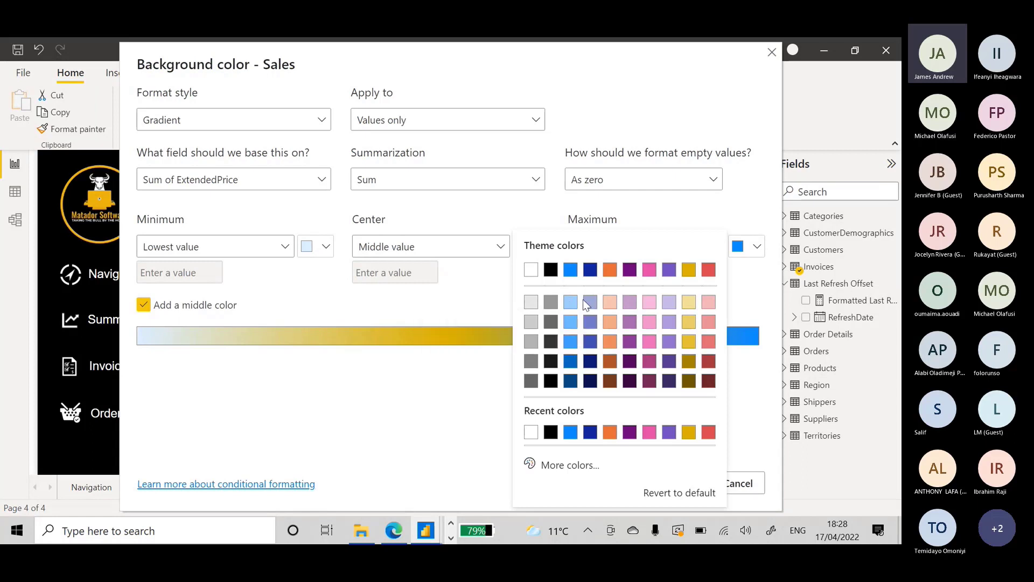
pyautogui.click(570, 341)
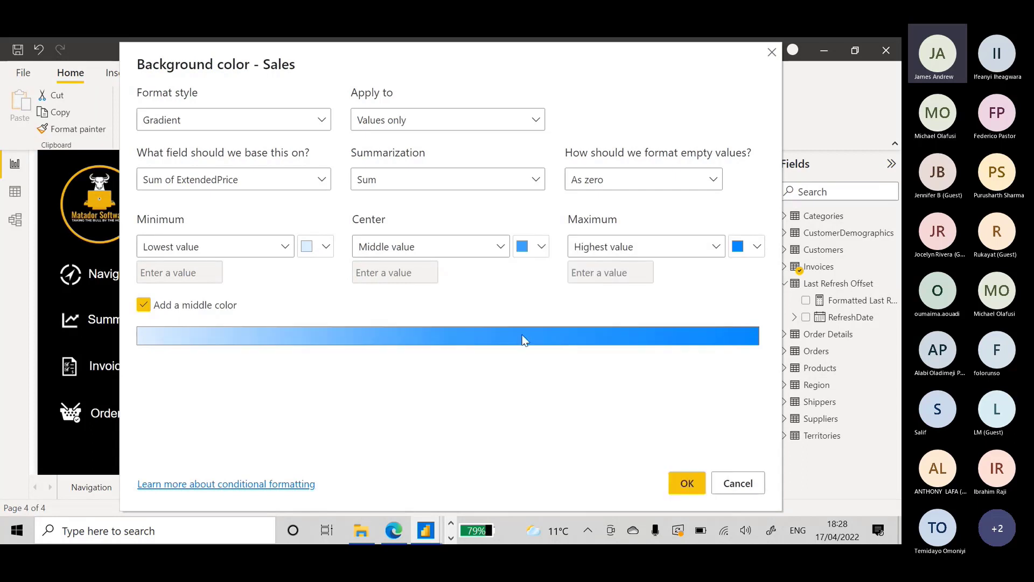
# Try the Rules format style with a condition for numbers greater than 0 and less than 50000.
pyautogui.click(234, 118)
pyautogui.click(191, 169)
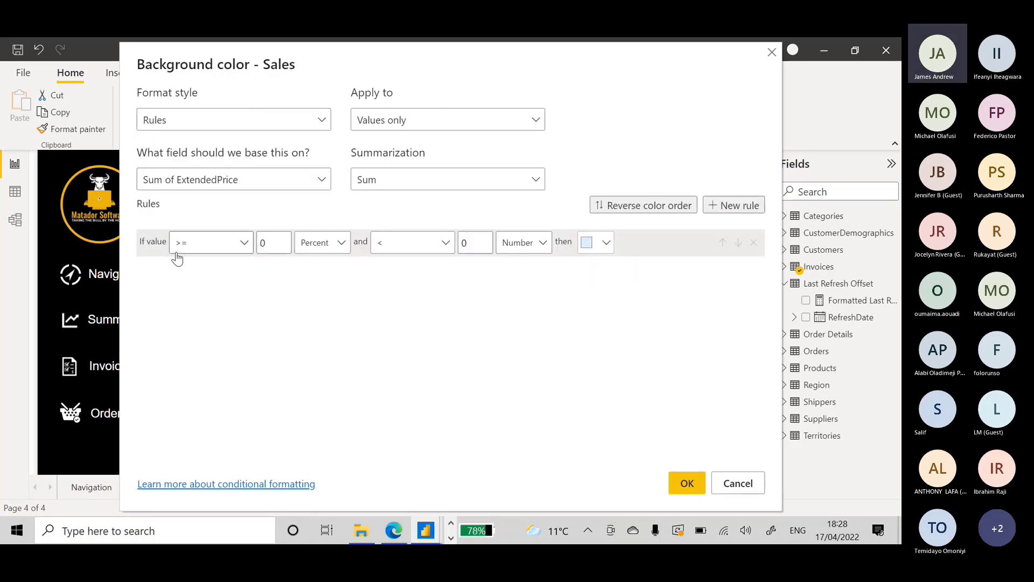
pyautogui.click(239, 247)
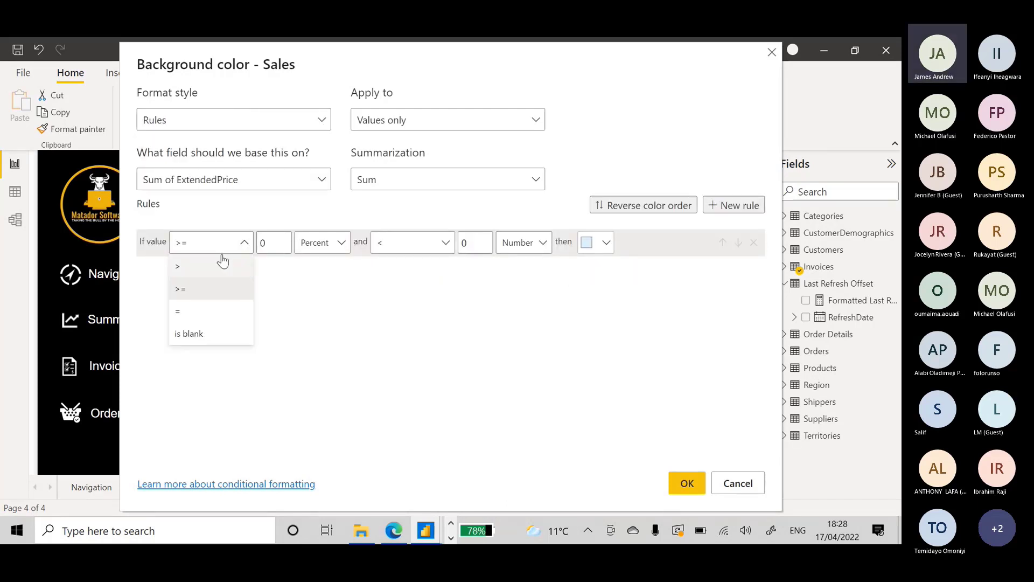
pyautogui.click(190, 268)
pyautogui.click(302, 245)
pyautogui.click(316, 266)
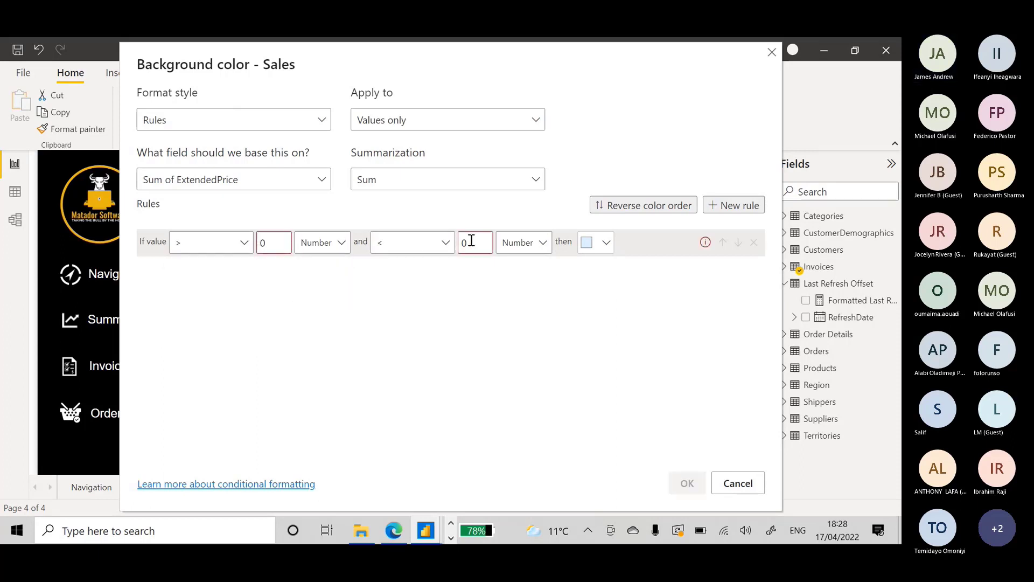
pyautogui.write('500')
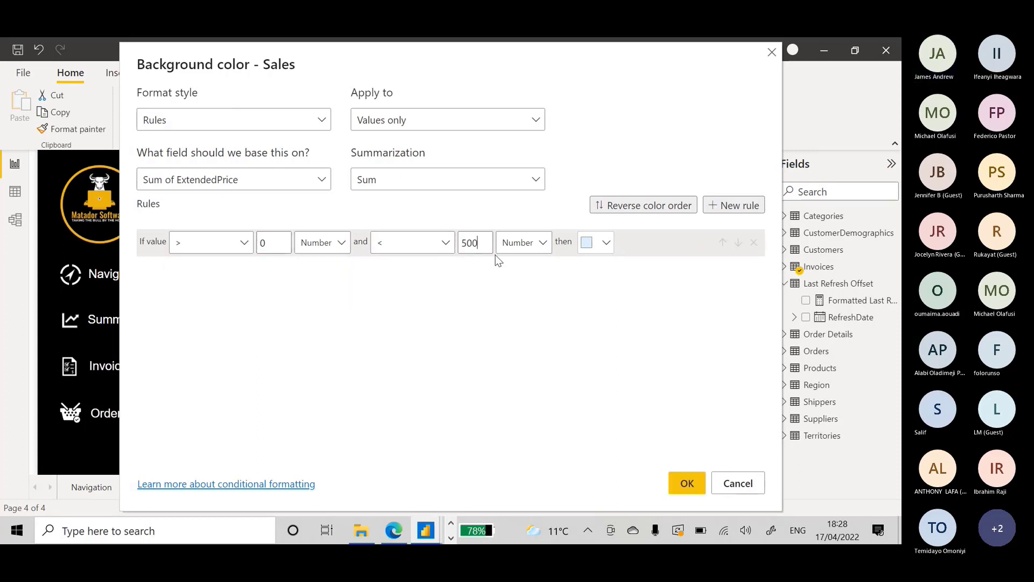
pyautogui.write('0000')
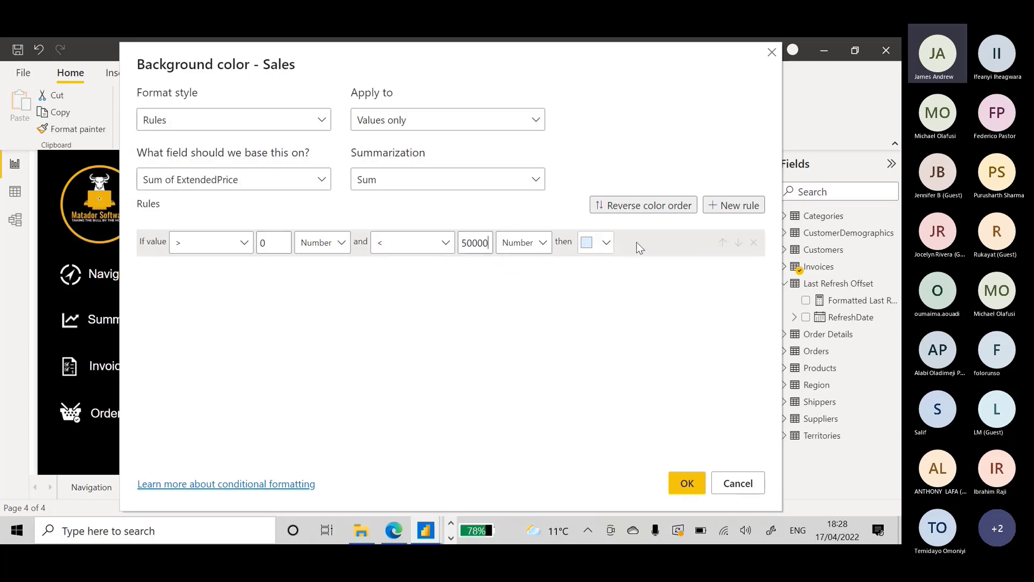
# Set the format style to Gradient with a light blue middle color, apply it to Sales, and inspect the shaded column.
pyautogui.click(278, 125)
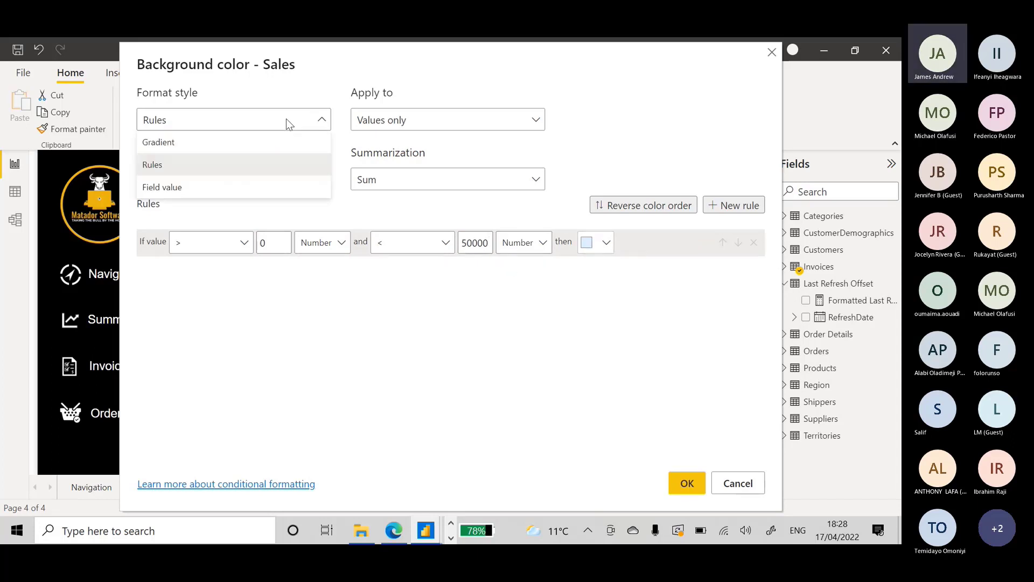
pyautogui.click(178, 142)
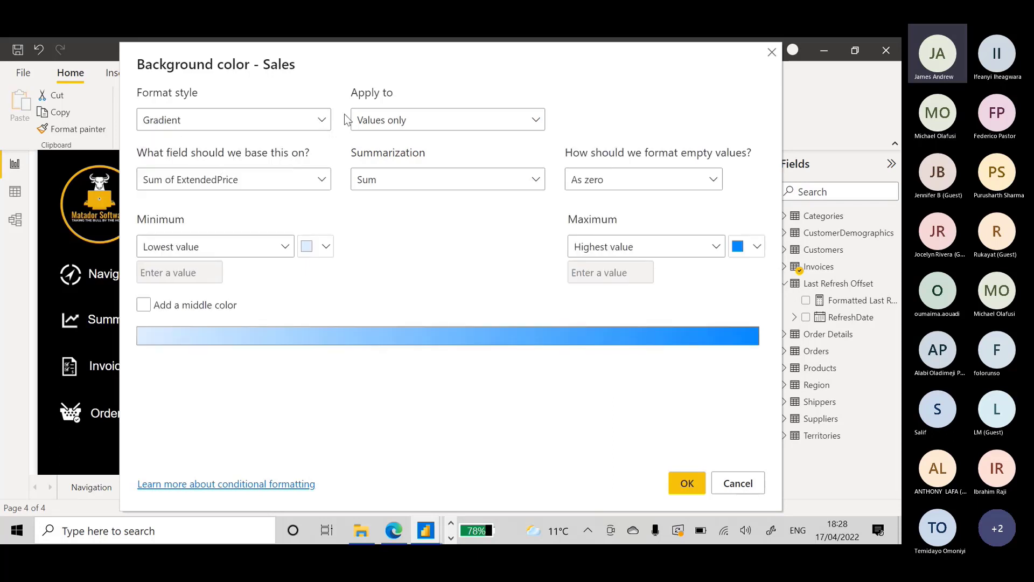
pyautogui.click(143, 305)
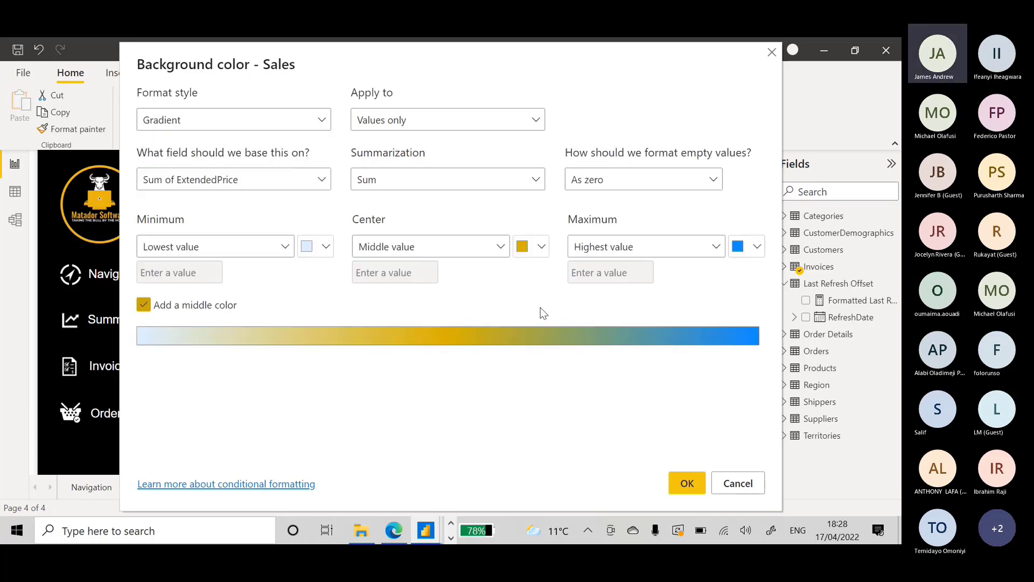
pyautogui.click(501, 247)
pyautogui.click(542, 247)
pyautogui.click(542, 247)
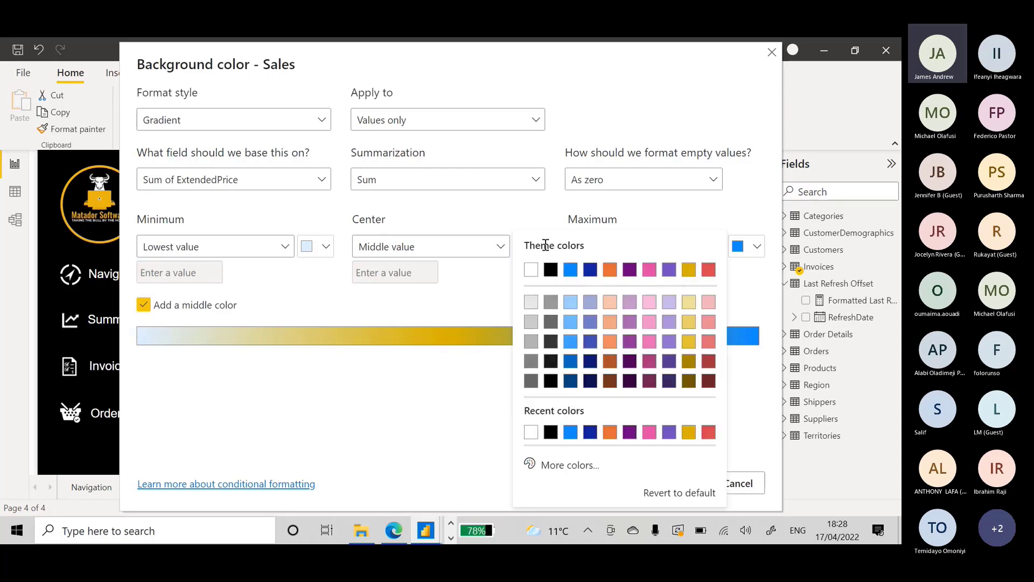
pyautogui.click(571, 324)
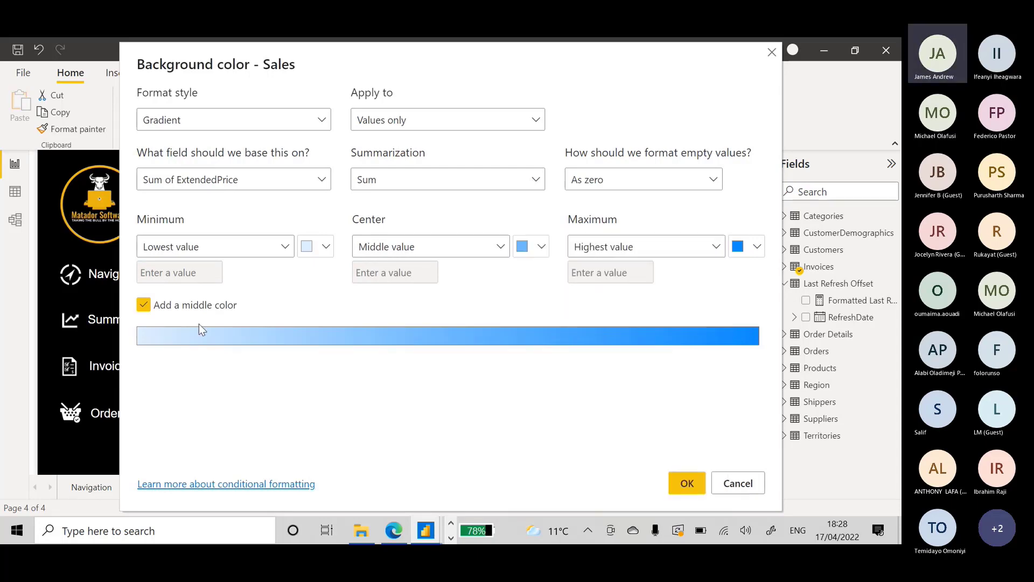
pyautogui.click(687, 484)
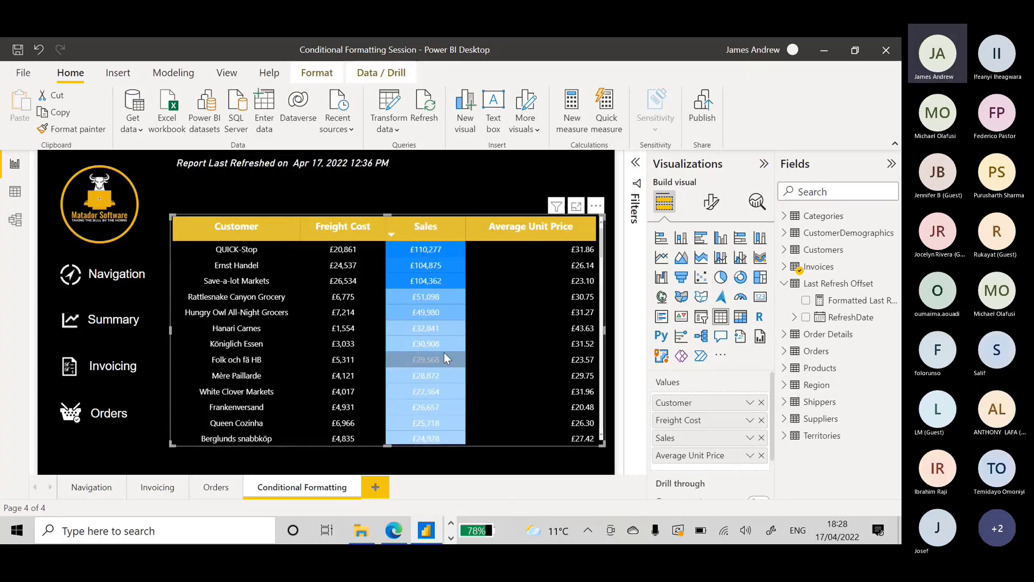
pyautogui.scroll(-15, 433, 370)
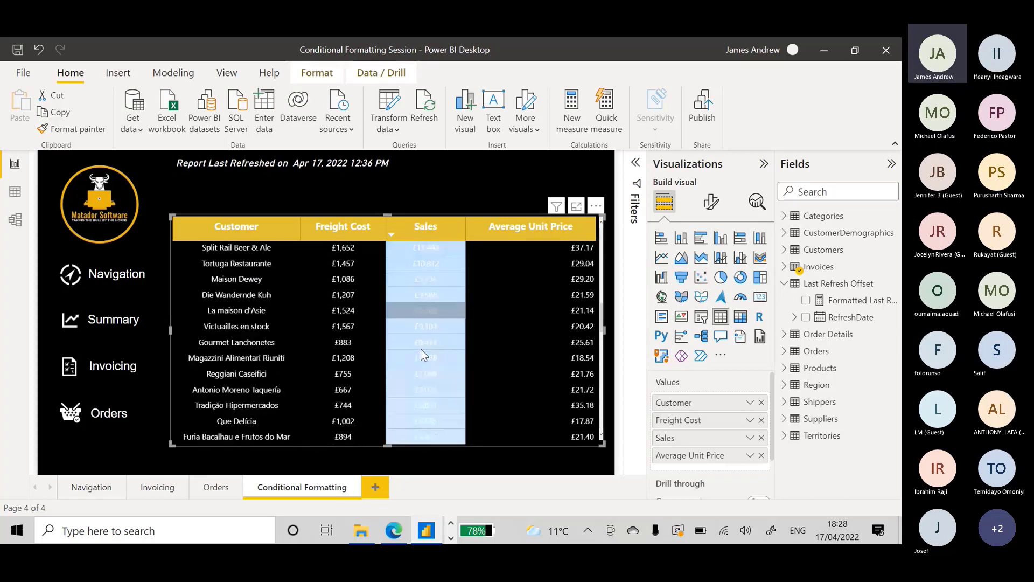
# Examine the shaded Sales values down the customer table and sort the table by Sales in ascending order.
pyautogui.scroll(-3, 421, 348)
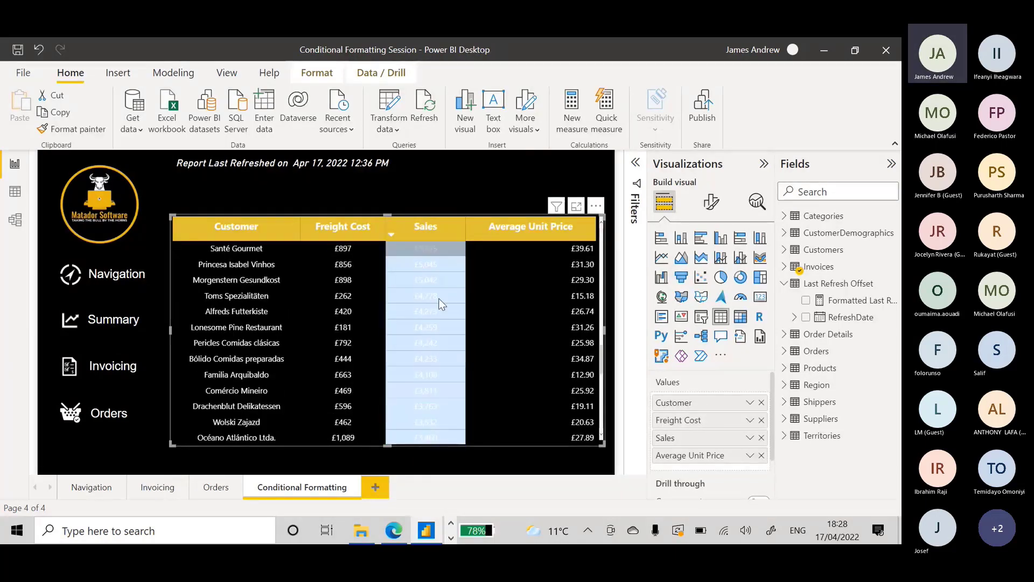
pyautogui.scroll(10, 439, 299)
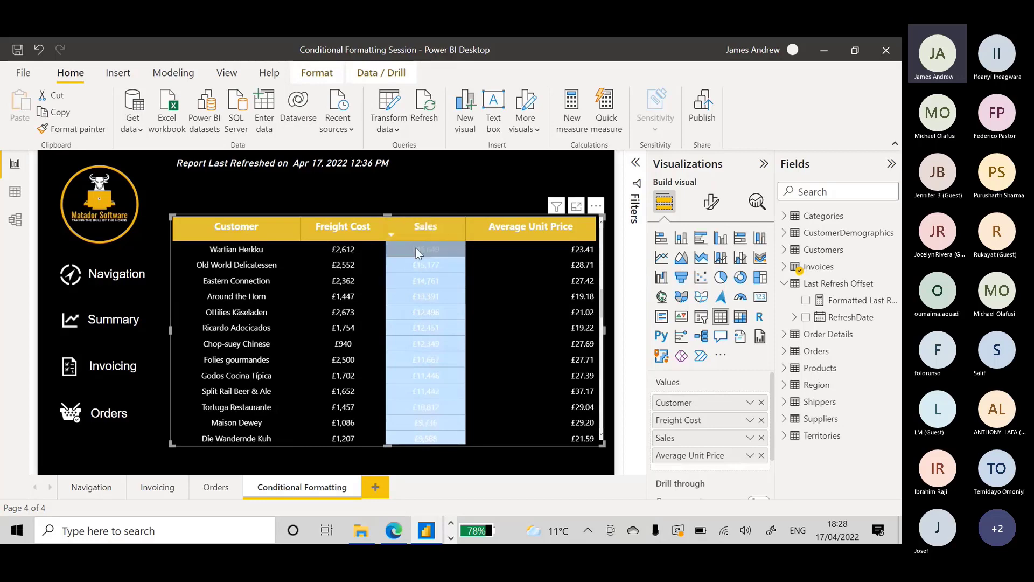
pyautogui.click(399, 229)
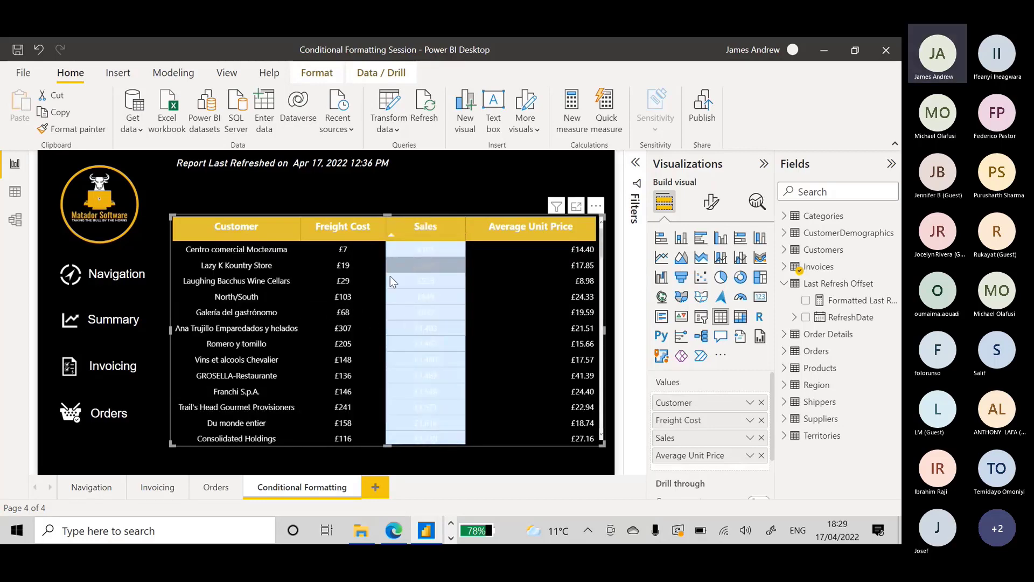
# Sort the customer table by Freight Cost in descending order and compare the freight values with the Sales shading.
pyautogui.click(350, 240)
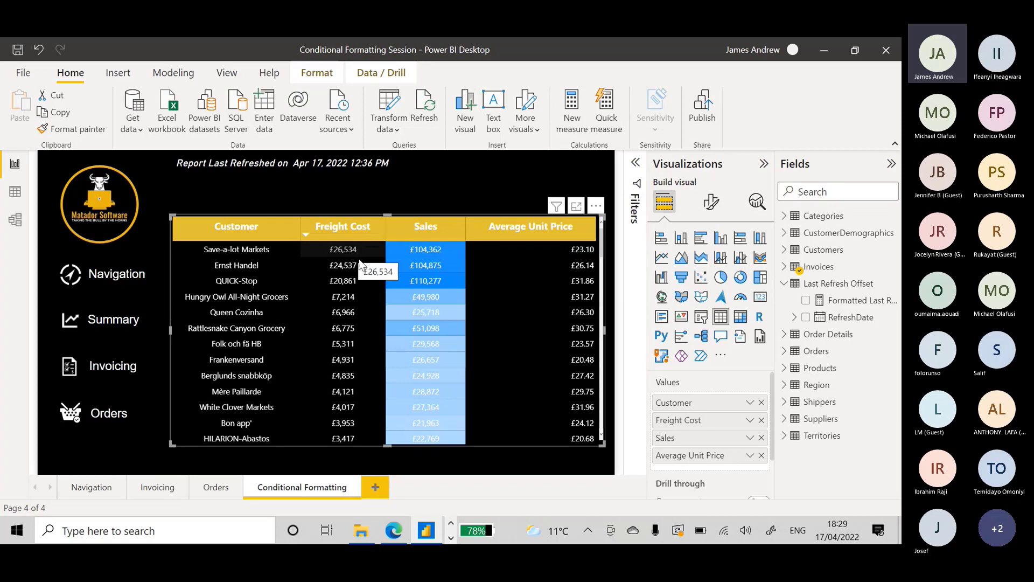
pyautogui.scroll(-1, 370, 384)
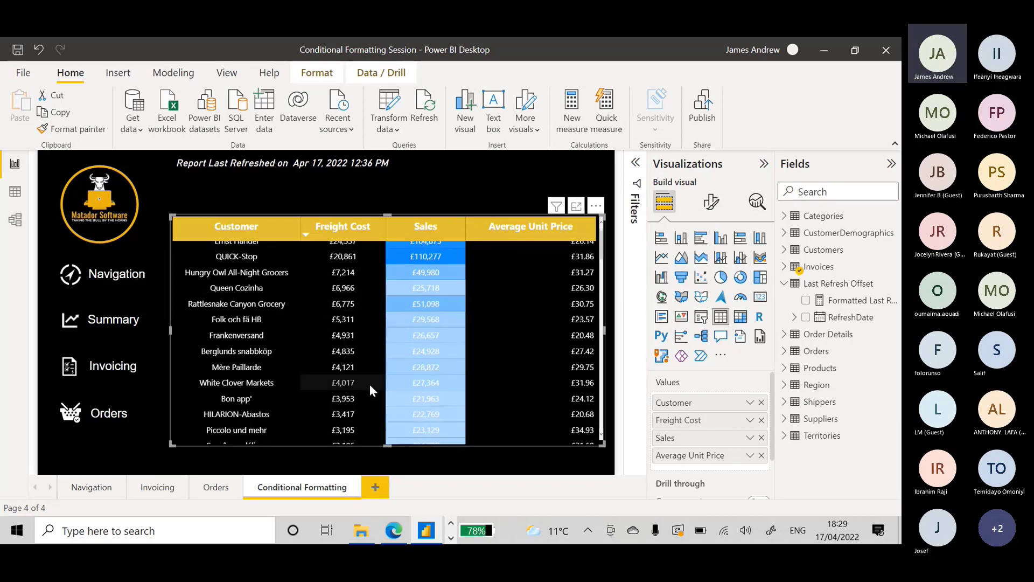
pyautogui.scroll(-3, 370, 384)
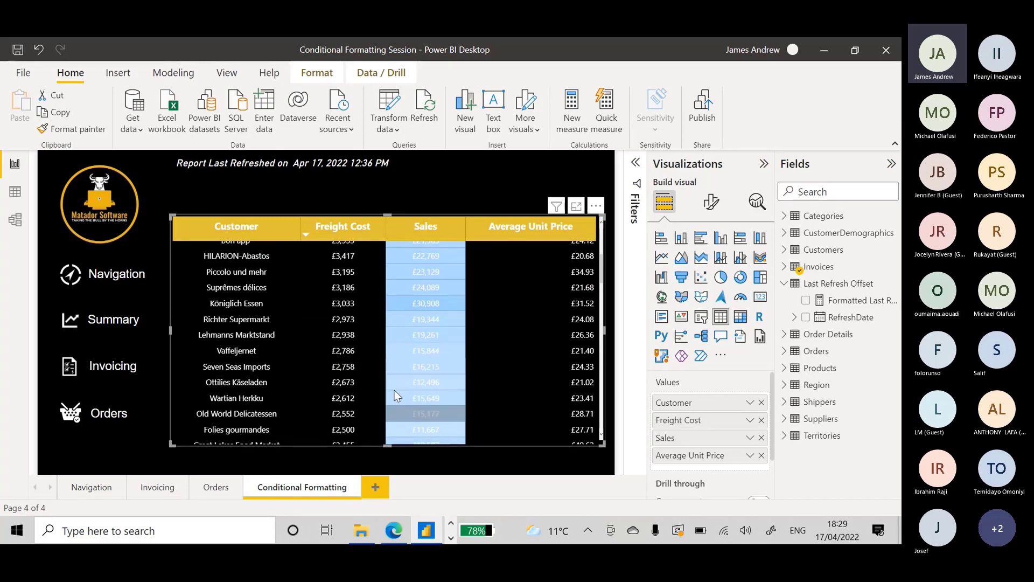
pyautogui.scroll(4, 396, 396)
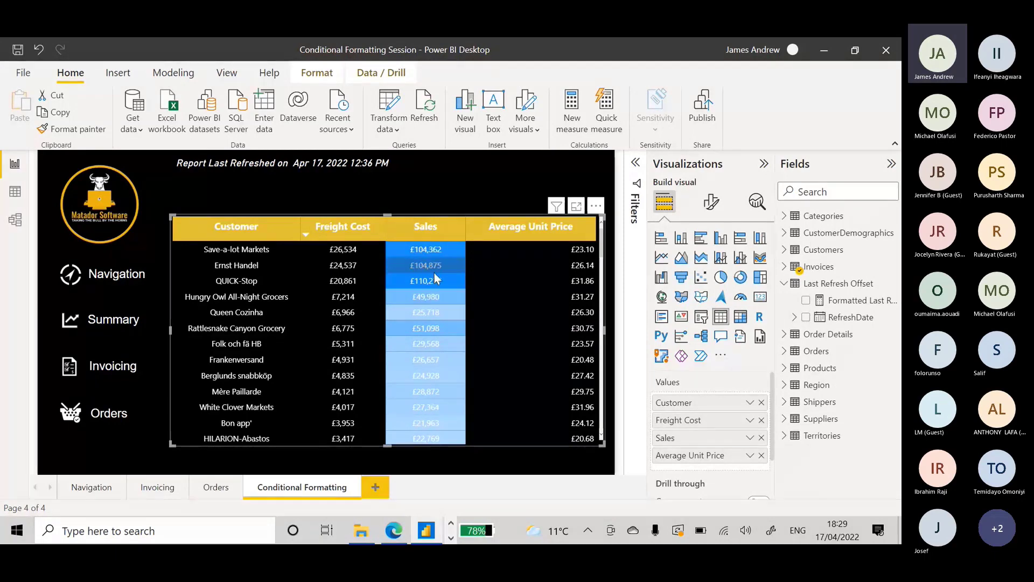
pyautogui.scroll(-10, 431, 328)
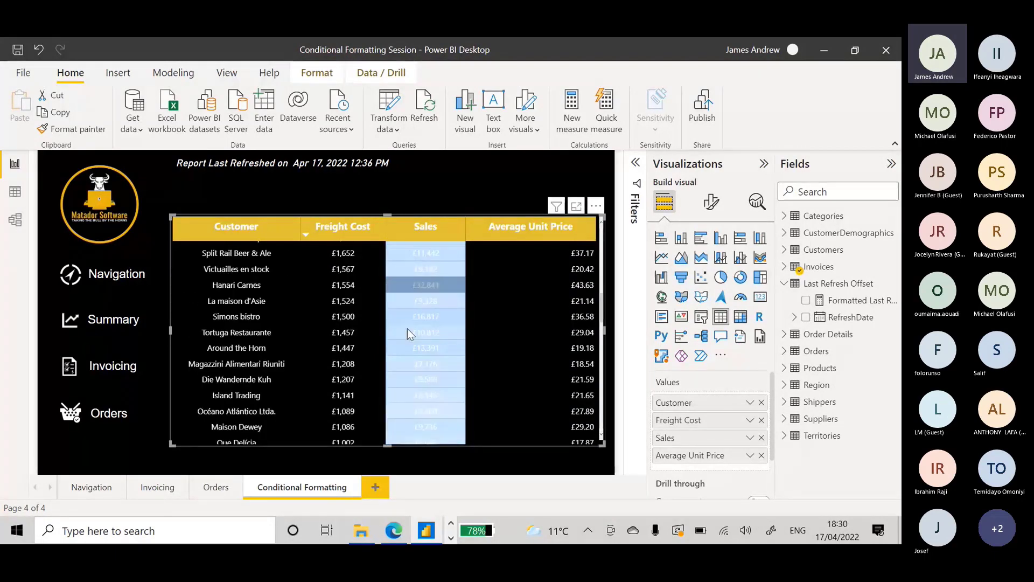
pyautogui.scroll(10, 388, 331)
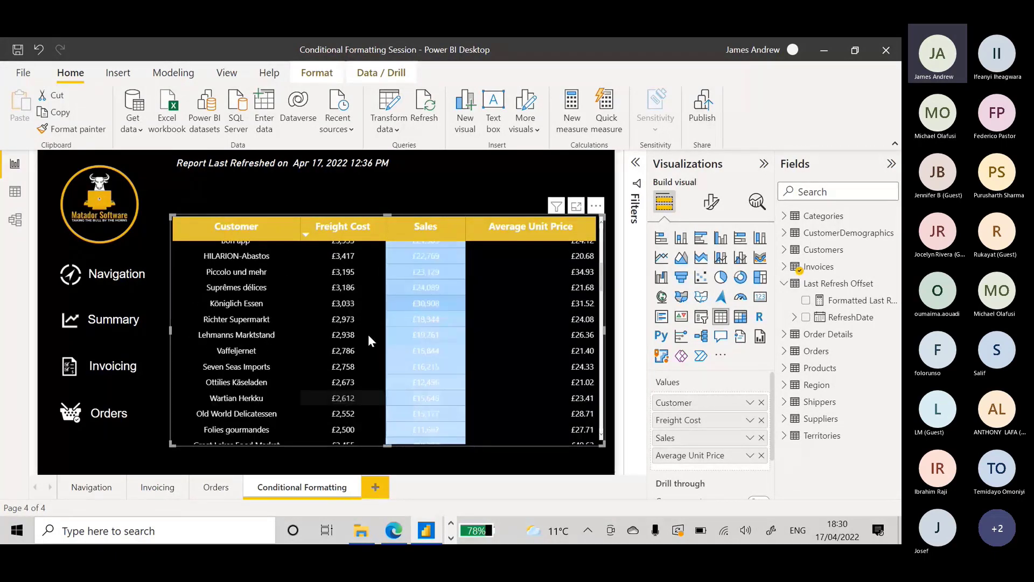
# Sort the customer table by Sales in descending order and remove the background color conditional formatting from Sales.
pyautogui.click(428, 228)
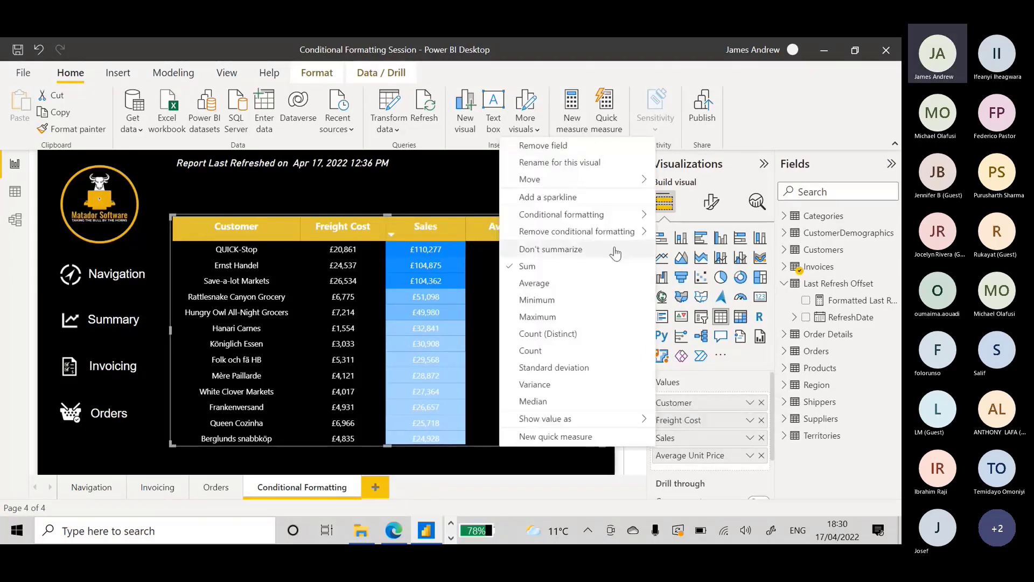
pyautogui.moveTo(572, 215)
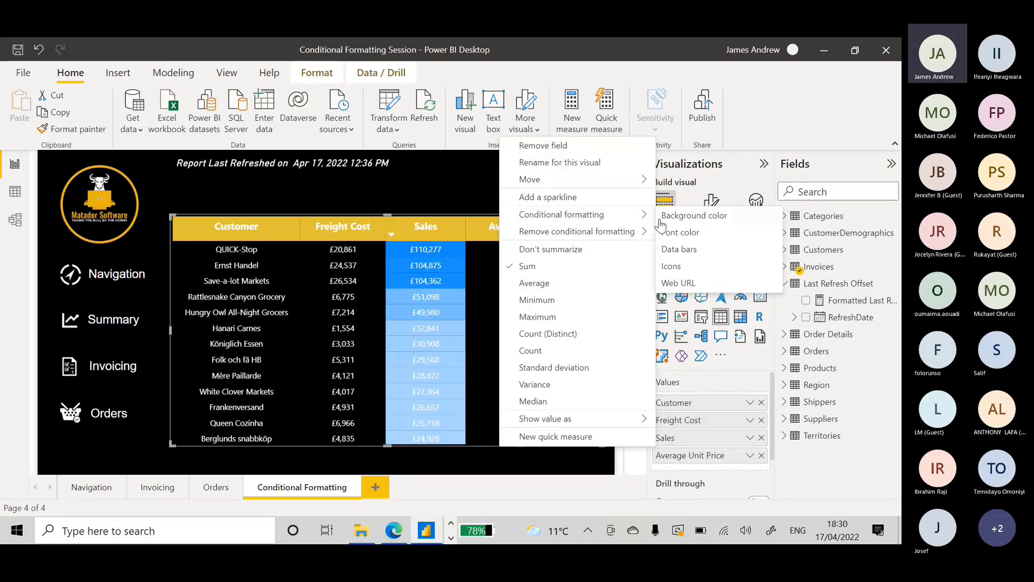
pyautogui.moveTo(619, 232)
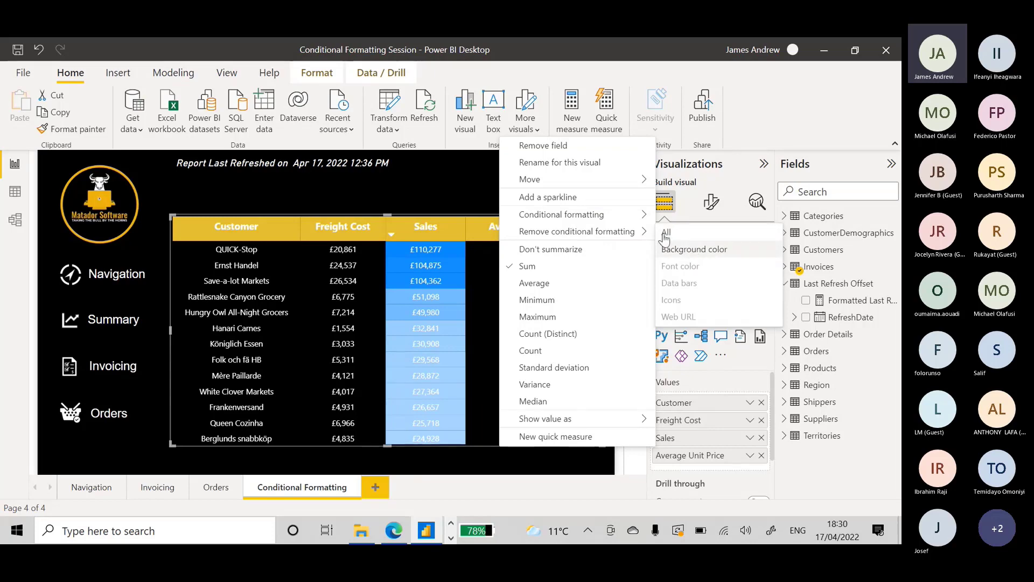
pyautogui.click(687, 251)
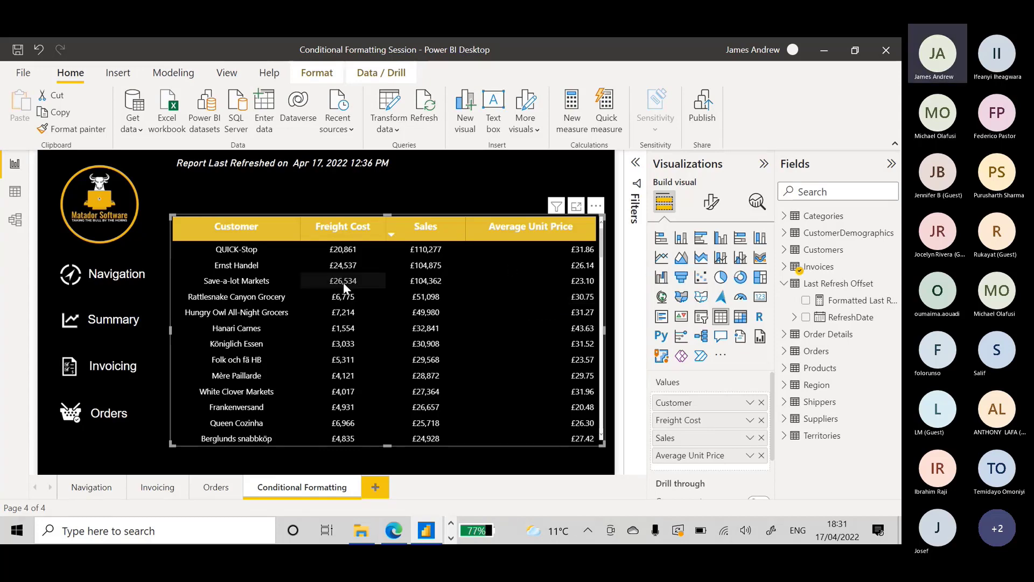
# Review the format style choices in the font color conditional formatting settings for Sales, without applying them.
pyautogui.rightClick(683, 439)
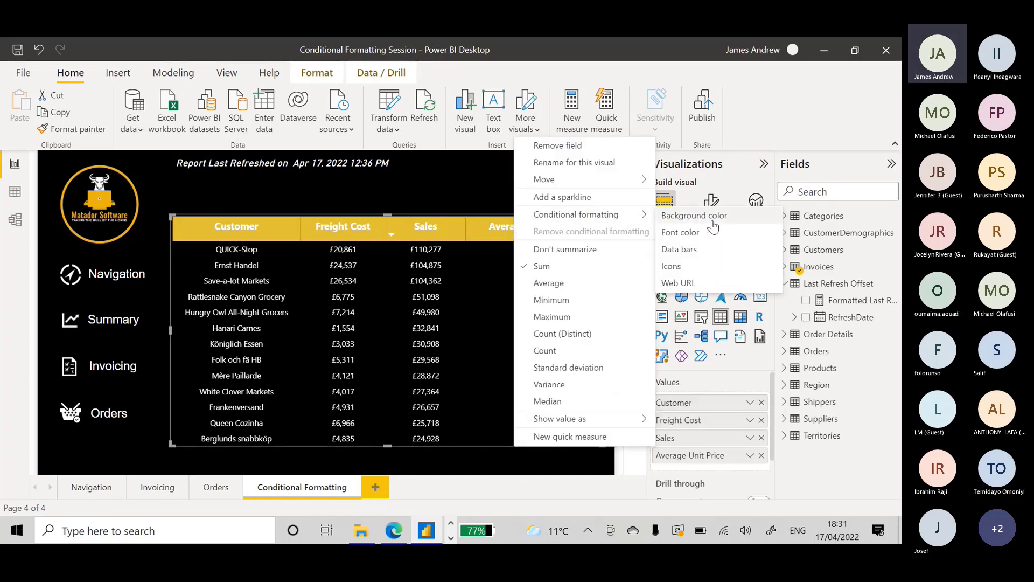
pyautogui.click(684, 234)
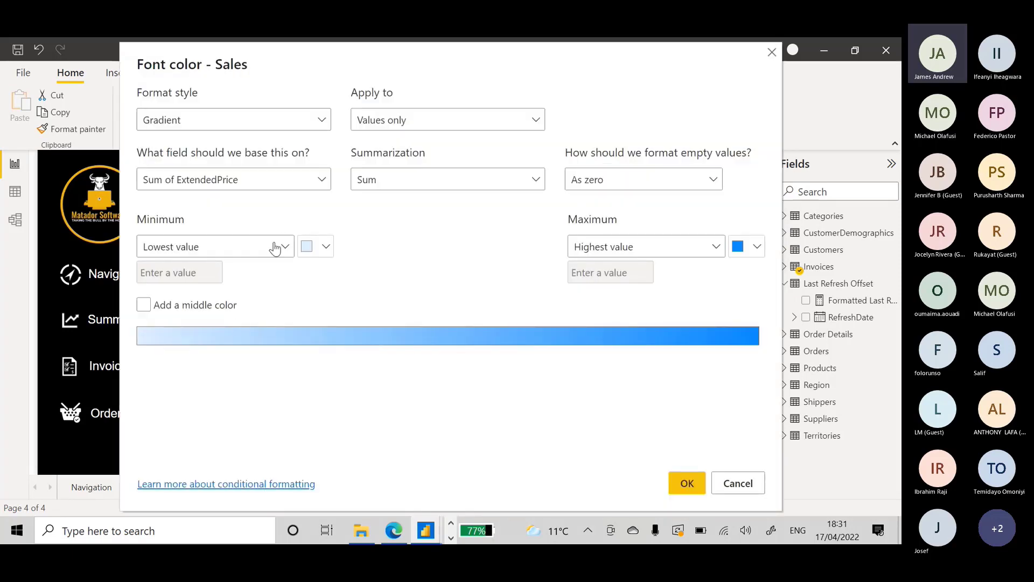
pyautogui.click(312, 125)
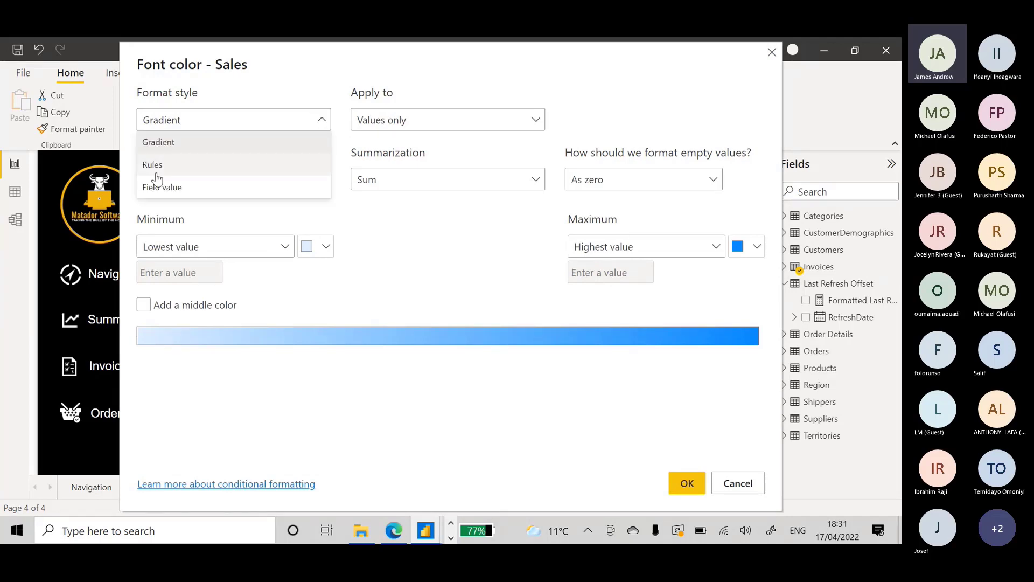
pyautogui.click(754, 485)
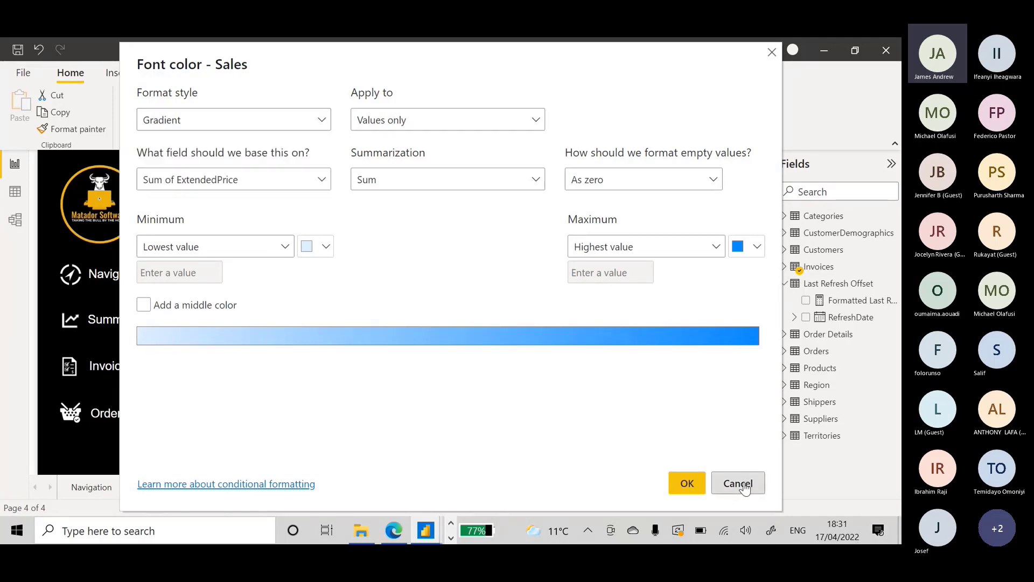
pyautogui.click(753, 485)
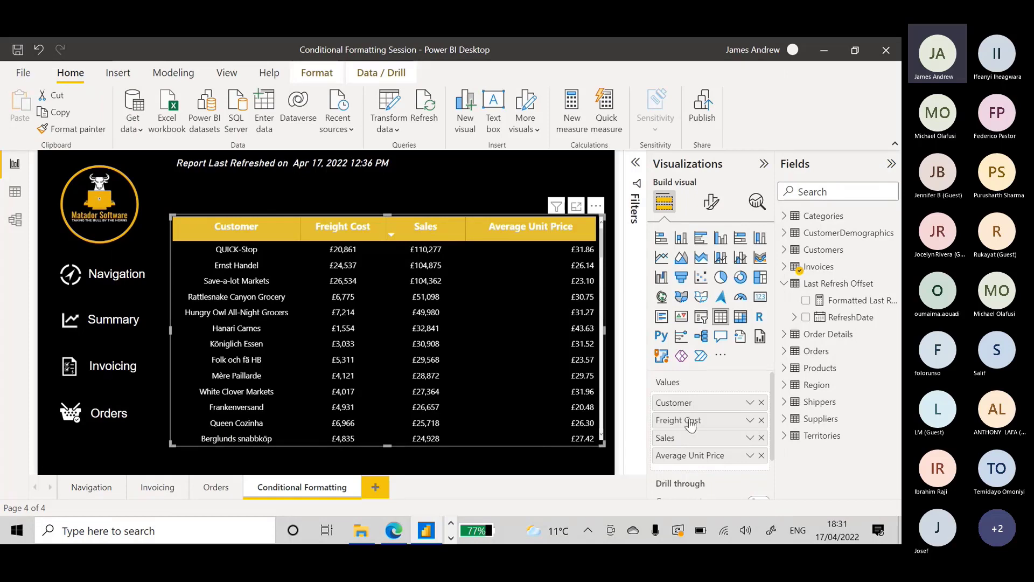
# Apply left-to-right data bars to Sales, from lowest to highest value with a blue positive bar, and inspect the column.
pyautogui.rightClick(691, 438)
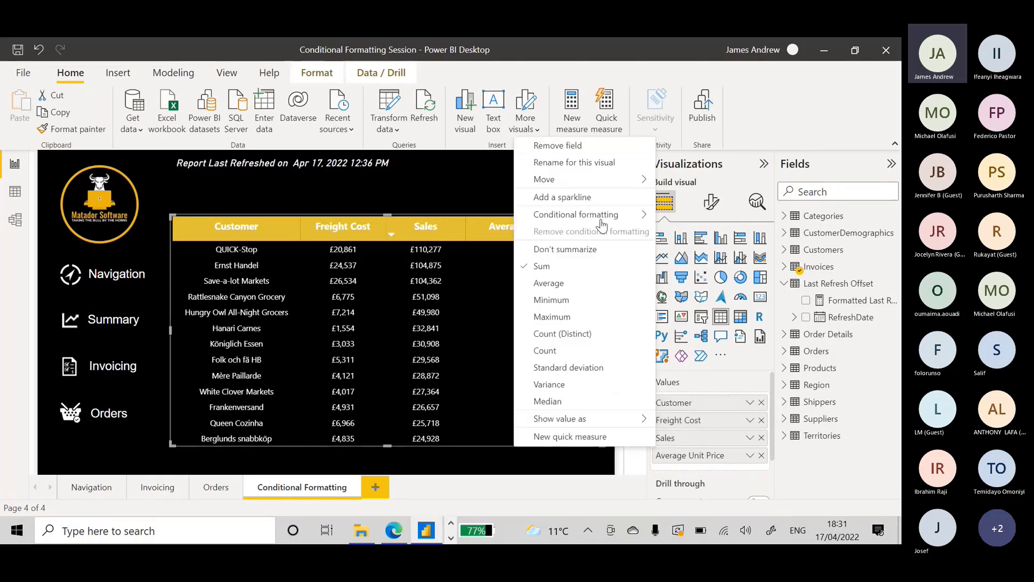
pyautogui.moveTo(596, 218)
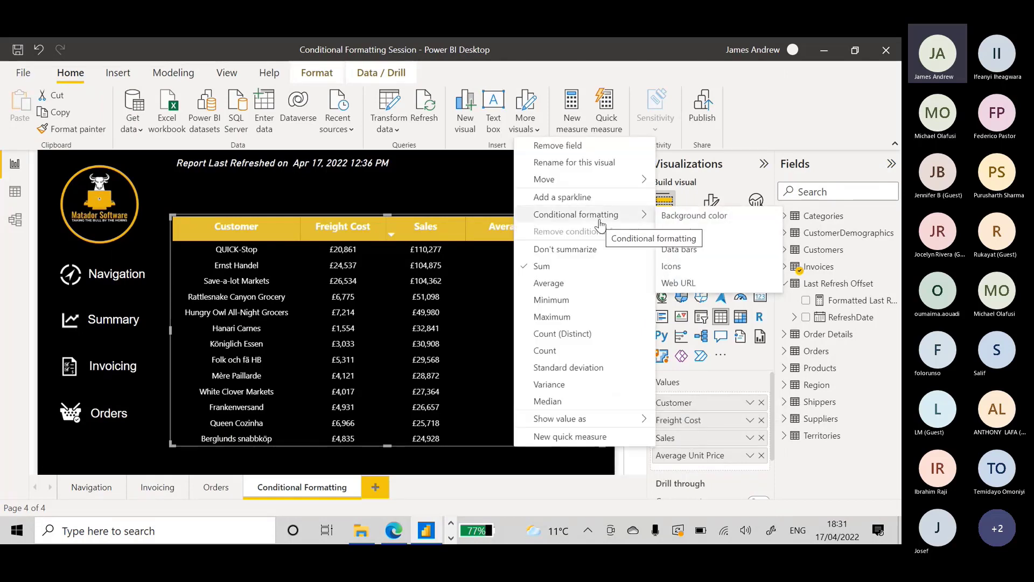
pyautogui.click(711, 248)
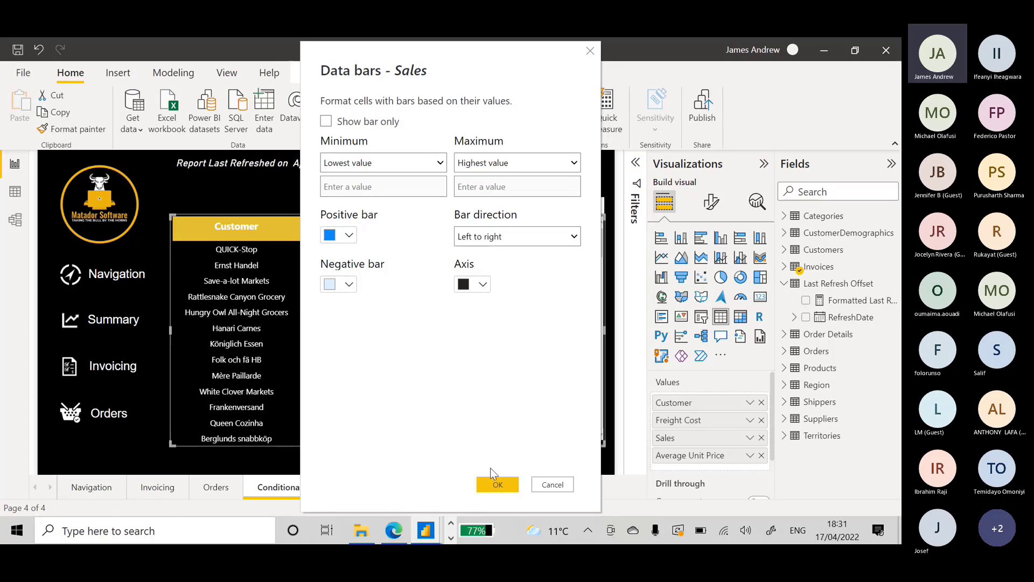
pyautogui.click(497, 485)
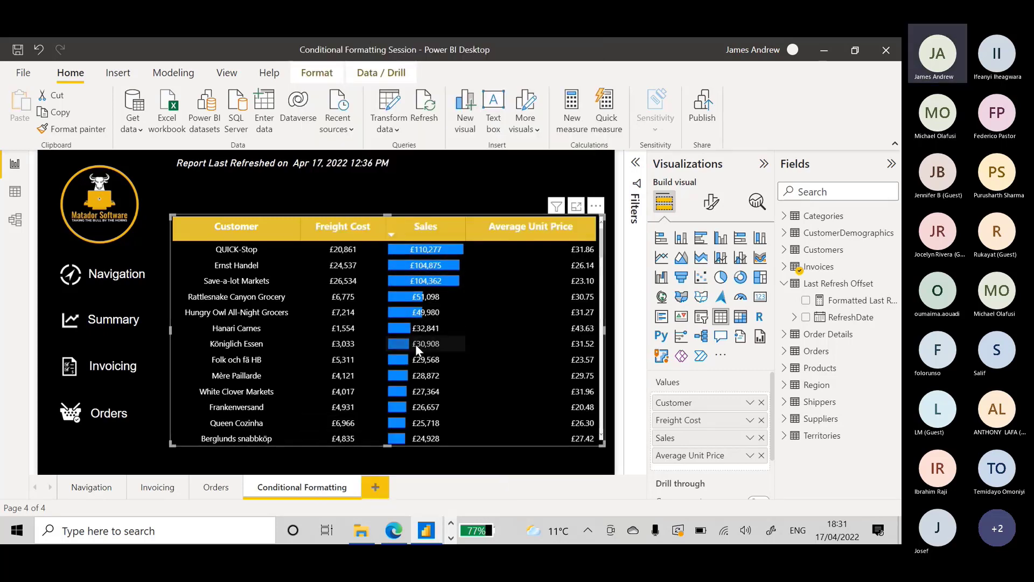
pyautogui.scroll(-2, 416, 413)
pyautogui.scroll(-15, 409, 398)
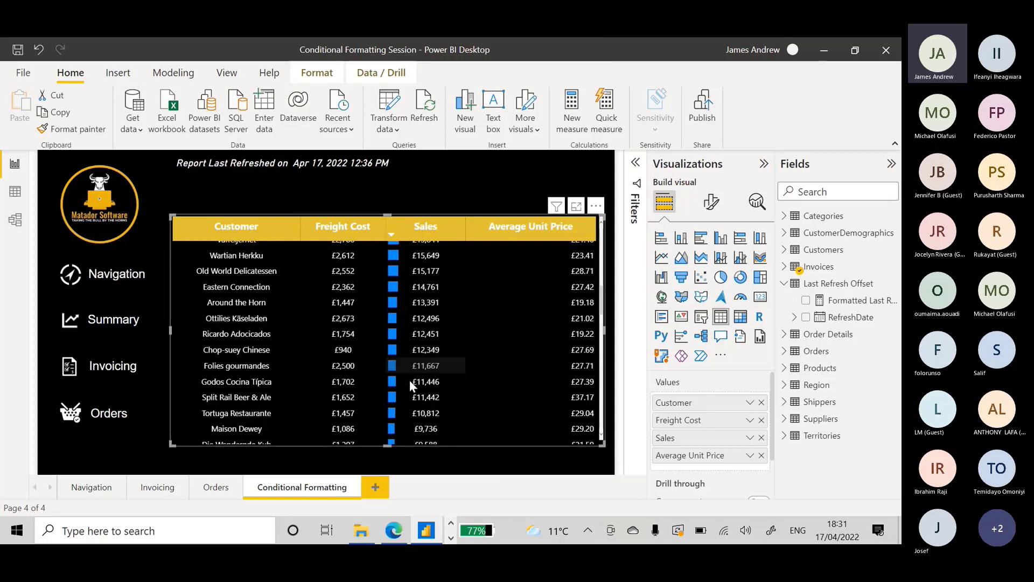
pyautogui.scroll(-4, 409, 377)
pyautogui.scroll(15, 425, 355)
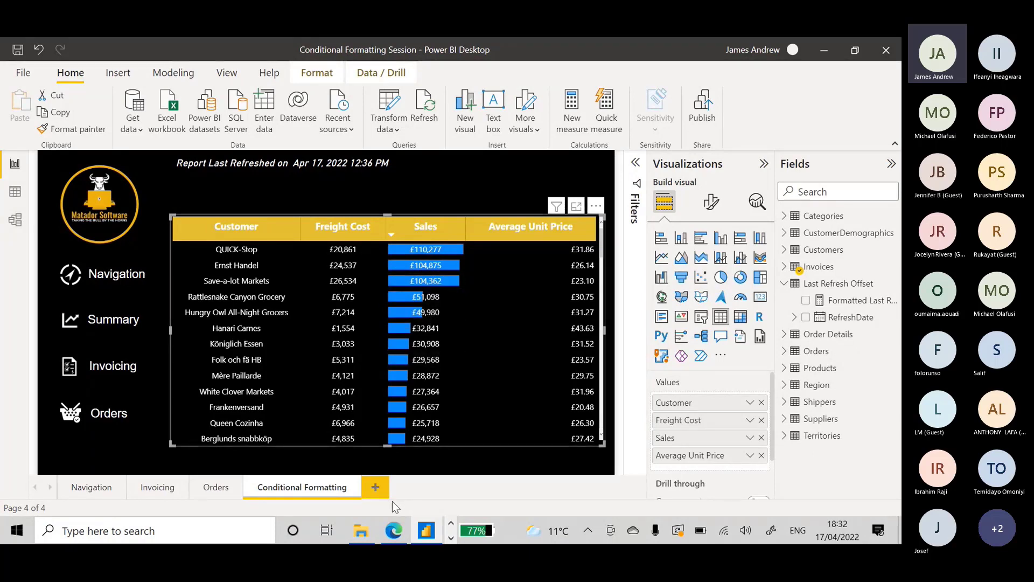
# Sort the customer table by Average Unit Price in descending order and compare the prices with the Sales data bars.
pyautogui.click(546, 222)
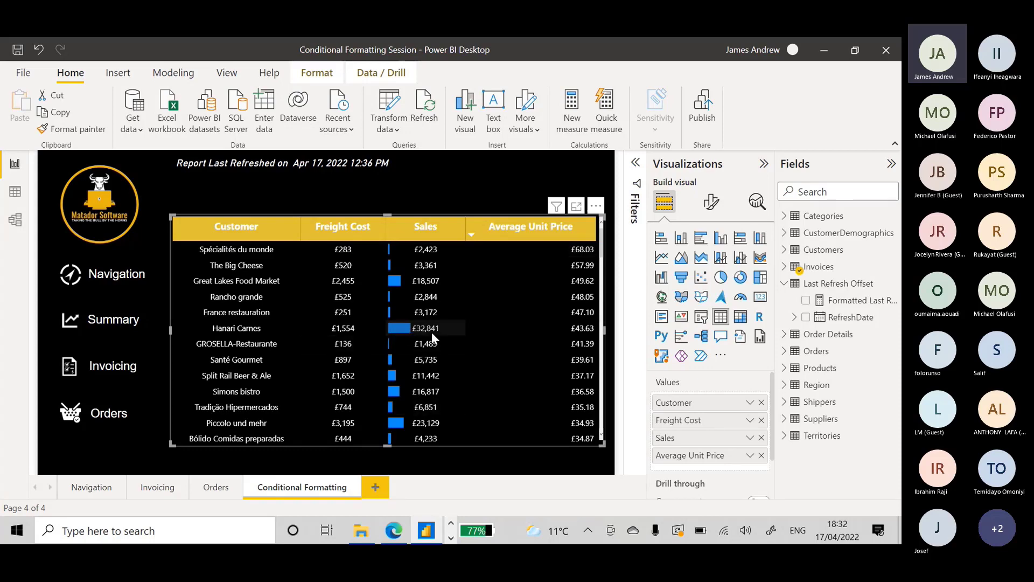
pyautogui.scroll(-3, 412, 377)
pyautogui.scroll(1, 412, 377)
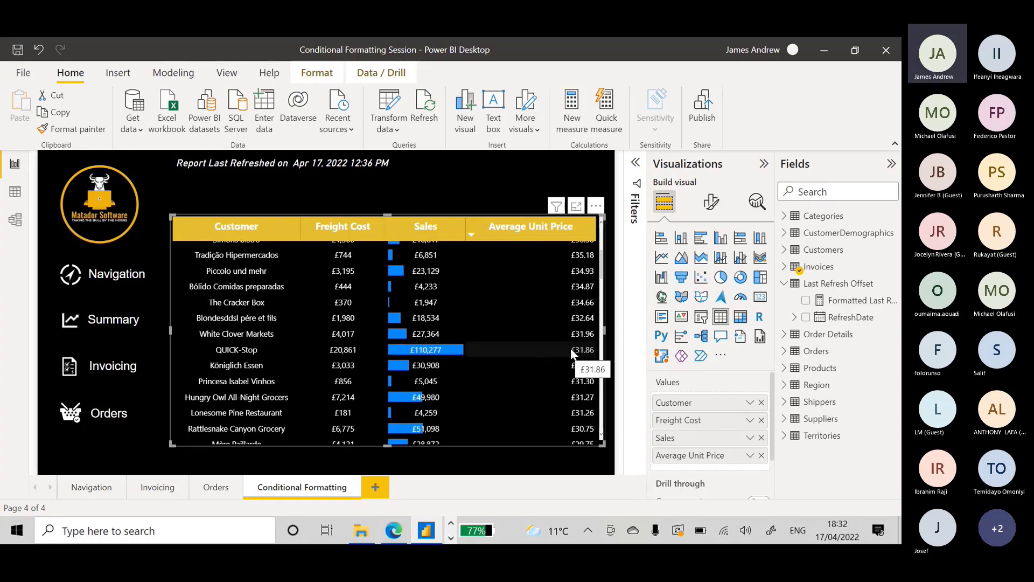
pyautogui.scroll(4, 503, 316)
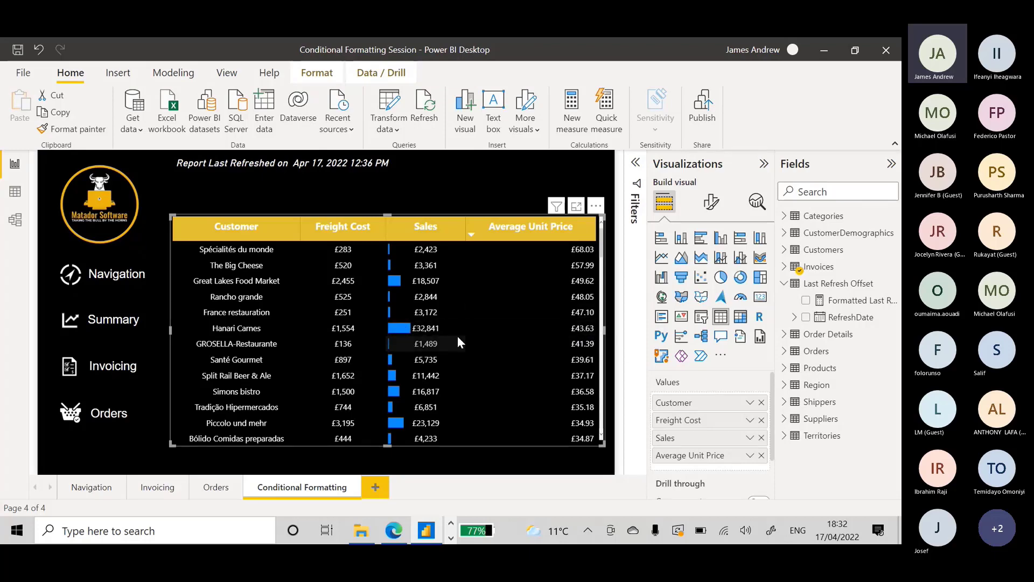
pyautogui.scroll(-3, 467, 329)
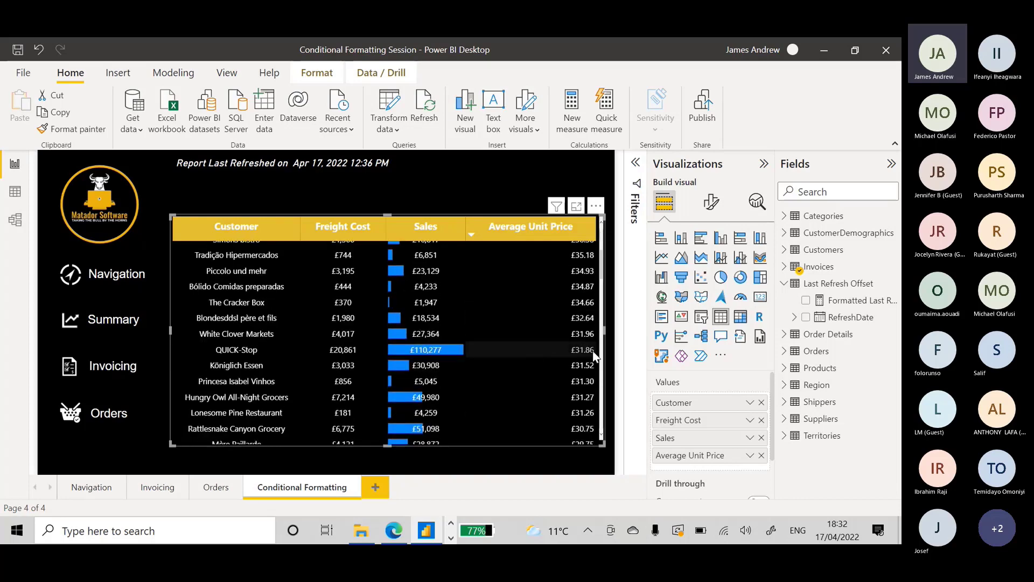
pyautogui.scroll(-1, 439, 371)
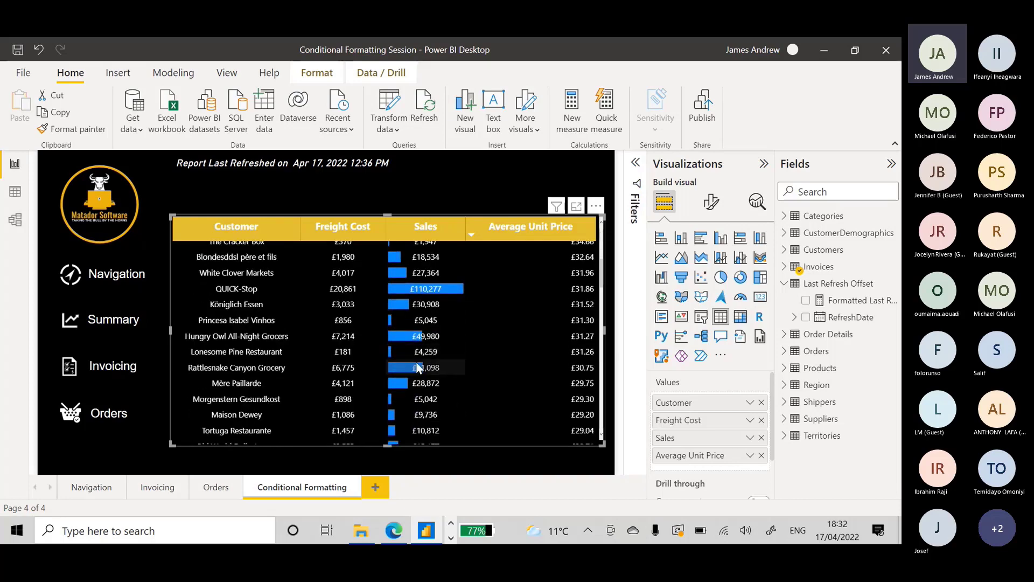
pyautogui.scroll(-1, 466, 428)
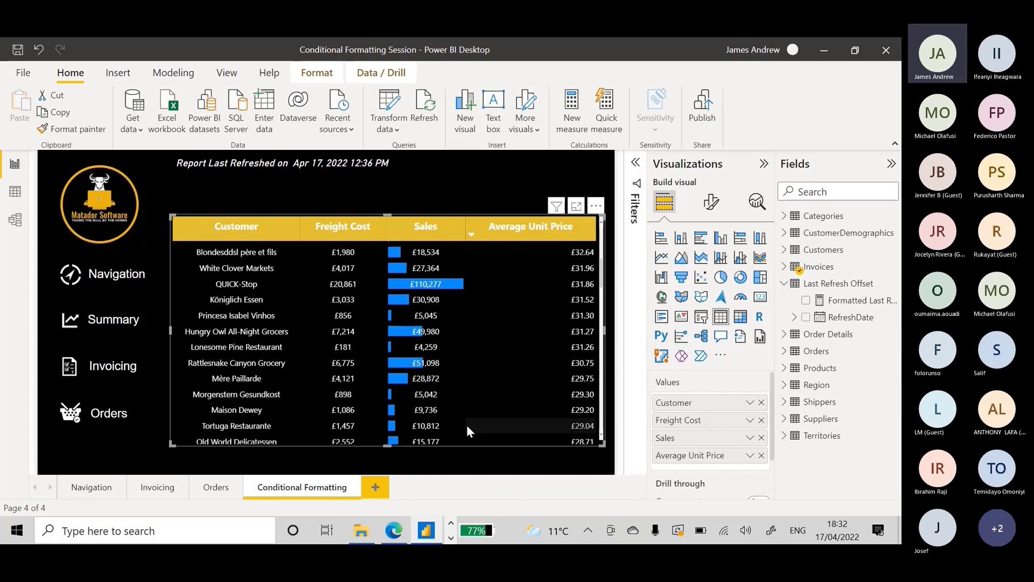
pyautogui.scroll(-8, 423, 309)
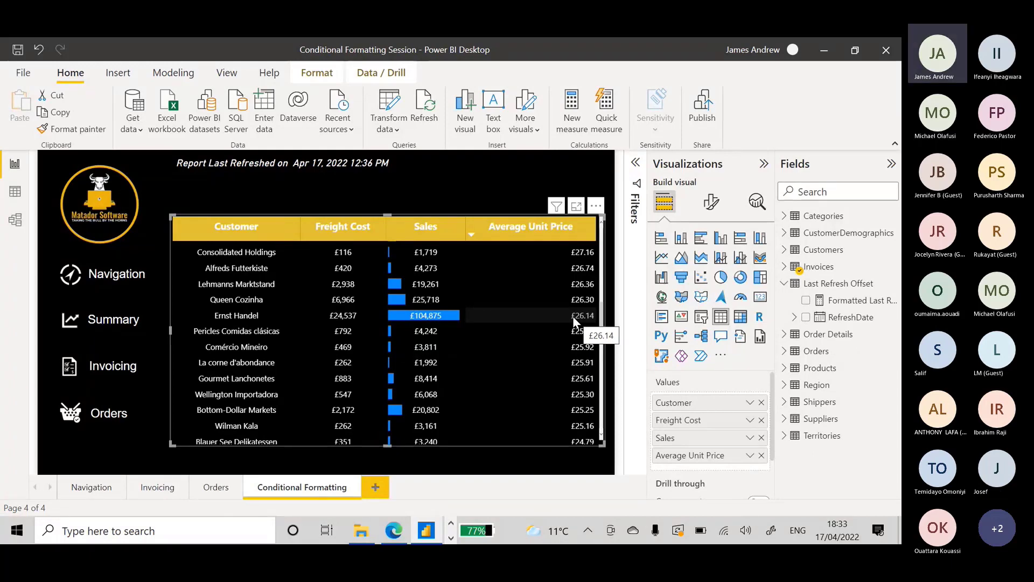
pyautogui.scroll(6, 450, 283)
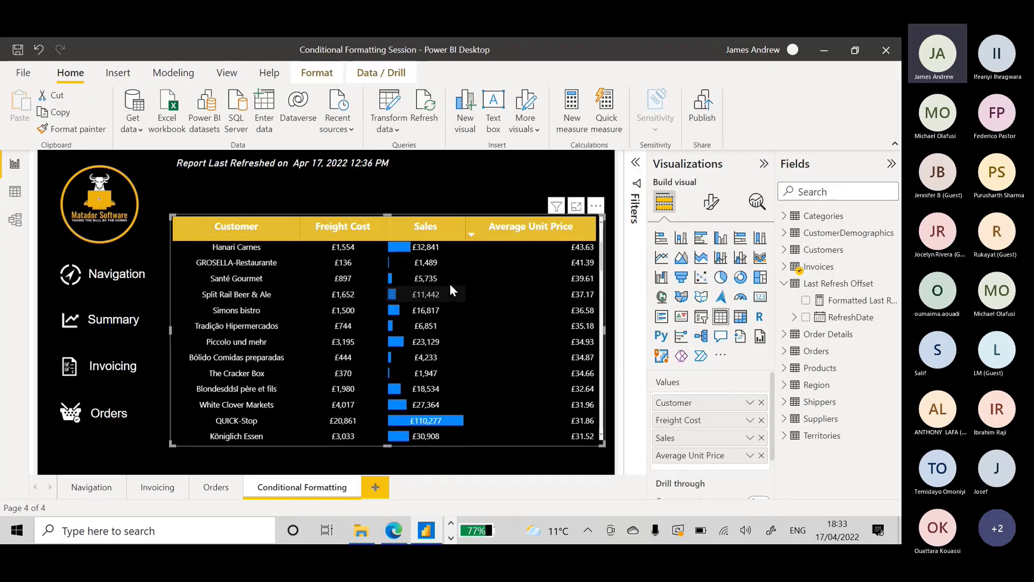
pyautogui.scroll(2, 450, 284)
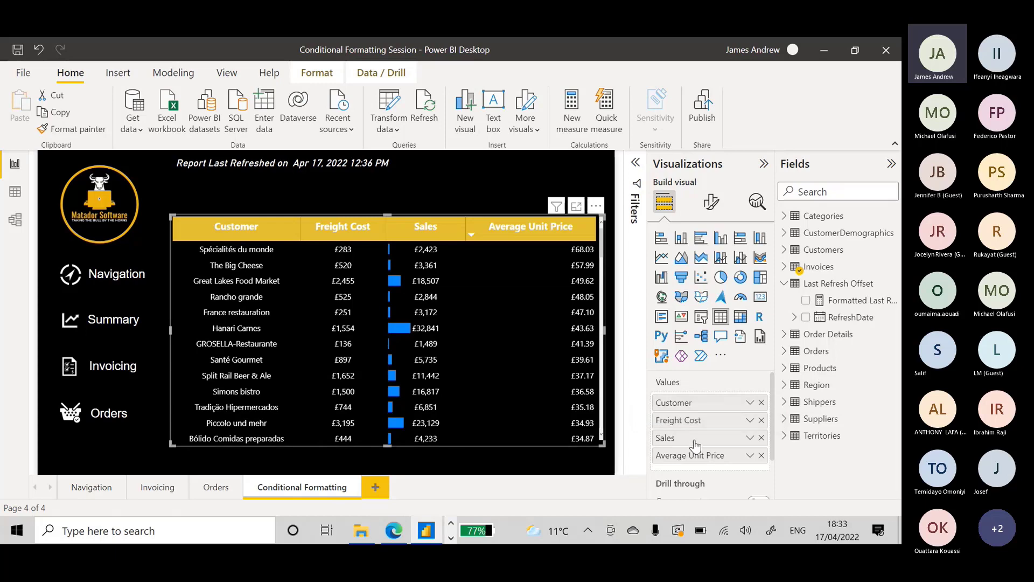
# Remove the data bar conditional formatting from Sales in the customer table.
pyautogui.click(754, 445)
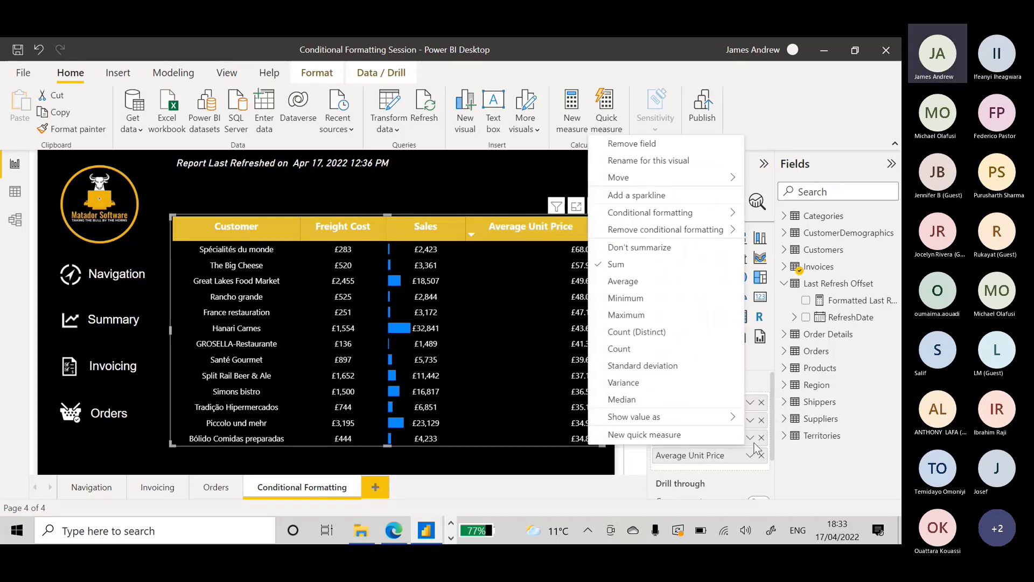
pyautogui.moveTo(648, 215)
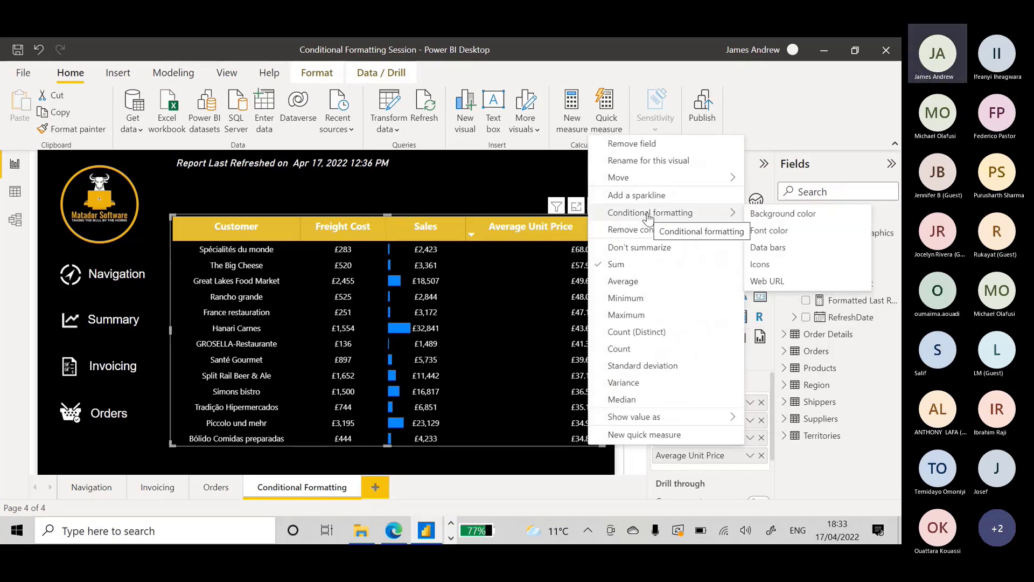
pyautogui.click(757, 229)
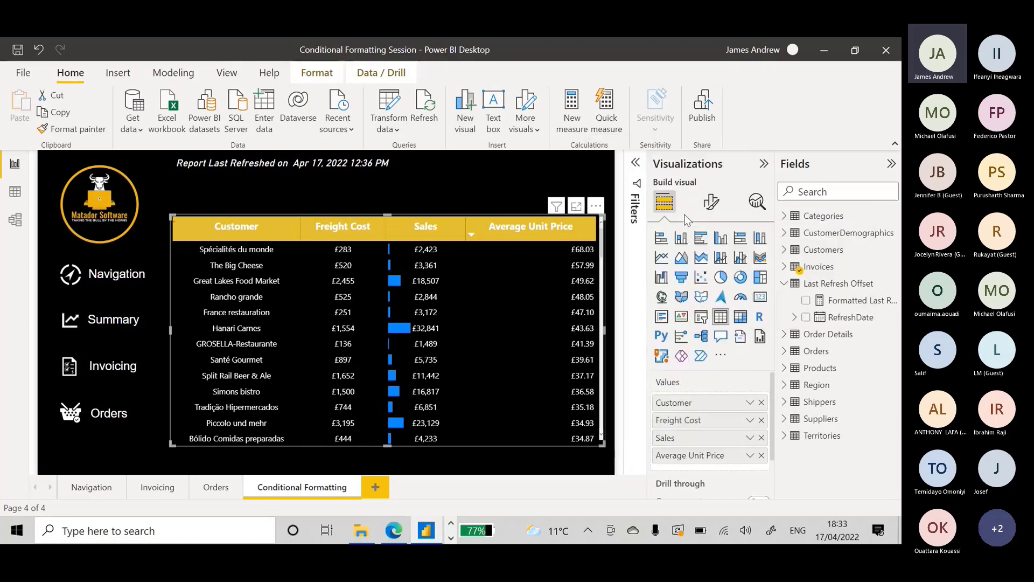
# Start icon conditional formatting for Sales and delete the 67 to 100 percent green circle rule.
pyautogui.rightClick(692, 438)
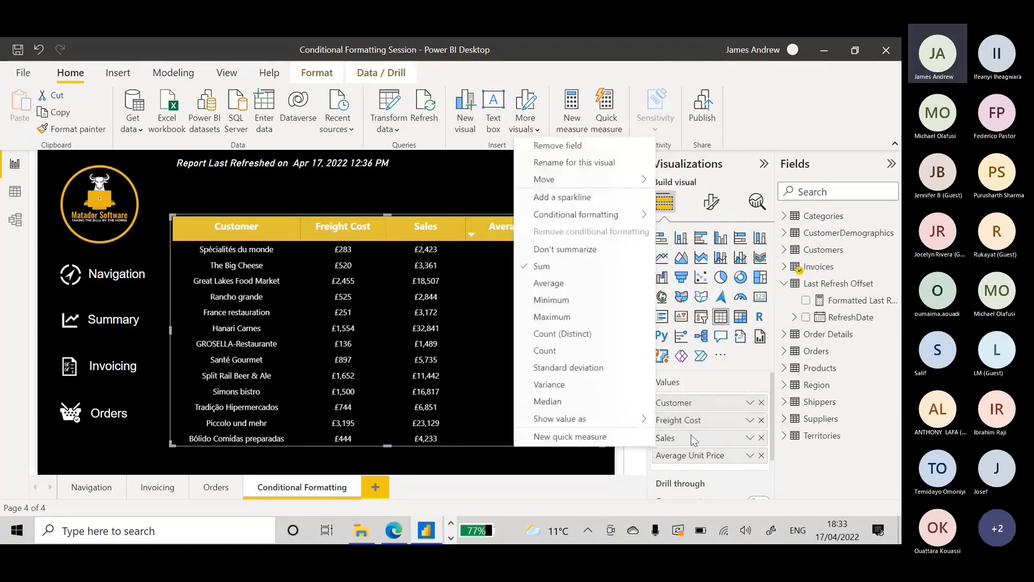
pyautogui.moveTo(592, 215)
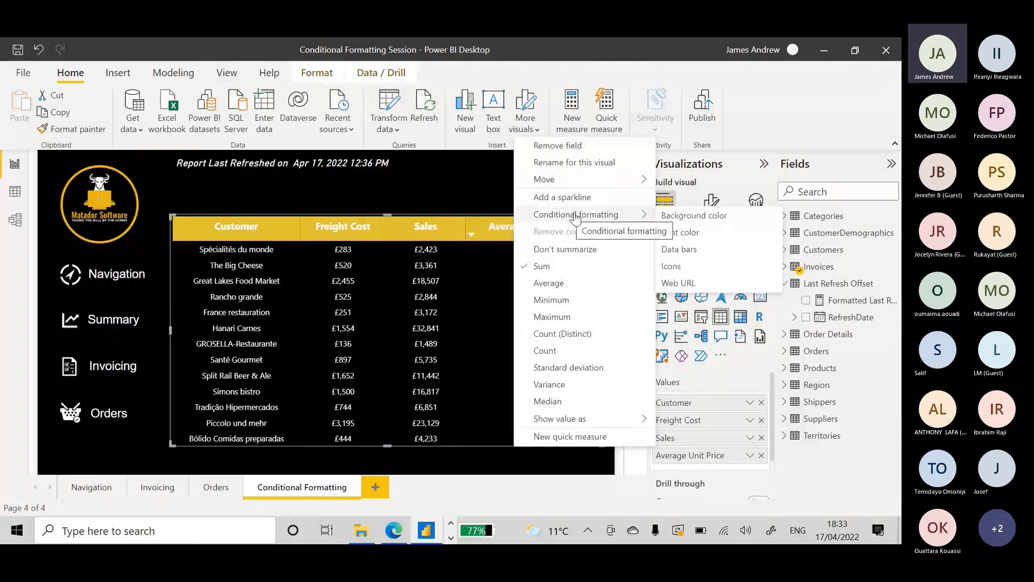
pyautogui.click(707, 266)
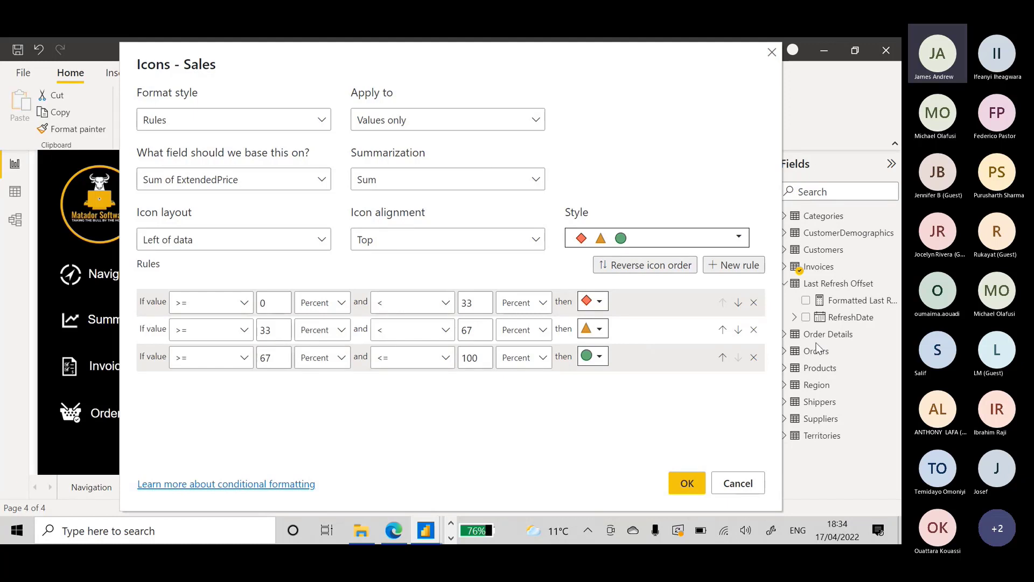
pyautogui.click(755, 357)
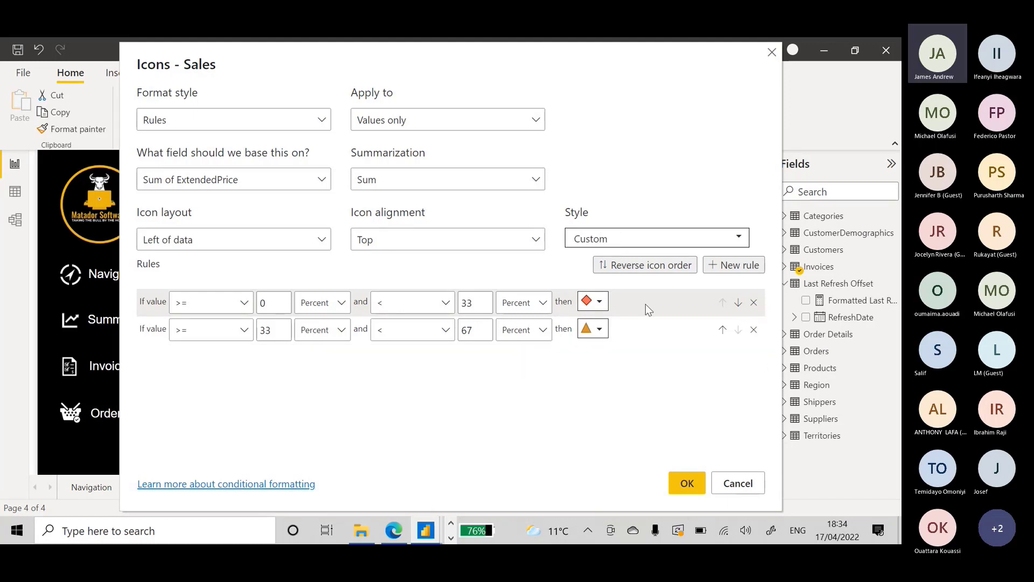
# Browse the available icon set styles for the Sales icon rules without choosing another set.
pyautogui.click(650, 246)
pyautogui.scroll(-3, 657, 351)
pyautogui.scroll(3, 658, 351)
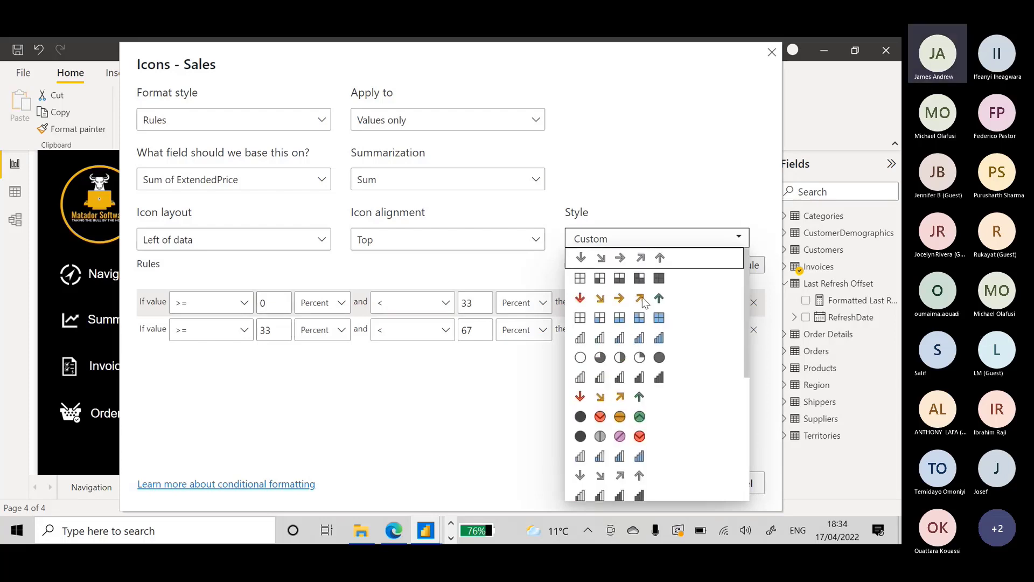
pyautogui.click(654, 186)
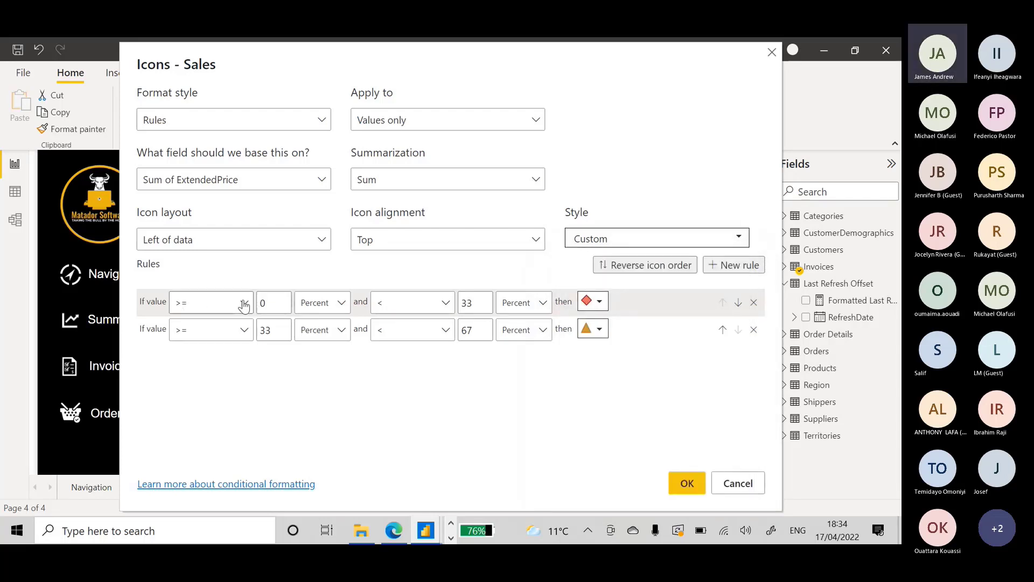
# Set the first icon rule to numbers from 0 to below 50000, marked with a red cross.
pyautogui.click(334, 302)
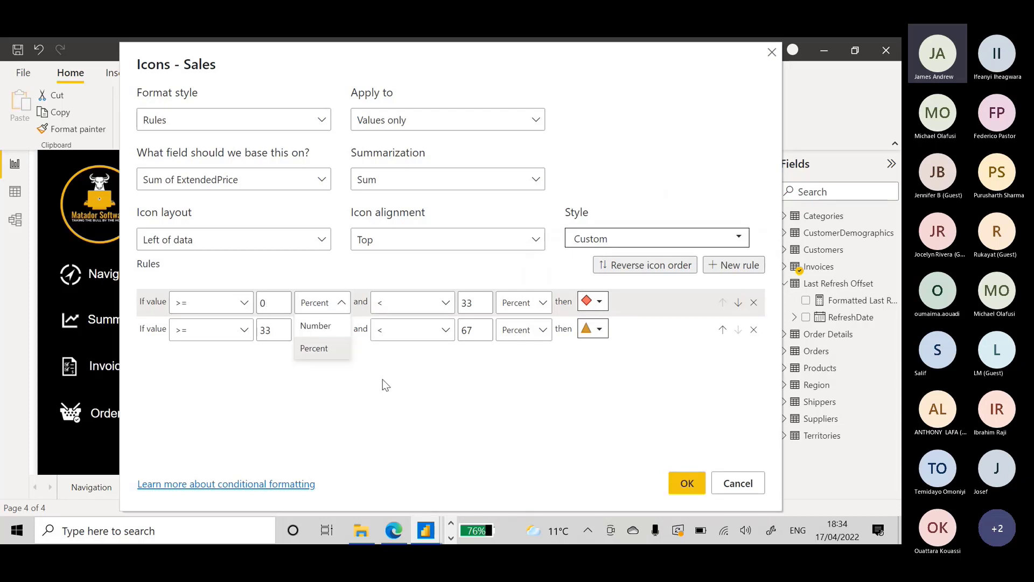
pyautogui.click(317, 326)
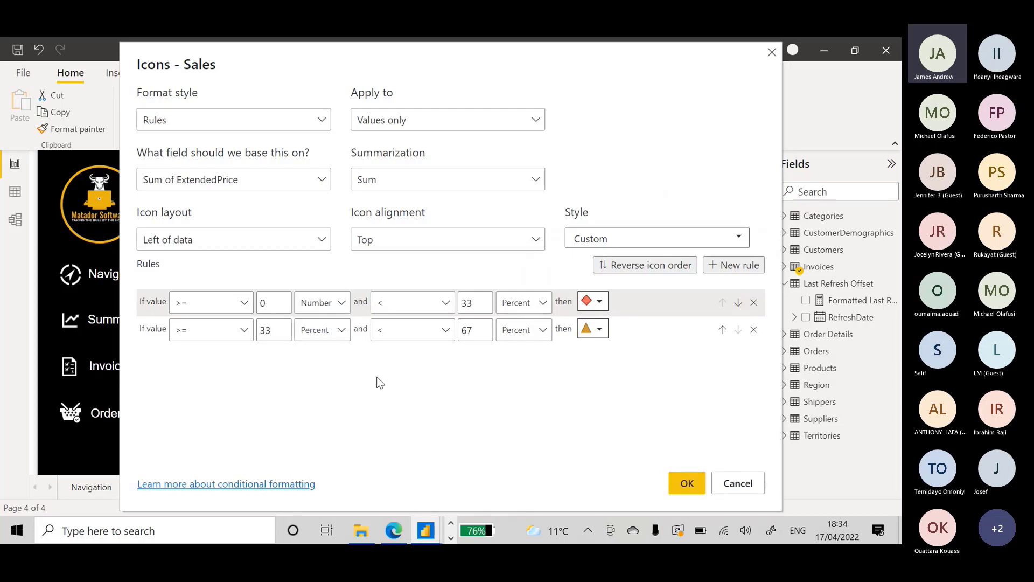
pyautogui.click(487, 309)
pyautogui.press('BackSpace')
pyautogui.press('BackSpace')
pyautogui.write('50000')
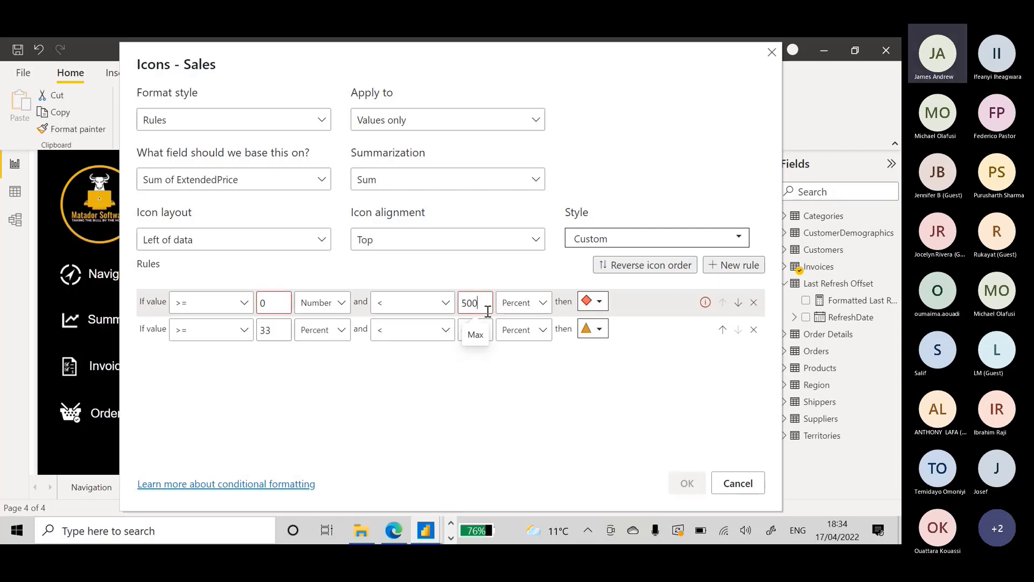
pyautogui.click(526, 304)
pyautogui.click(512, 324)
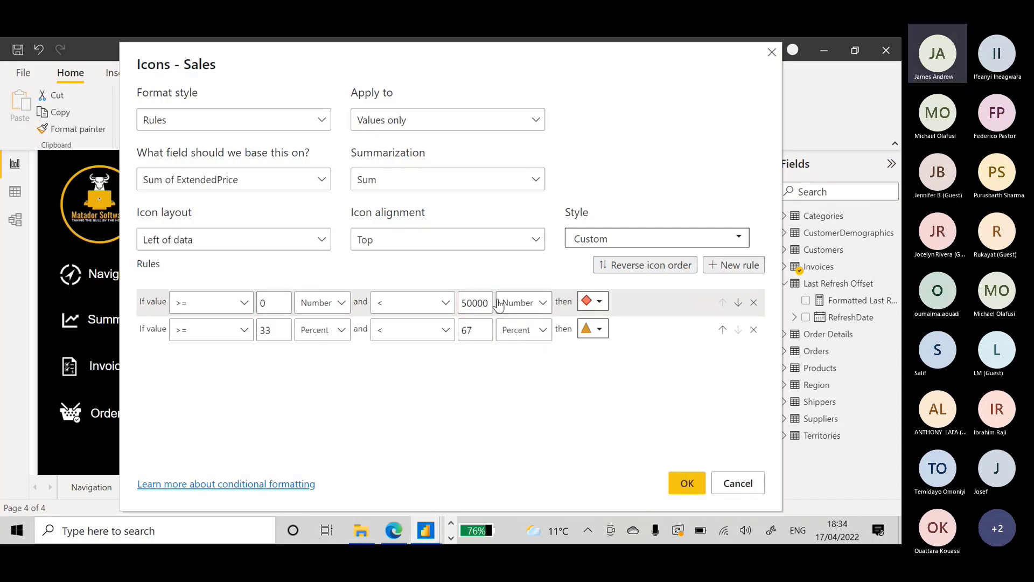
pyautogui.click(600, 303)
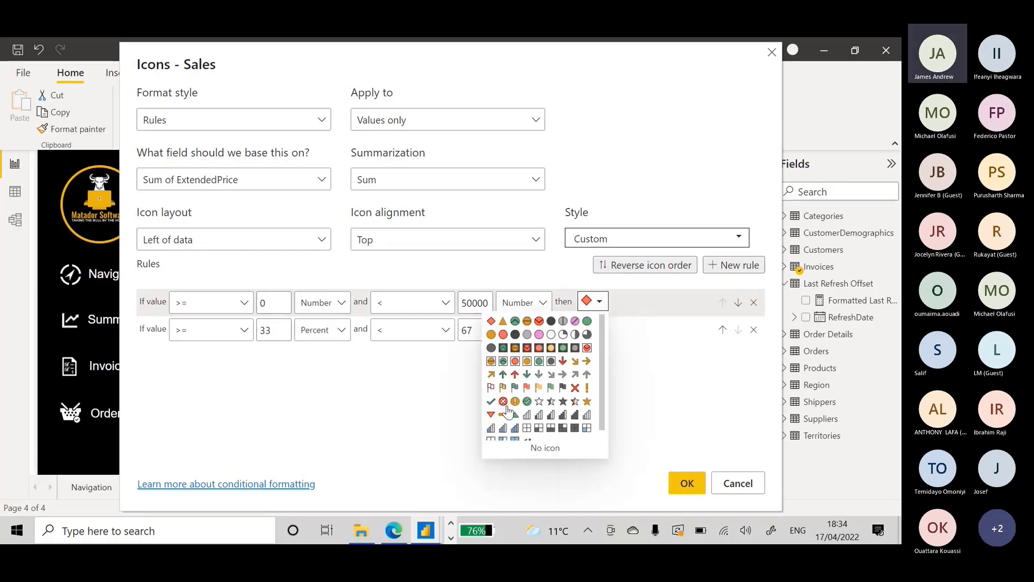
pyautogui.click(575, 389)
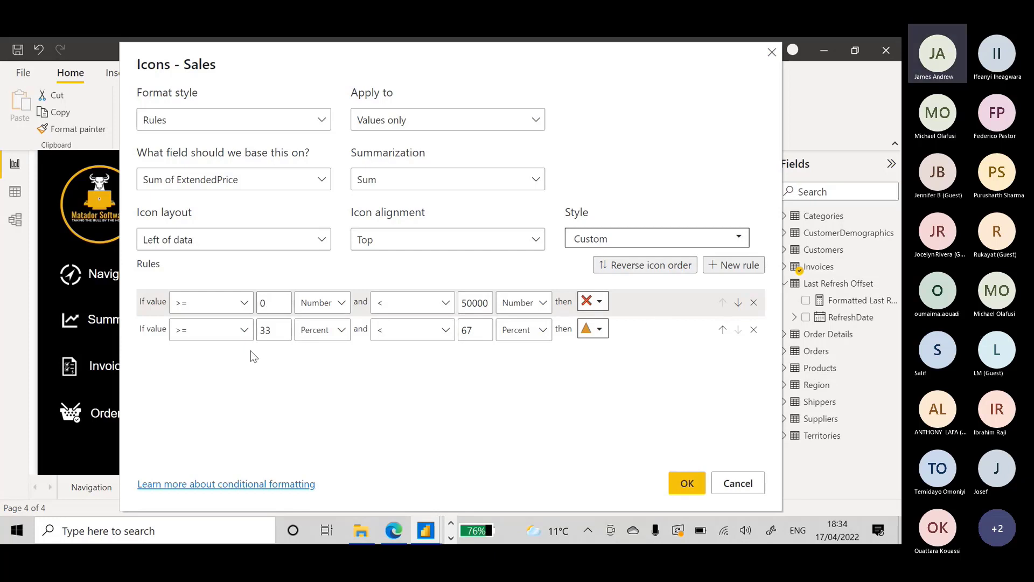
# Replace the second rule with a new green circle rule for numbers from 50000 to below 50000000, and apply the icons to Sales.
pyautogui.click(754, 330)
pyautogui.click(736, 265)
pyautogui.click(286, 340)
pyautogui.press('BackSpace')
pyautogui.write('50000')
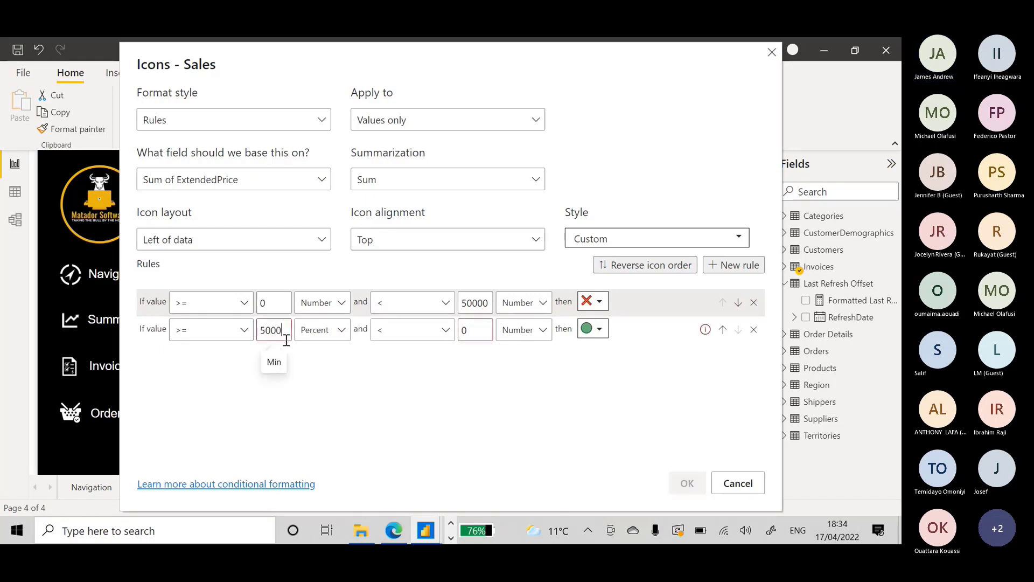
pyautogui.click(340, 332)
pyautogui.click(339, 345)
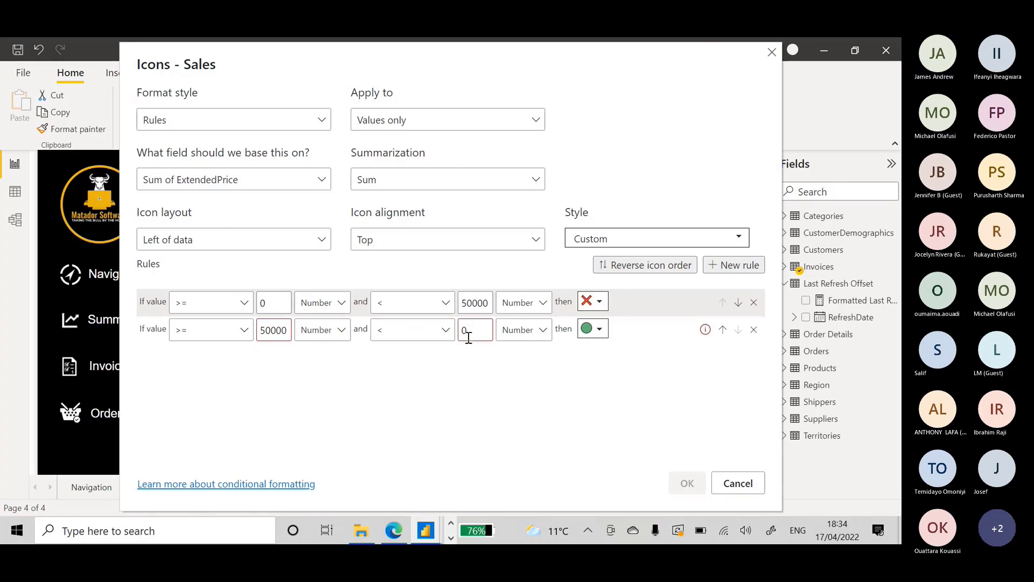
pyautogui.click(487, 328)
pyautogui.press('BackSpace')
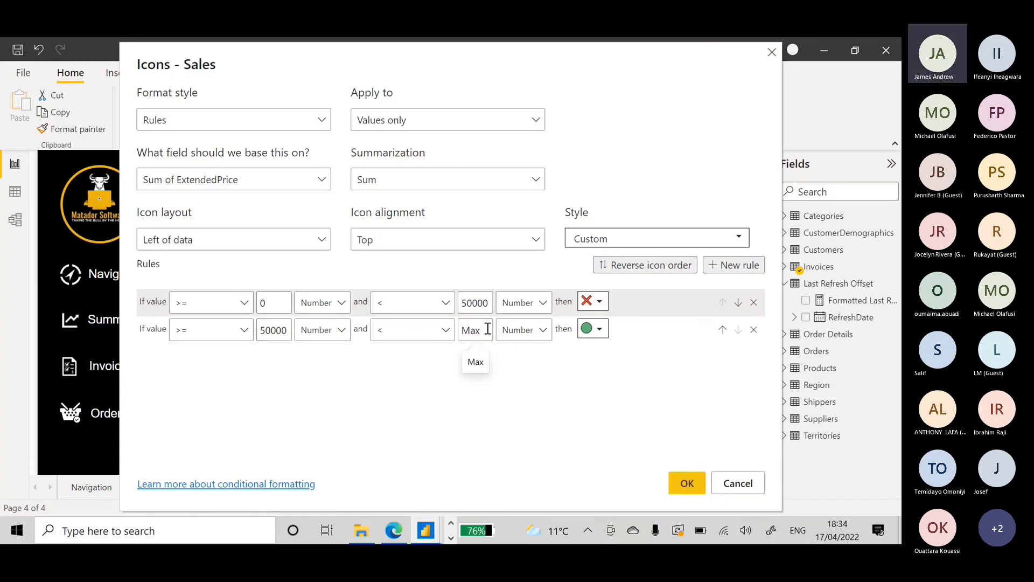
pyautogui.write('500')
pyautogui.write('00000')
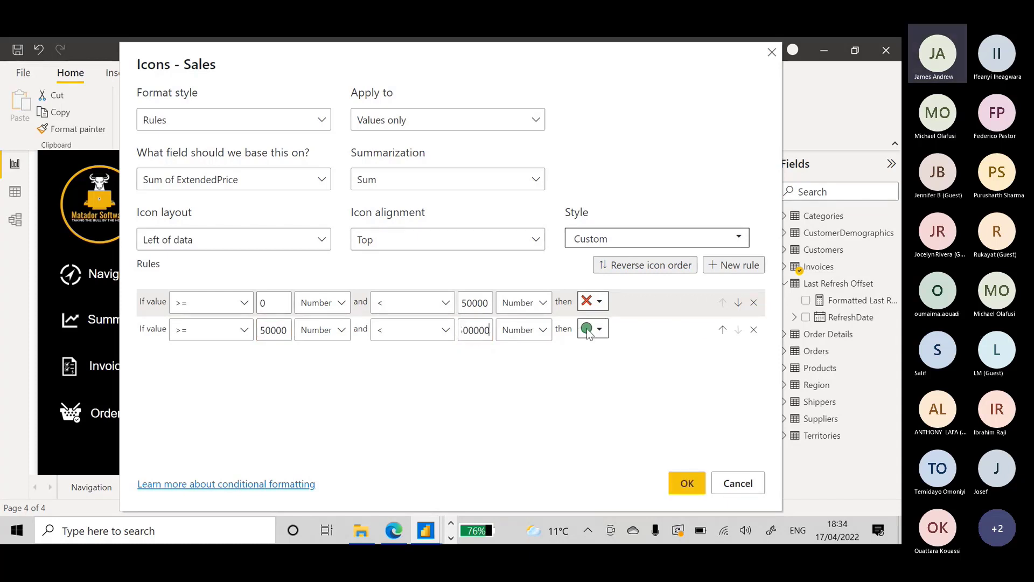
pyautogui.click(693, 487)
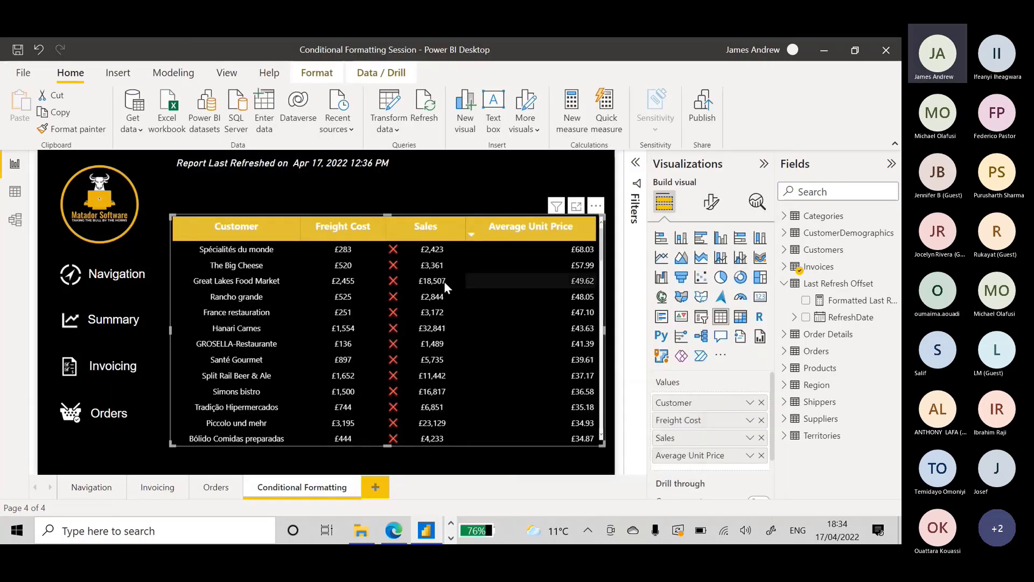
# Sort the customer table by Sales in descending order and inspect the icons down the column.
pyautogui.click(434, 225)
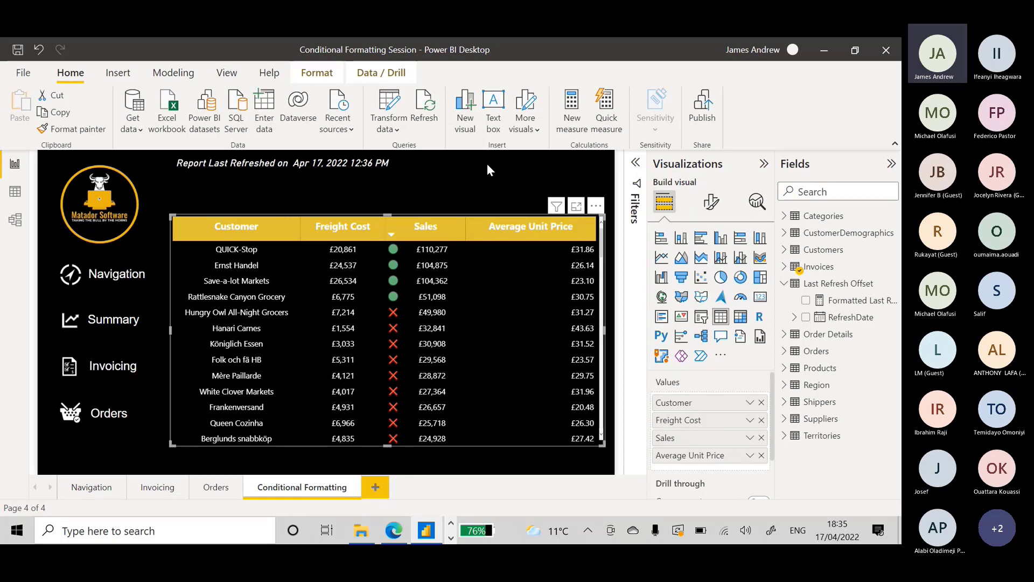
pyautogui.scroll(-4, 303, 322)
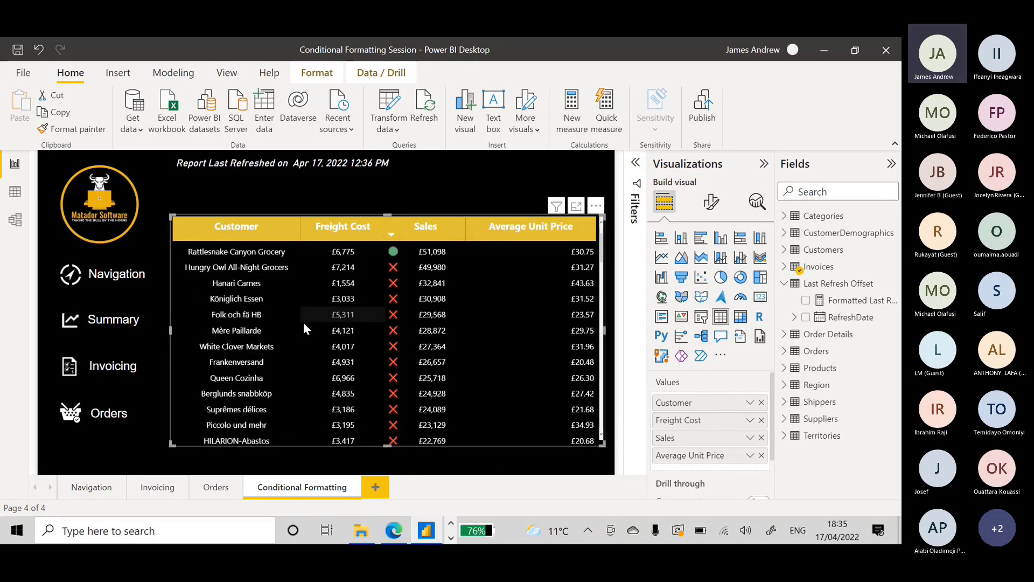
pyautogui.scroll(-1, 277, 334)
pyautogui.scroll(7, 326, 377)
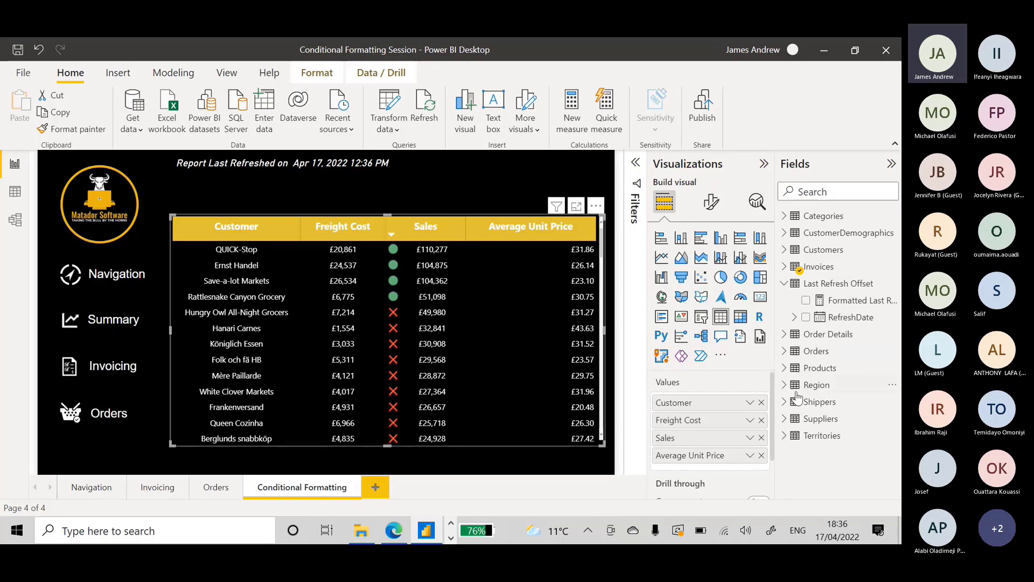
# Remove all conditional formatting from Sales, shorten the customer table by lowering its upper edge, and deselect it.
pyautogui.rightClick(700, 441)
pyautogui.moveTo(603, 216)
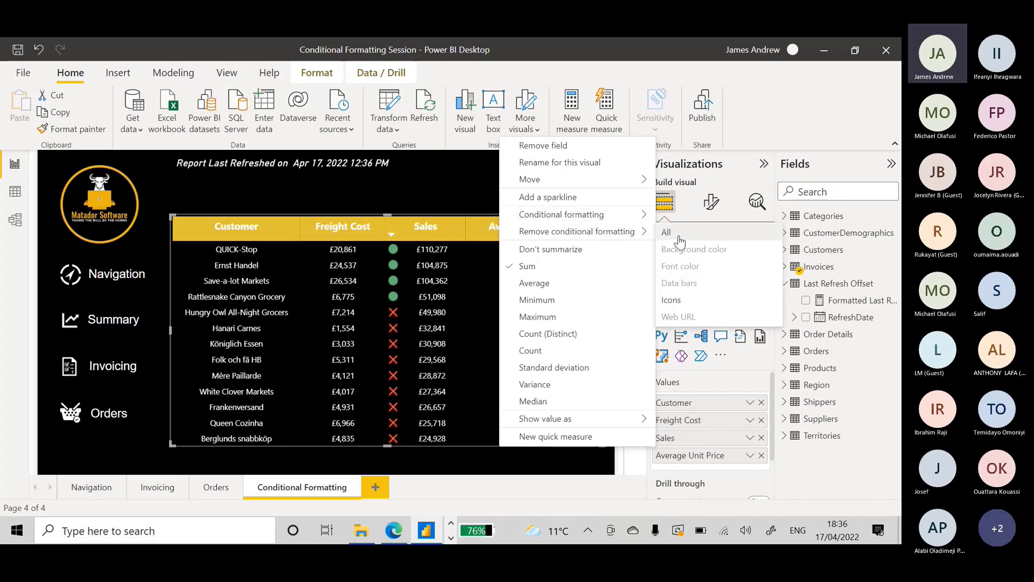
pyautogui.click(679, 239)
pyautogui.moveTo(388, 216); pyautogui.dragTo(390, 255)
pyautogui.click(402, 204)
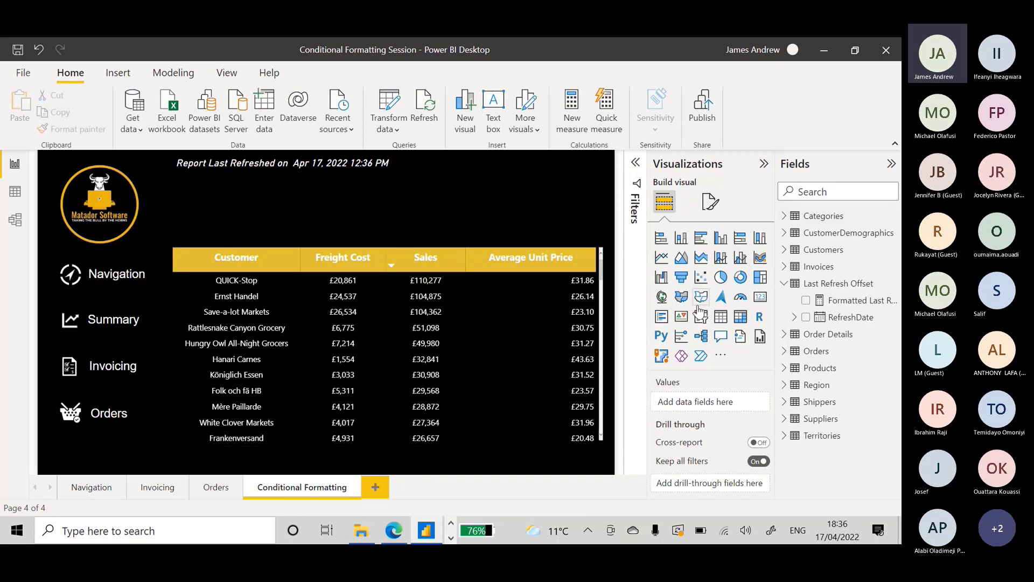
# Collapse the Last Refresh Offset fields, expand Invoices, and examine the formulas of the Sum of Invoice Sales and Sum of Freight measures.
pyautogui.click(783, 285)
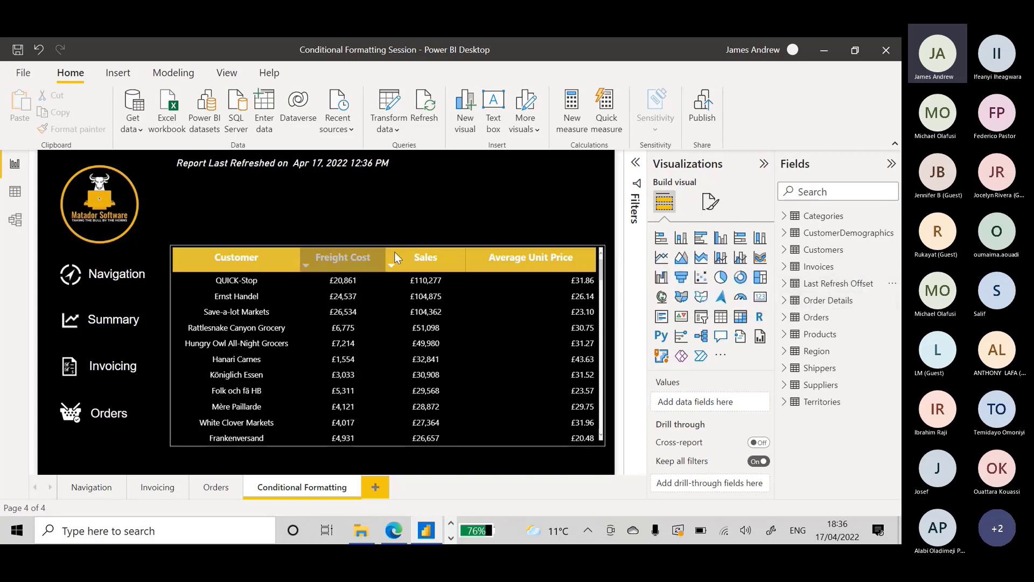
pyautogui.click(783, 271)
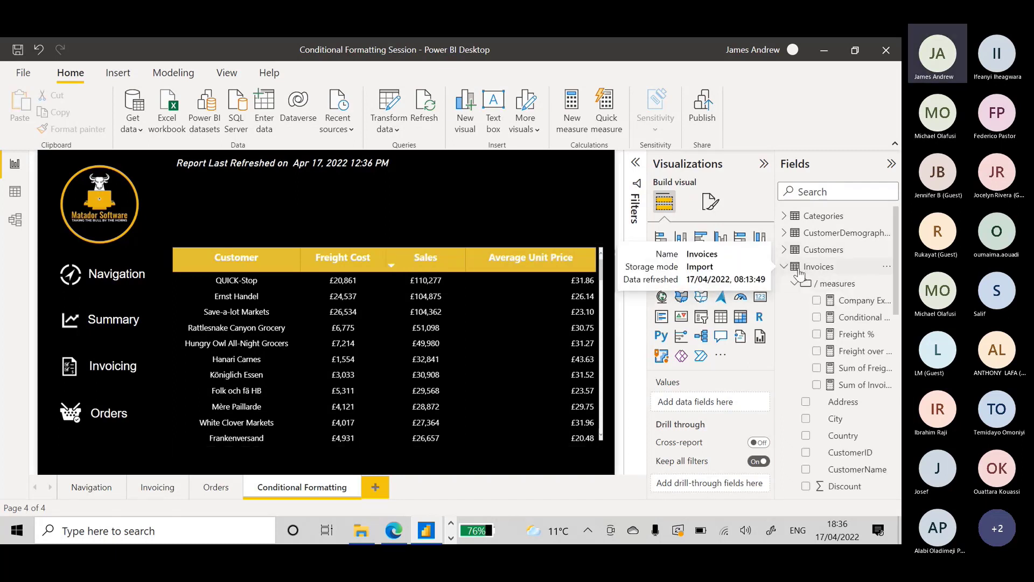
pyautogui.scroll(-4, 829, 442)
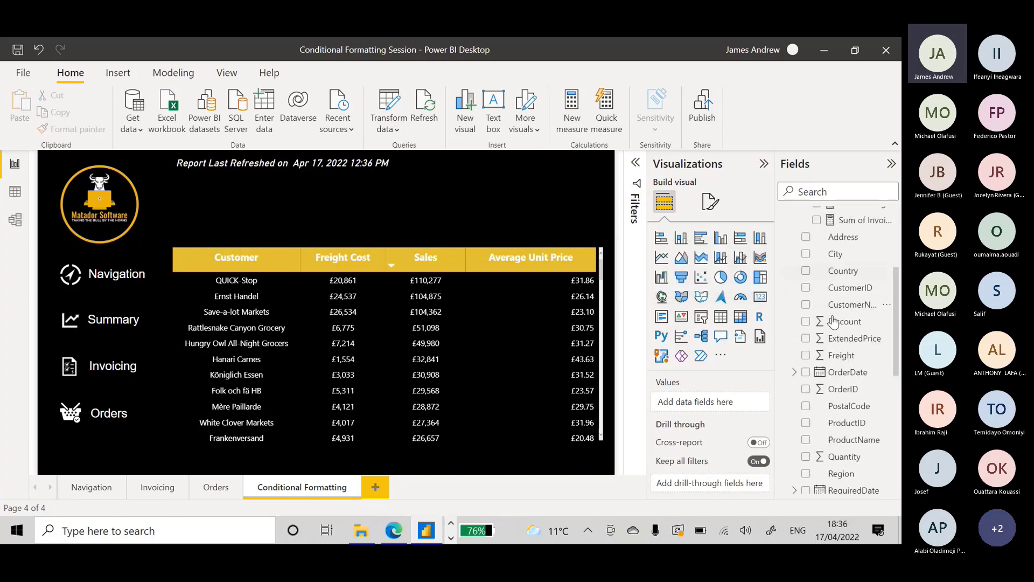
pyautogui.scroll(4, 821, 345)
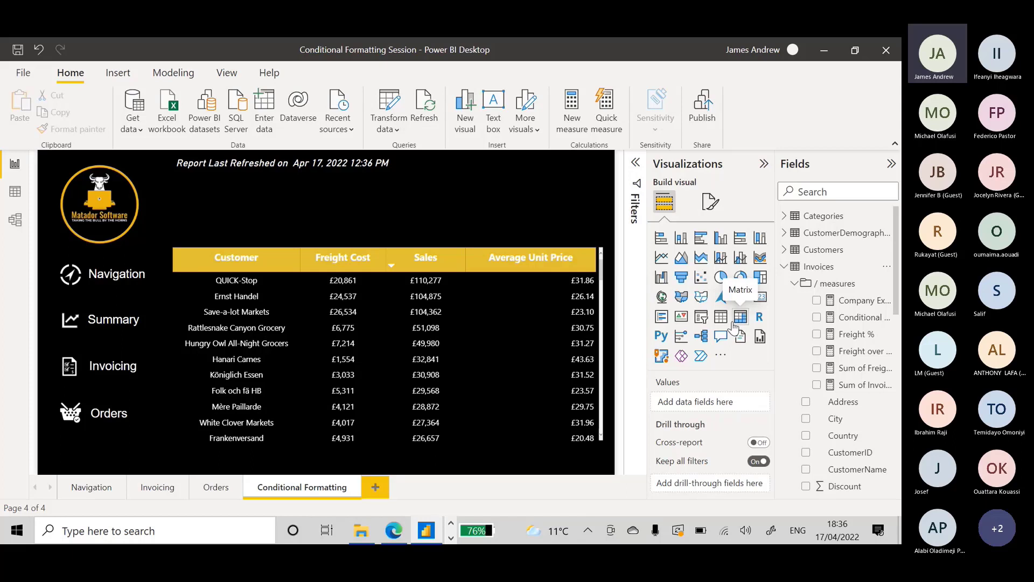
pyautogui.click(859, 385)
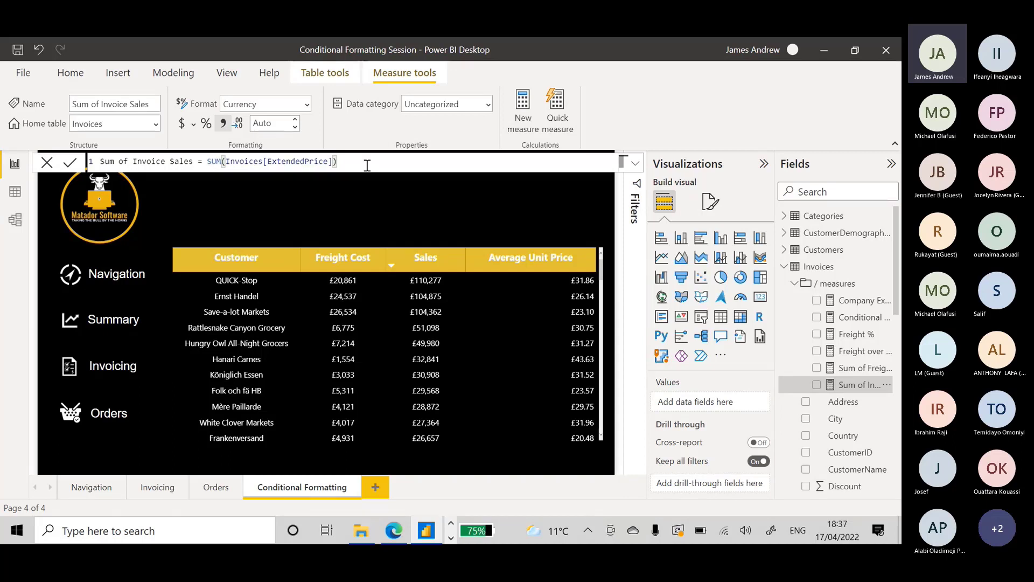
pyautogui.click(854, 367)
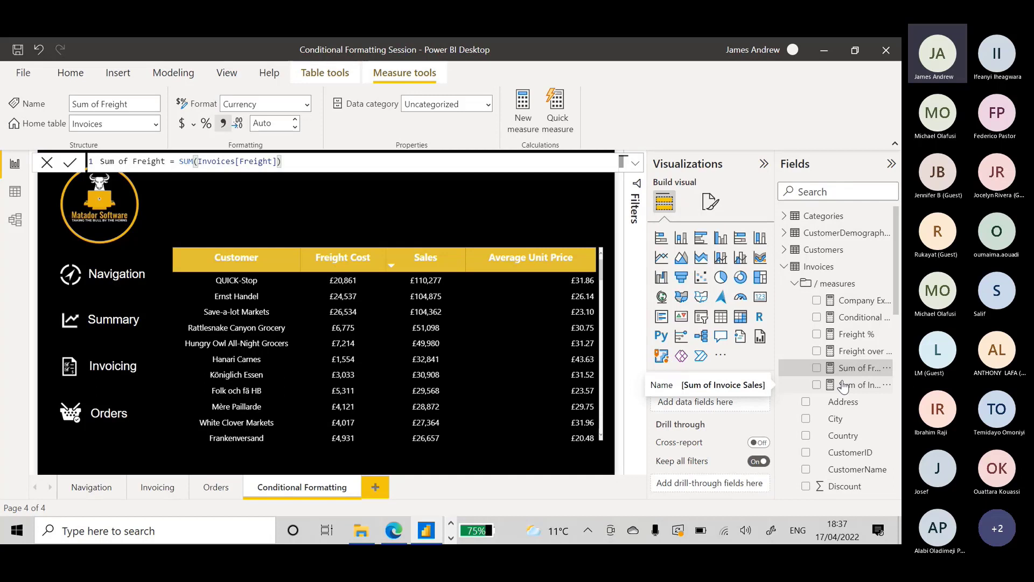
pyautogui.click(450, 199)
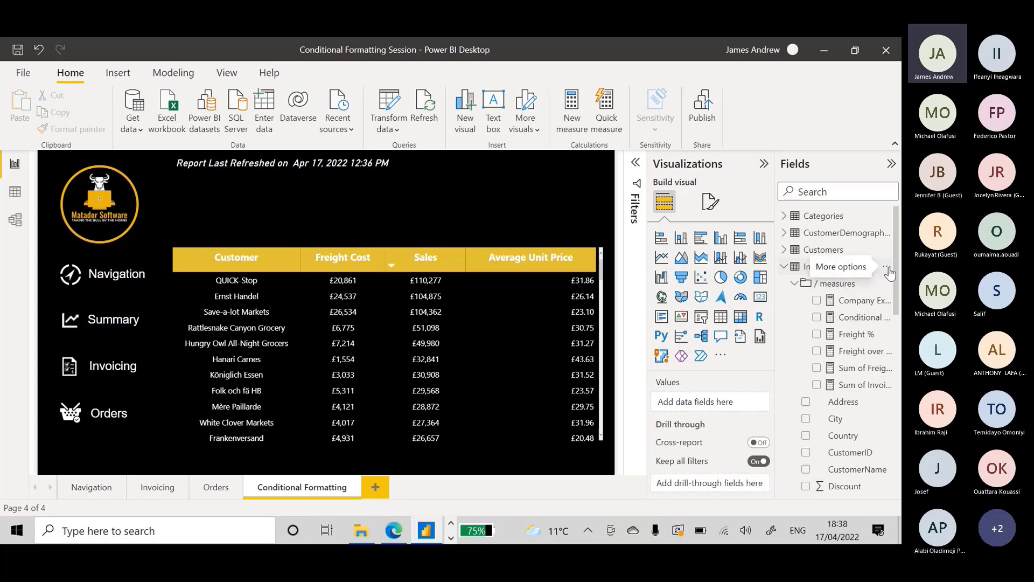
# View the new measure option for the Invoices table without using it, and examine the formula of the Freight over 20K measure.
pyautogui.click(886, 268)
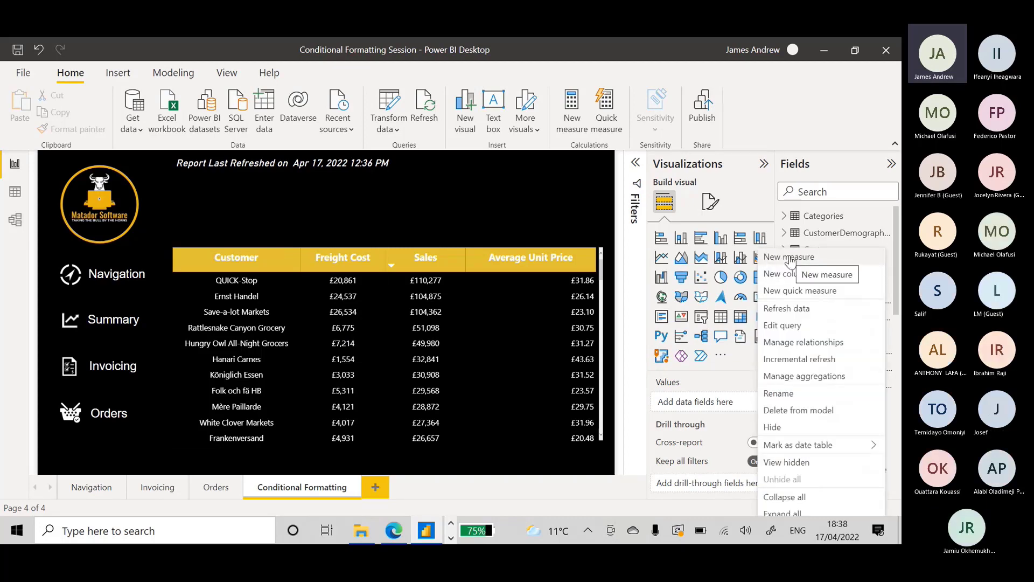
pyautogui.click(514, 194)
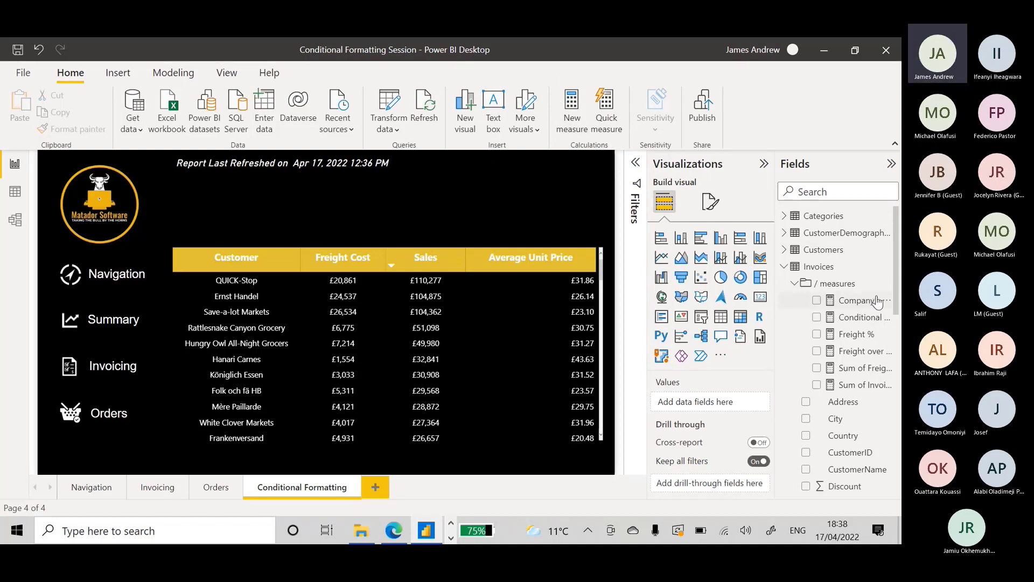
pyautogui.click(858, 356)
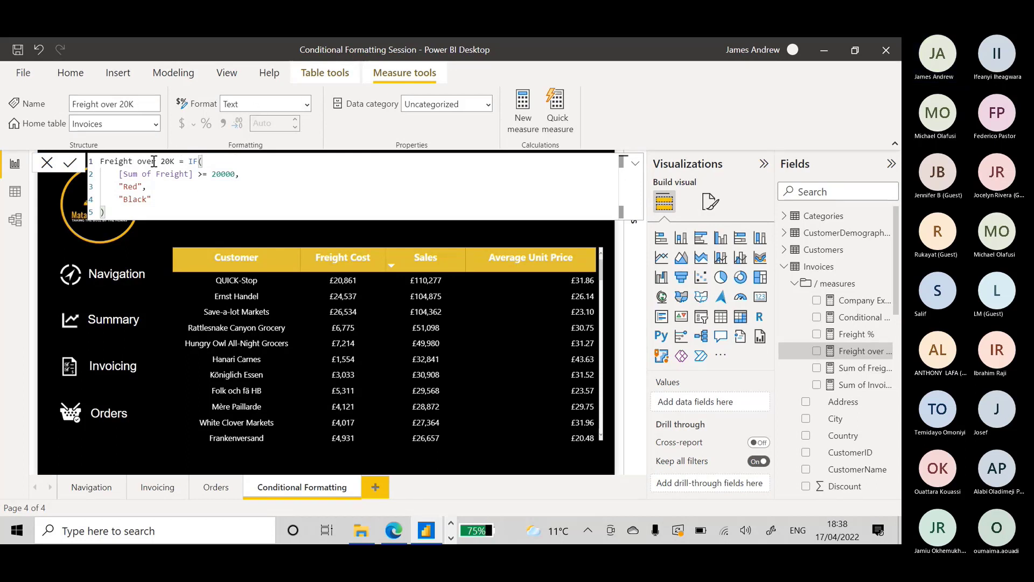
# Examine the threshold and the two colour results in the Freight over 20K formula, and close the formula without changing it.
pyautogui.doubleClick(216, 174)
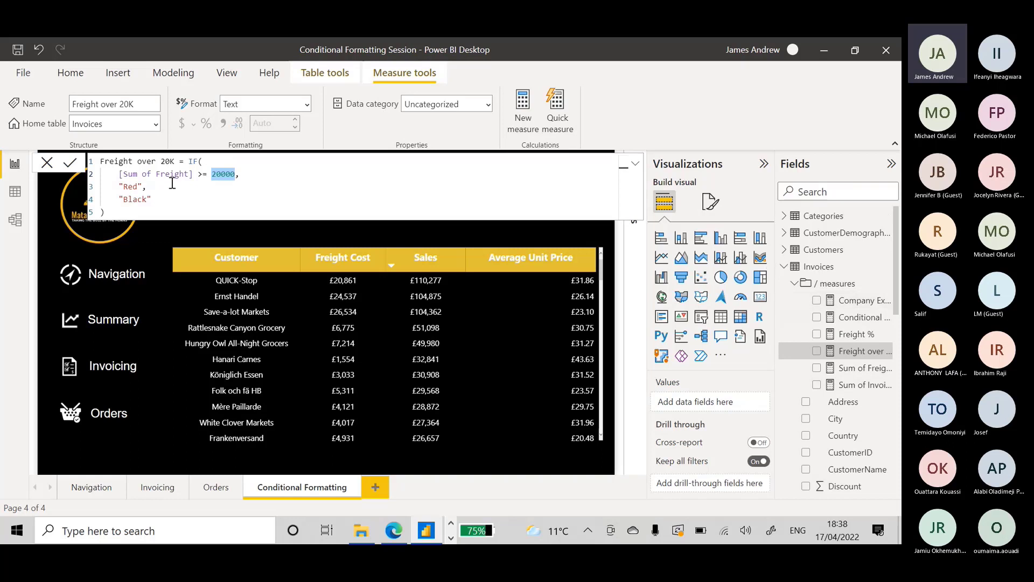
pyautogui.click(252, 173)
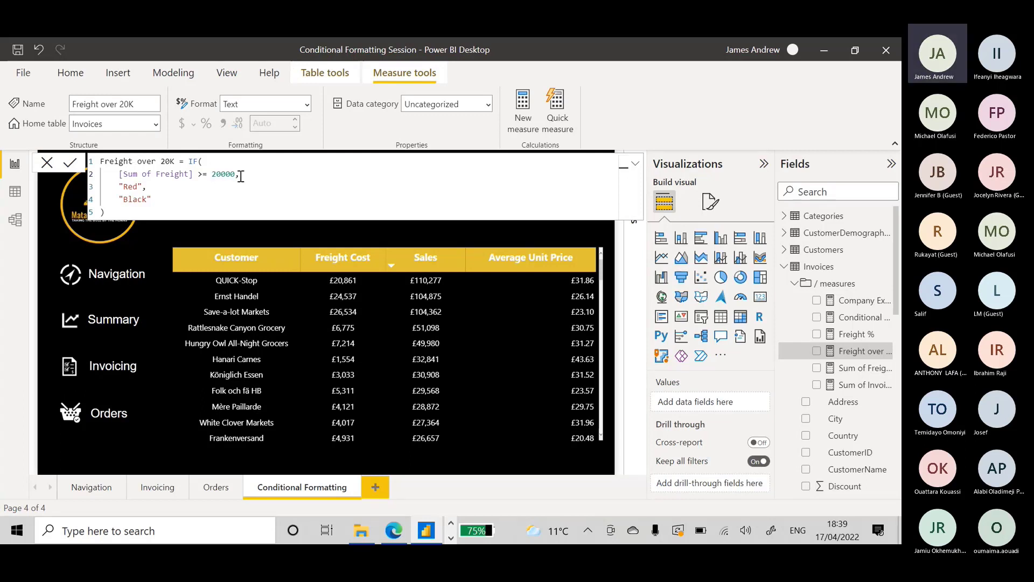
pyautogui.click(152, 187)
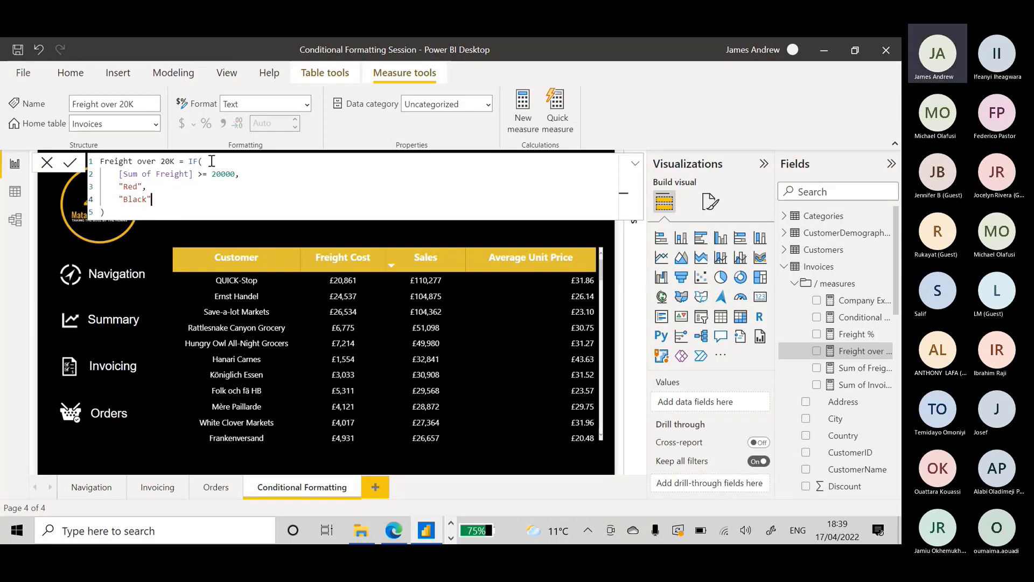
pyautogui.click(243, 174)
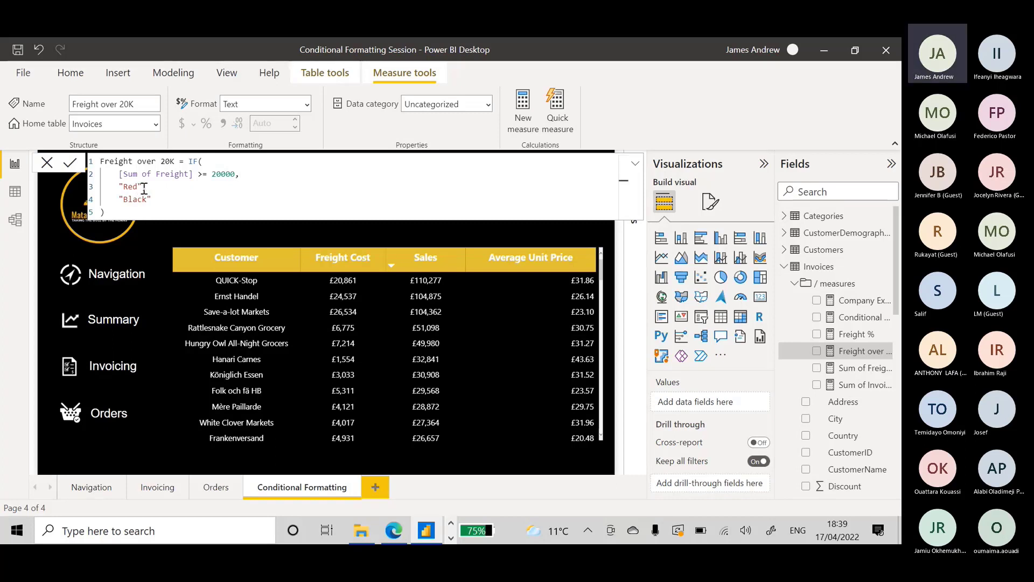
pyautogui.write(',')
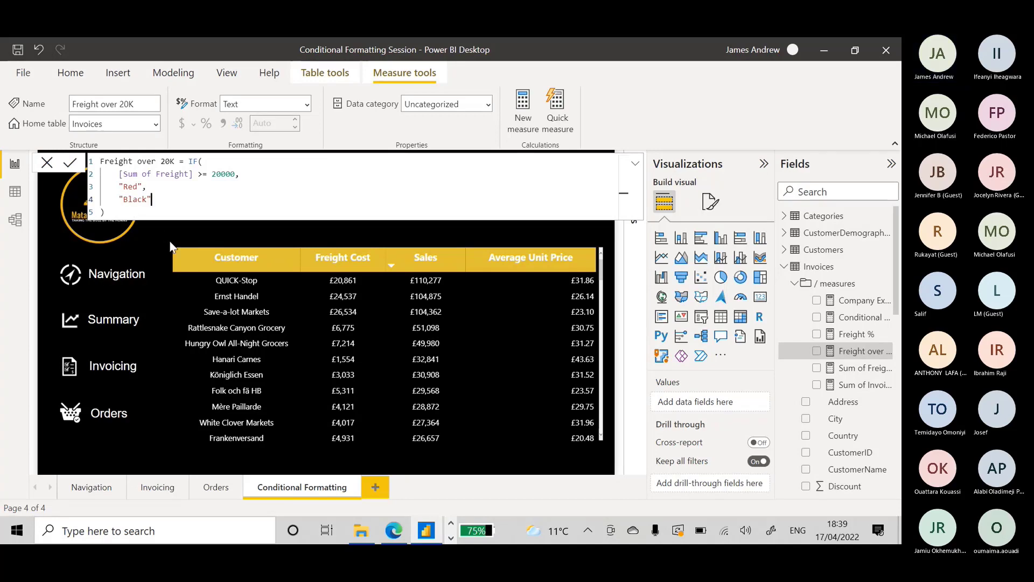
pyautogui.click(151, 236)
pyautogui.click(185, 219)
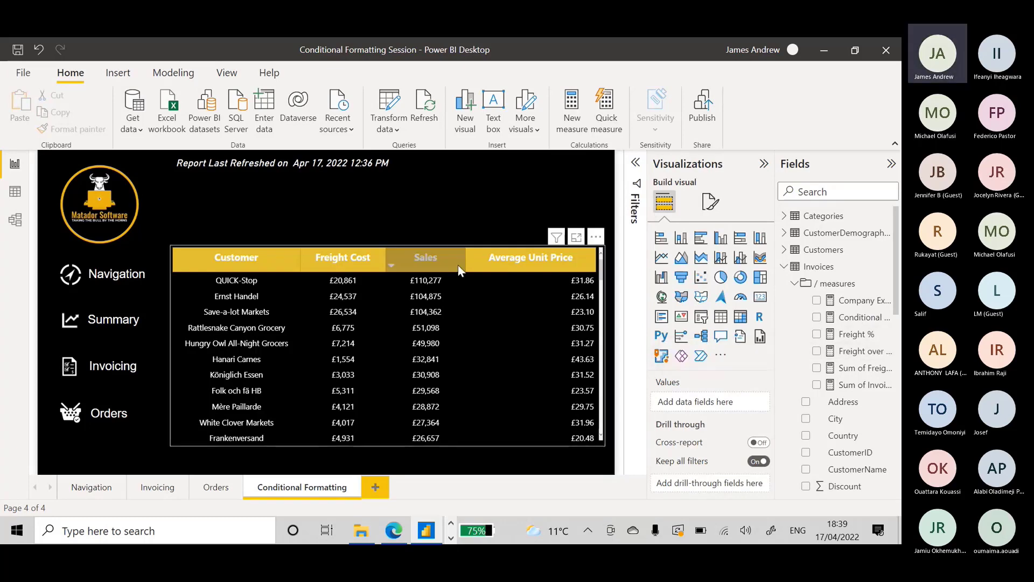
# Select the customer table, keeping it sorted by Sales in descending order, and start background color formatting on Sales with the Field value style.
pyautogui.click(427, 253)
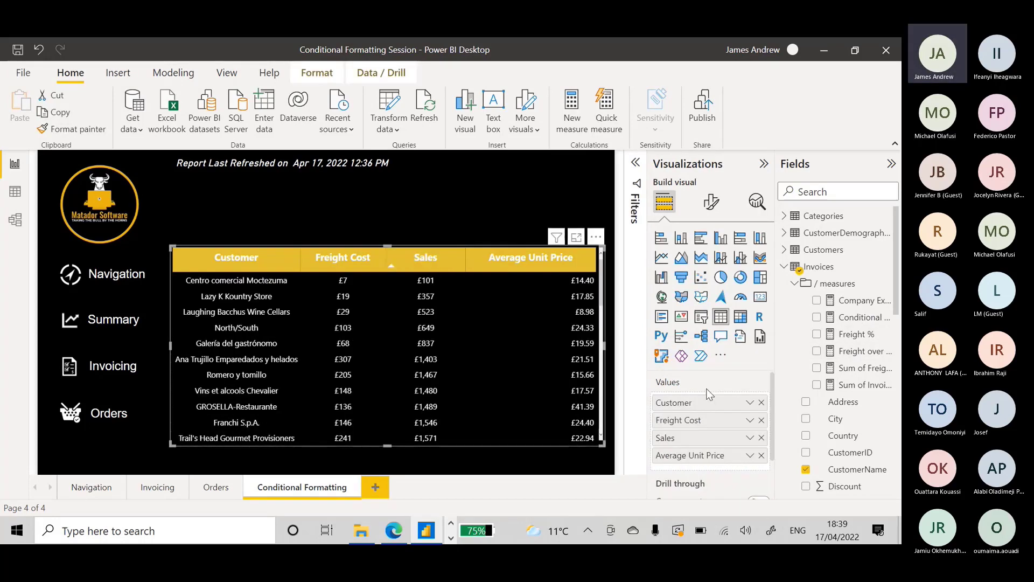
pyautogui.click(446, 256)
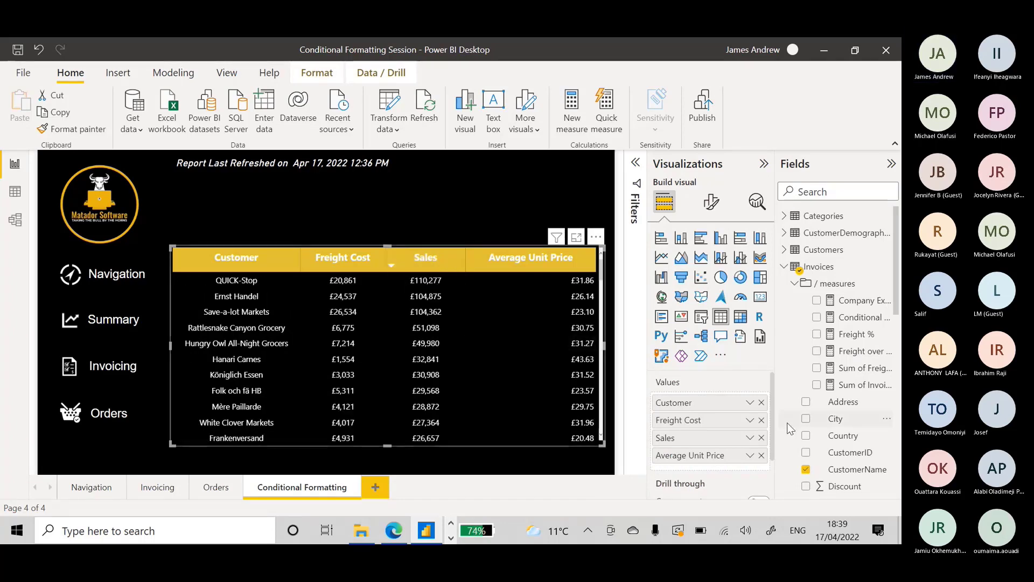
pyautogui.rightClick(715, 441)
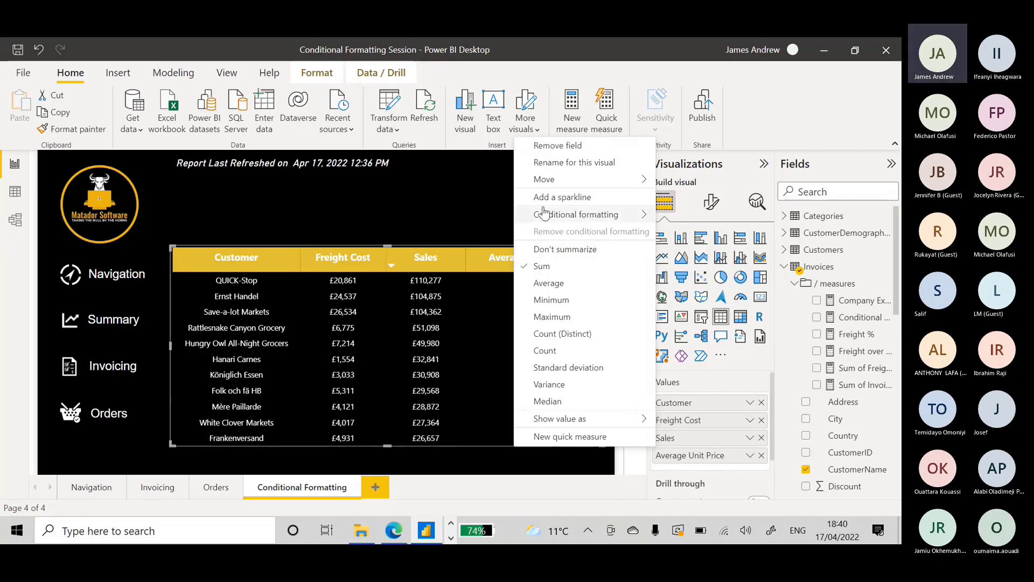
pyautogui.moveTo(559, 220)
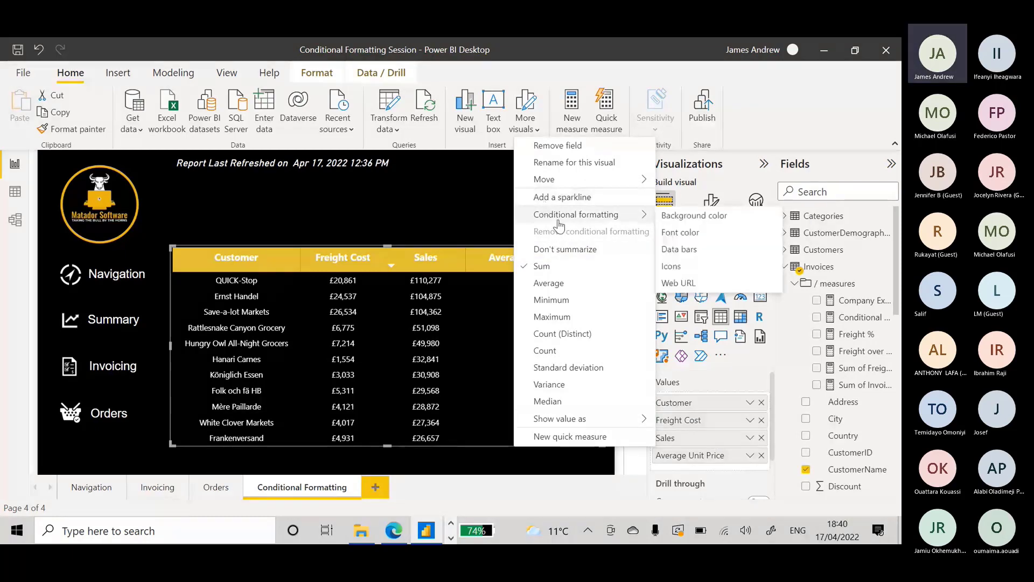
pyautogui.click(689, 217)
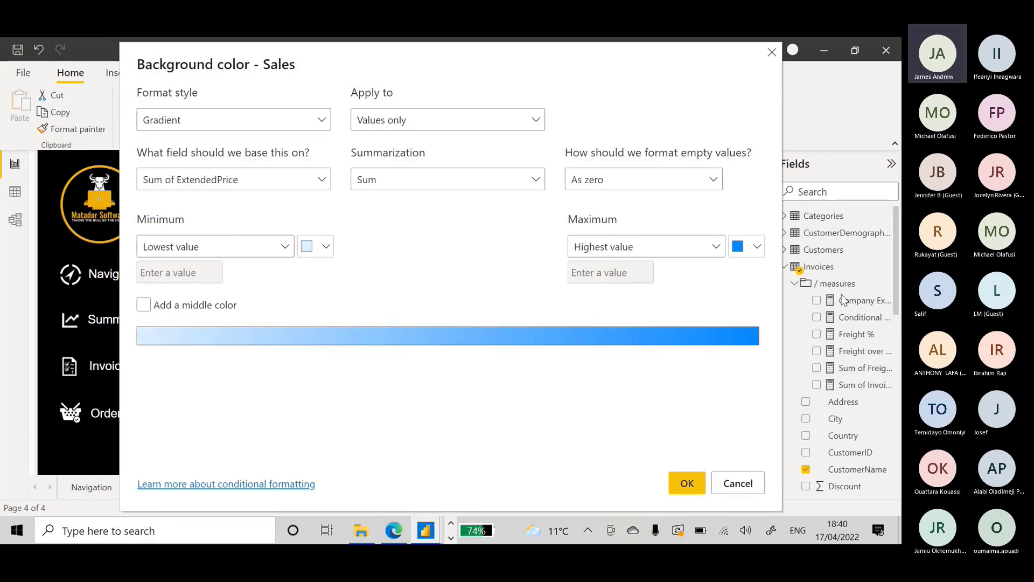
pyautogui.click(284, 118)
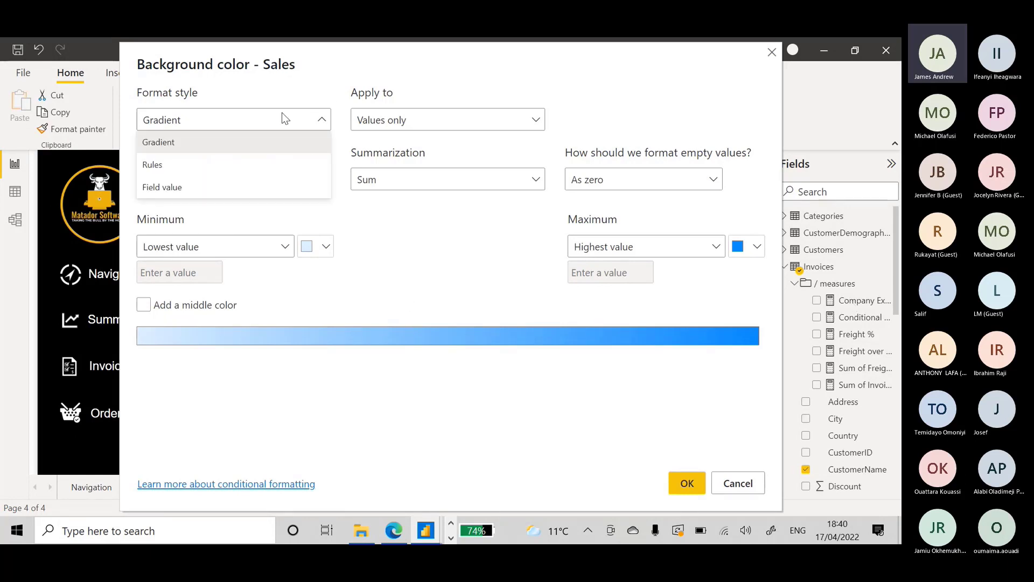
pyautogui.click(212, 194)
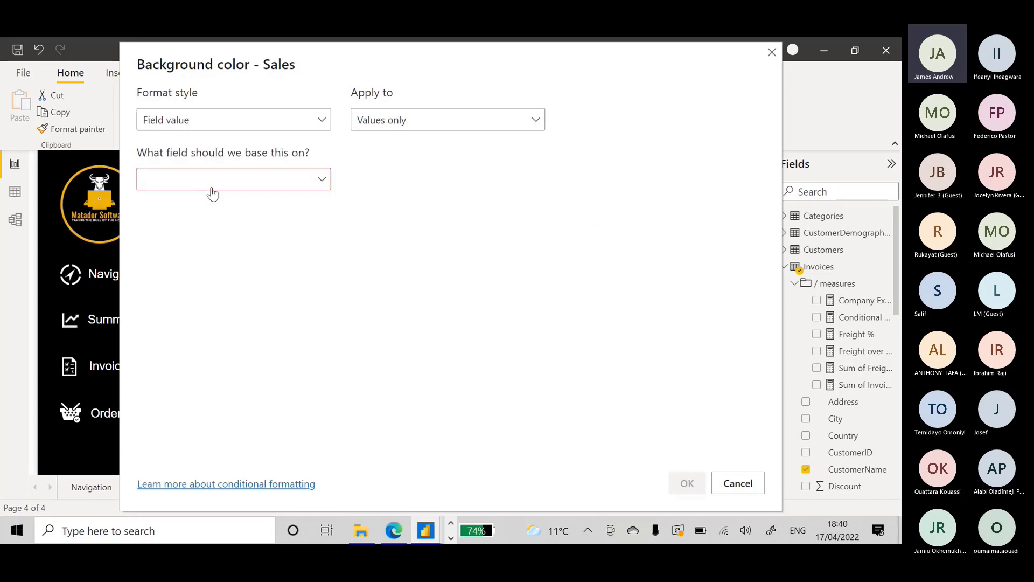
# Base the Sales background color on the Freight over 20K measure from Invoices and apply it.
pyautogui.click(322, 183)
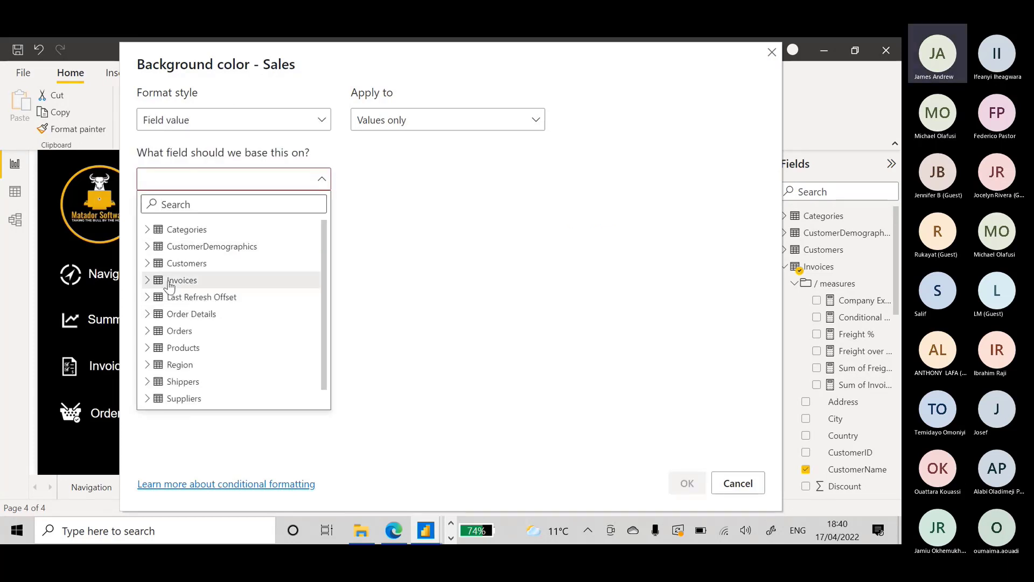
pyautogui.click(147, 281)
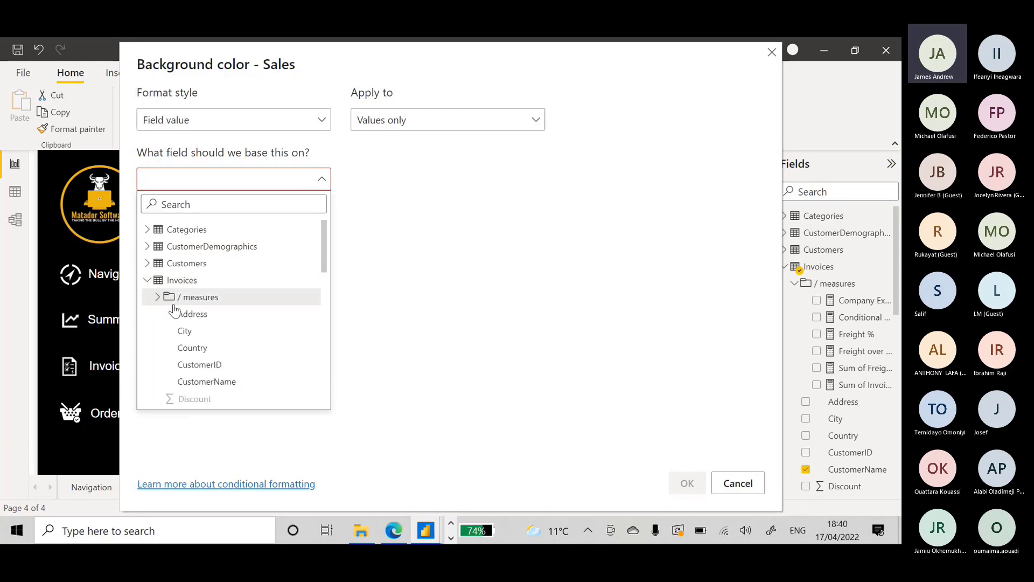
pyautogui.scroll(-1, 180, 355)
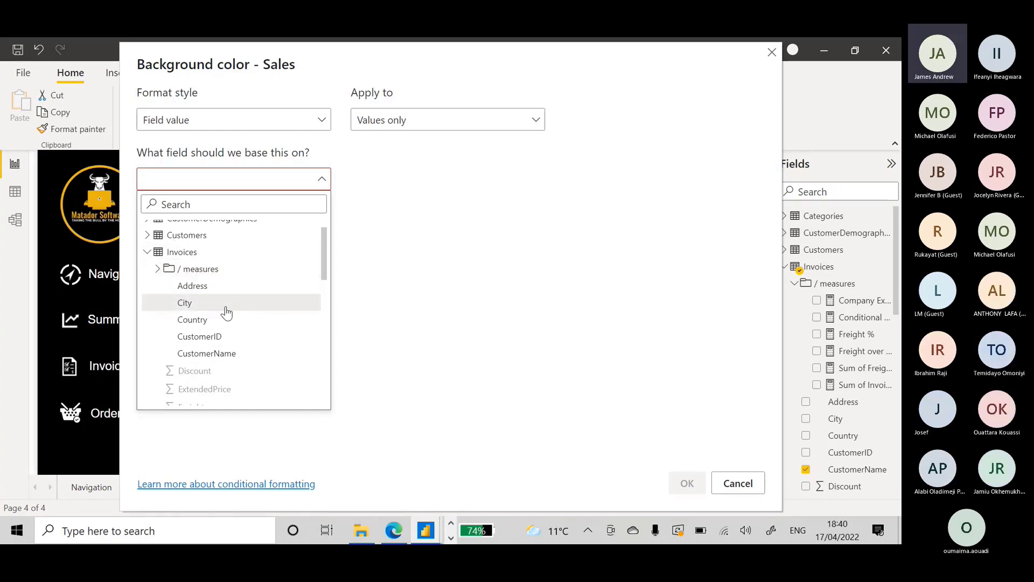
pyautogui.scroll(-1, 224, 302)
pyautogui.scroll(3, 181, 265)
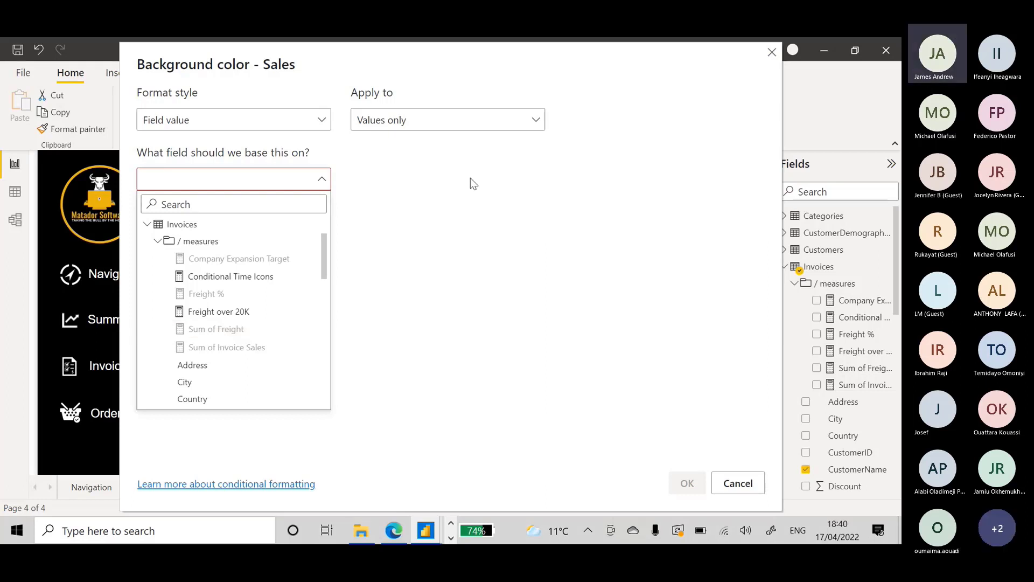
pyautogui.click(212, 314)
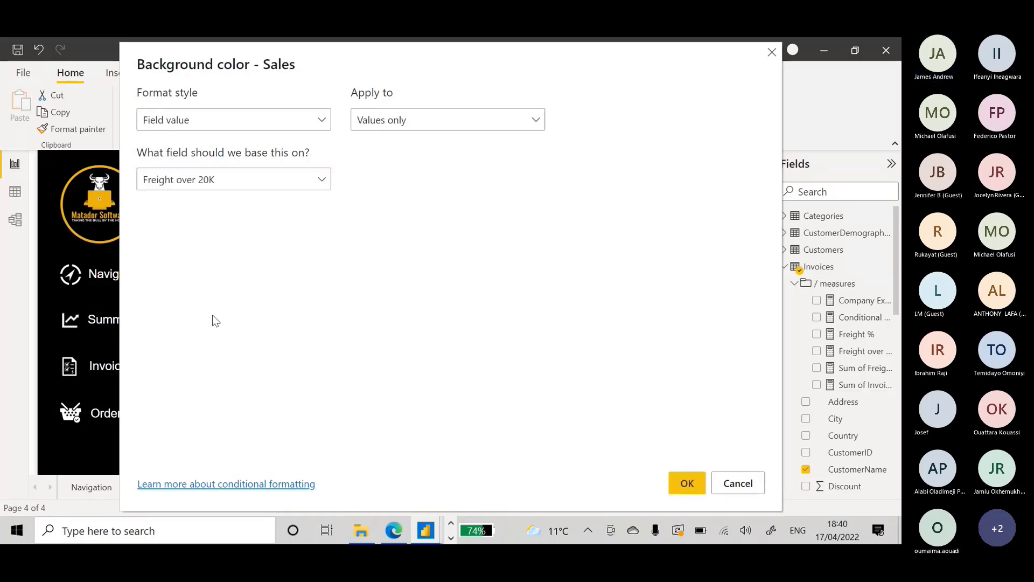
pyautogui.click(687, 484)
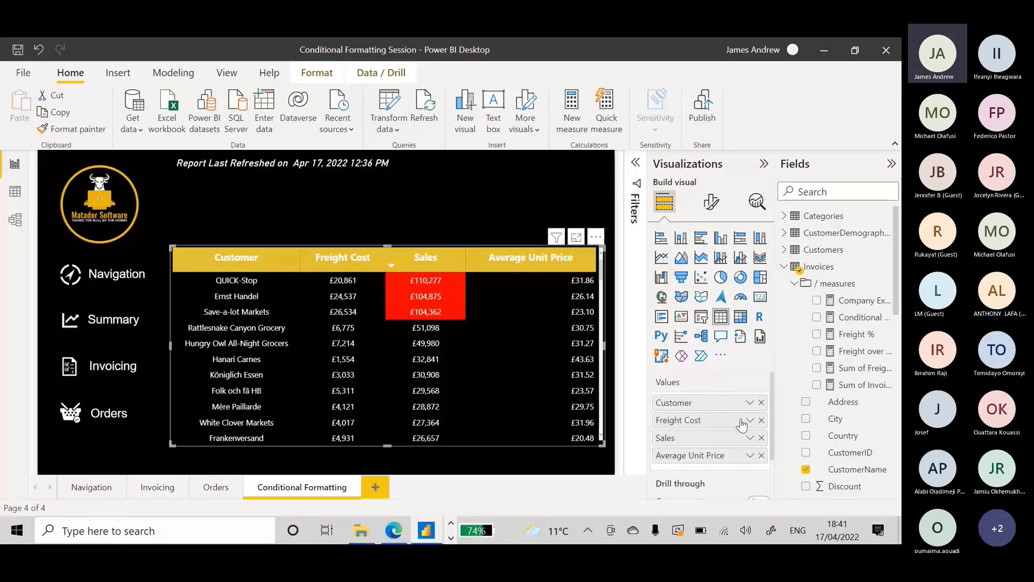
# Remove the background color conditional formatting from the Sales column.
pyautogui.click(750, 438)
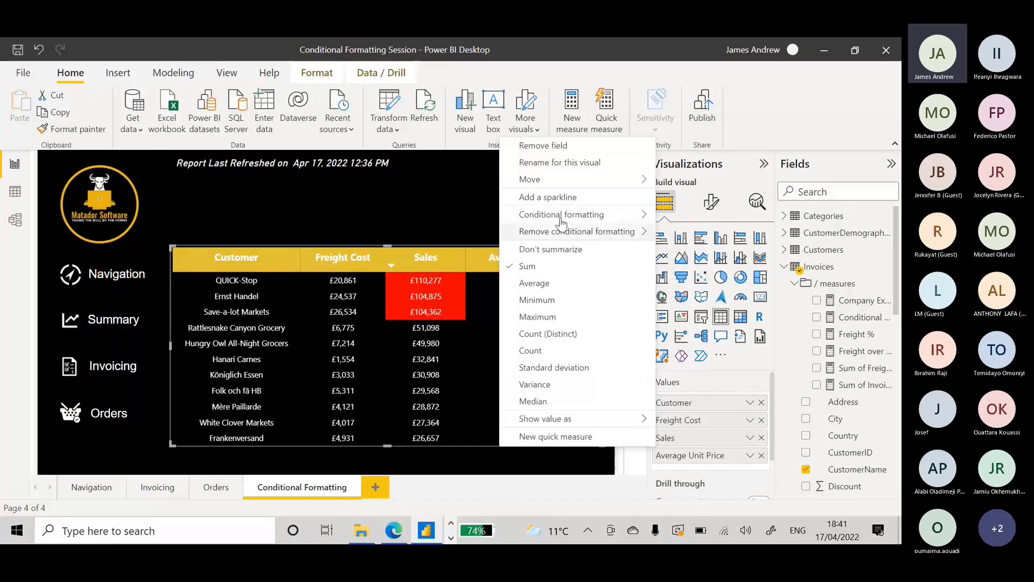
pyautogui.moveTo(561, 222)
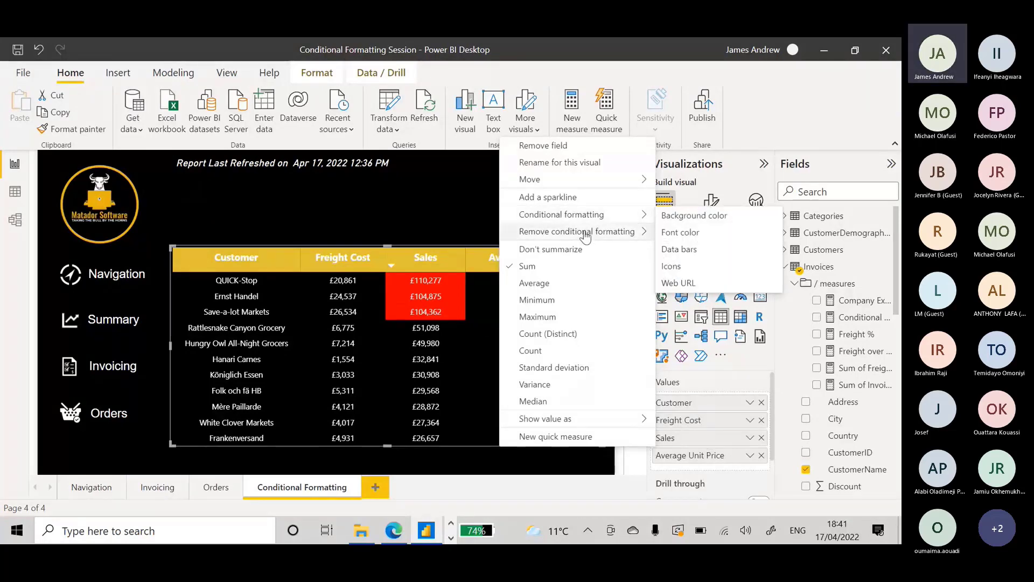
pyautogui.moveTo(585, 236)
pyautogui.click(695, 237)
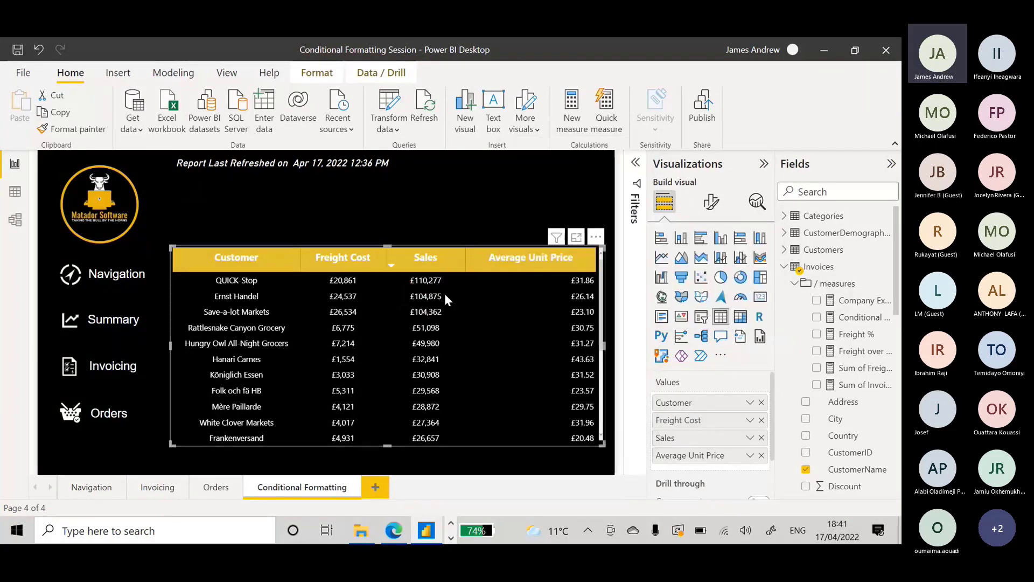
# Start background color conditional formatting on Freight Cost and set its format style to Field value.
pyautogui.rightClick(695, 425)
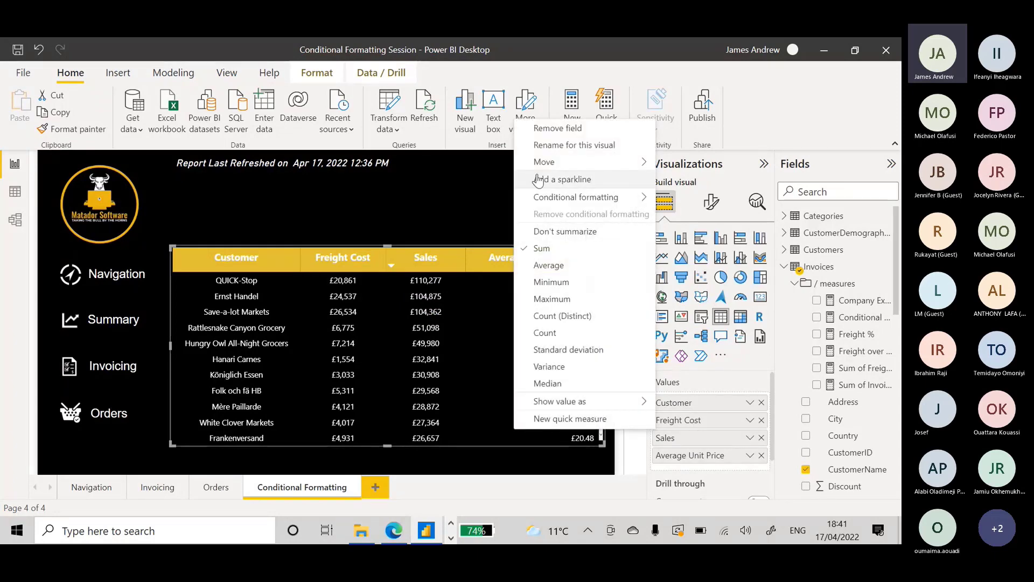
pyautogui.moveTo(593, 197)
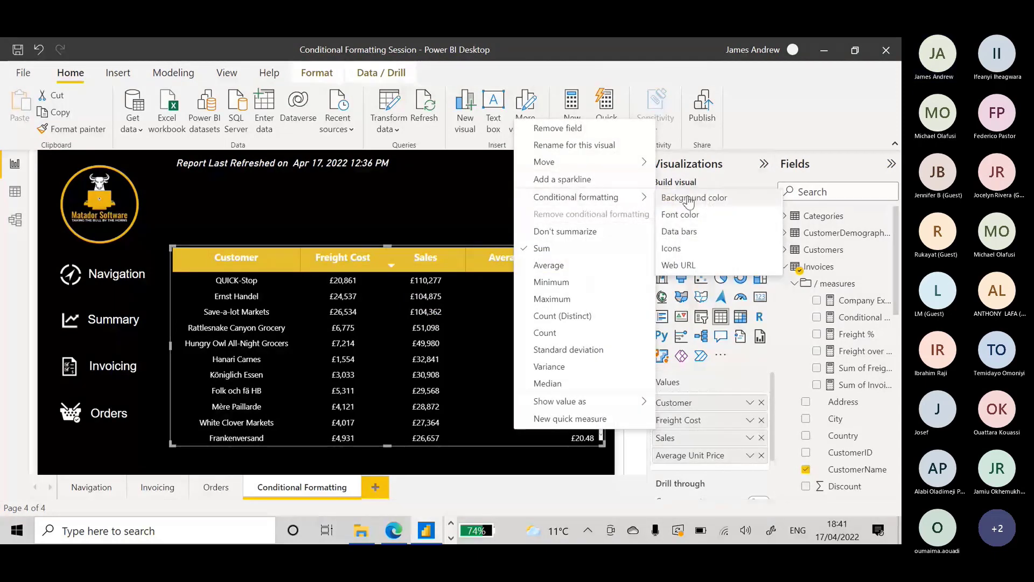
pyautogui.click(692, 203)
pyautogui.click(250, 116)
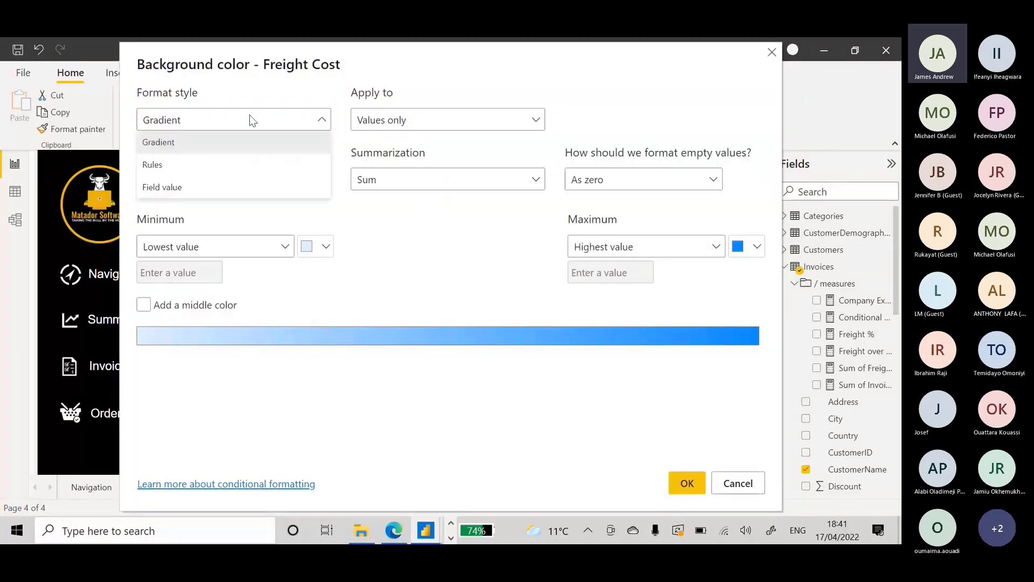
pyautogui.click(161, 187)
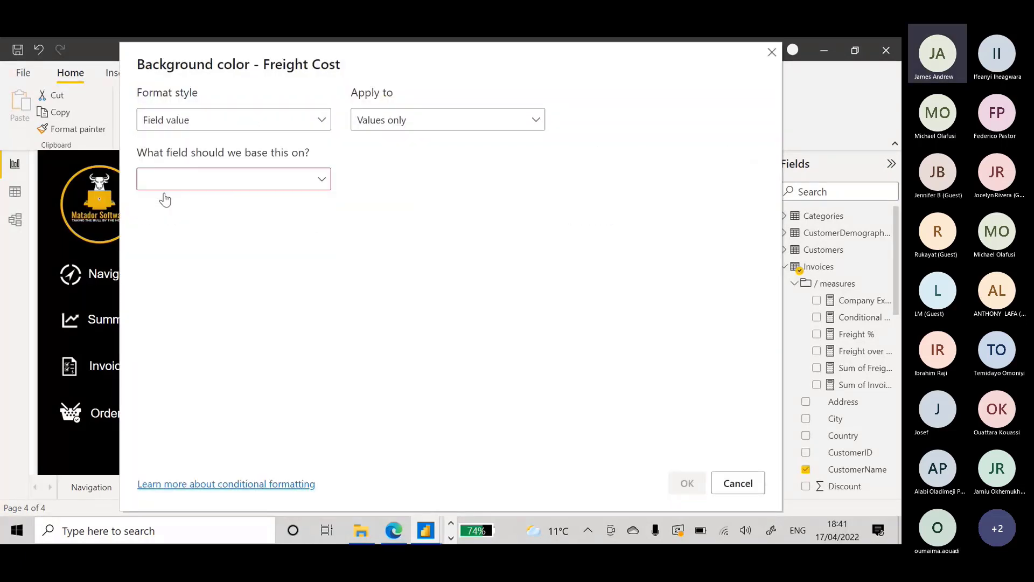
# Base the Freight Cost background color on the Freight over 20K measure from Invoices and apply it to values only.
pyautogui.click(215, 181)
pyautogui.click(147, 280)
pyautogui.scroll(-2, 188, 321)
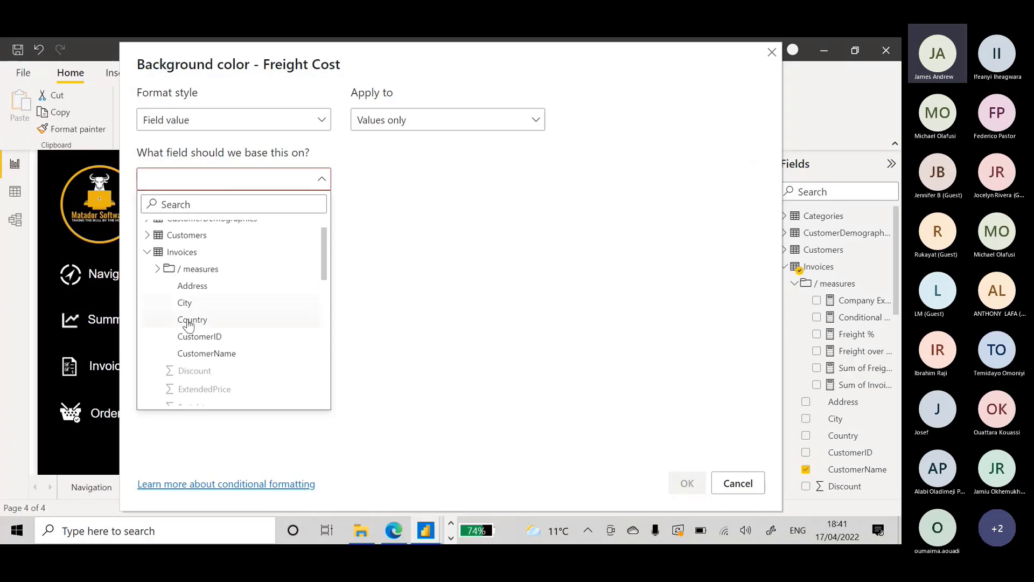
pyautogui.scroll(-3, 188, 324)
pyautogui.scroll(4, 186, 320)
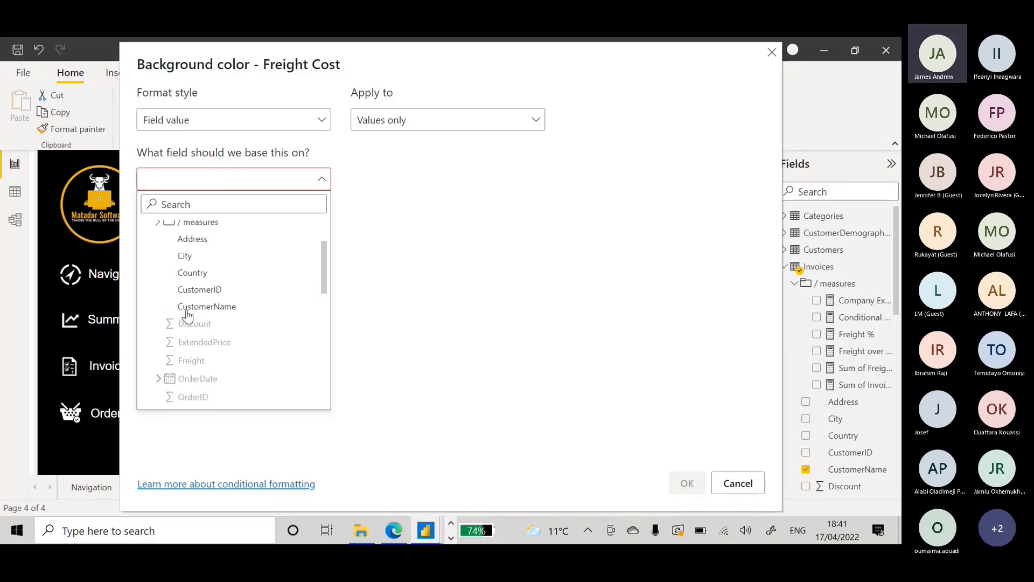
pyautogui.click(157, 268)
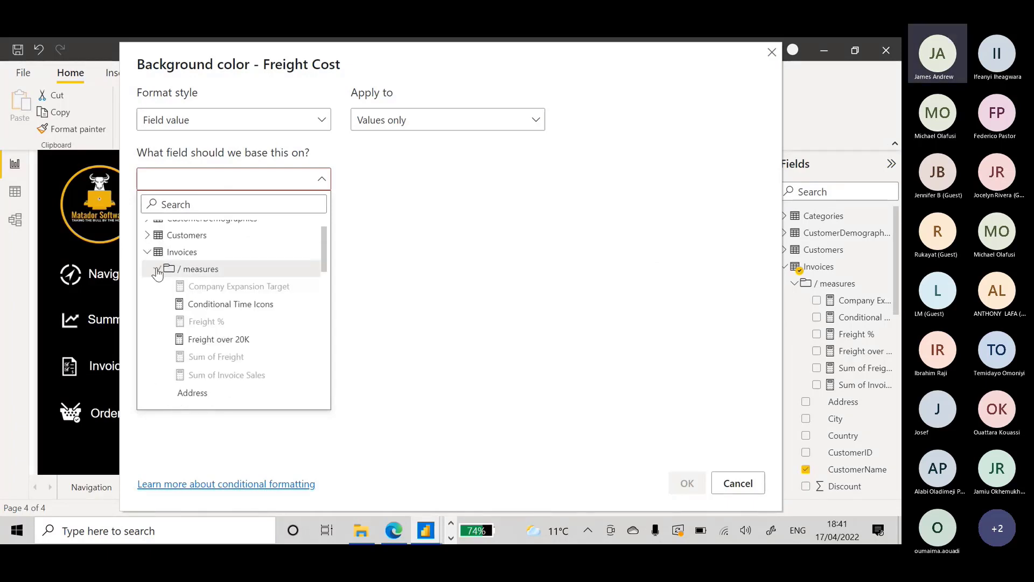
pyautogui.click(227, 339)
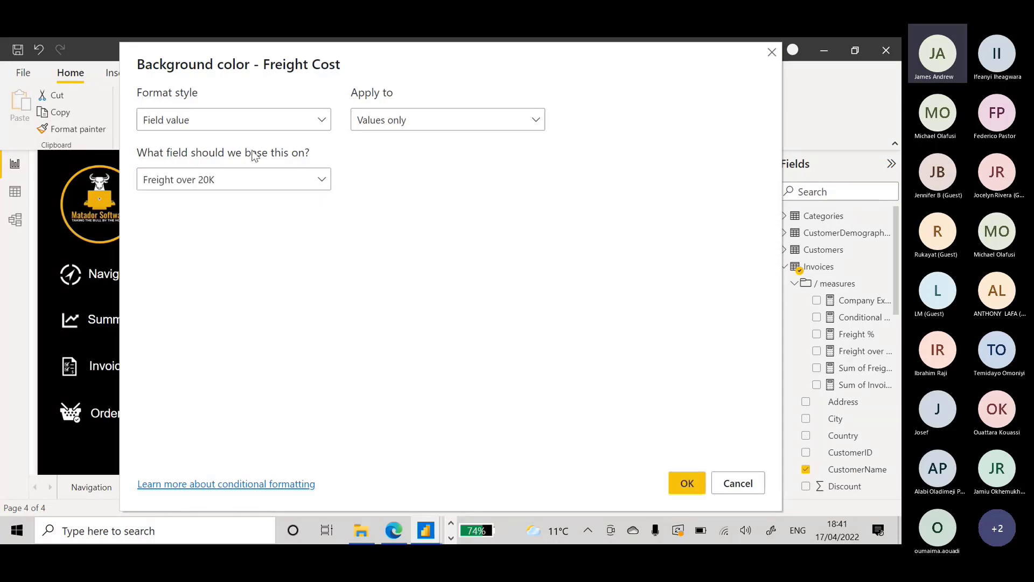
pyautogui.click(680, 490)
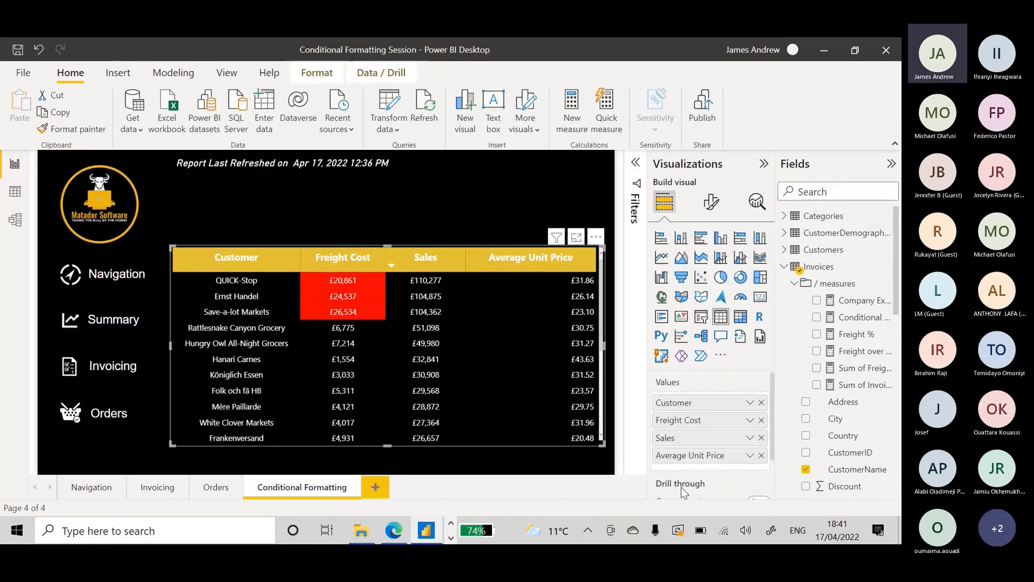
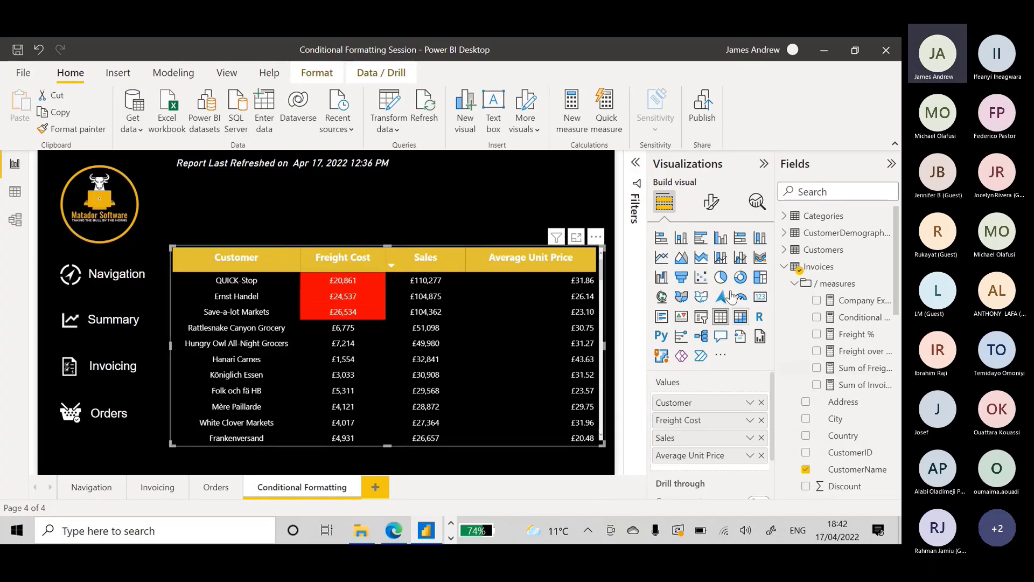
# Remove all conditional formatting from the Freight Cost column of the customer table and deselect the table.
pyautogui.scroll(-2, 813, 399)
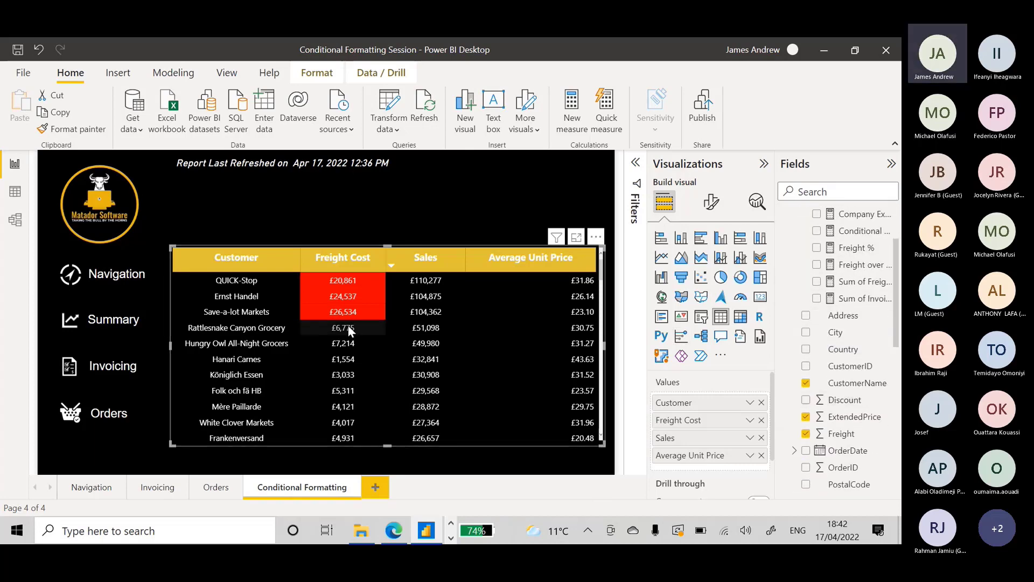
pyautogui.scroll(2, 862, 331)
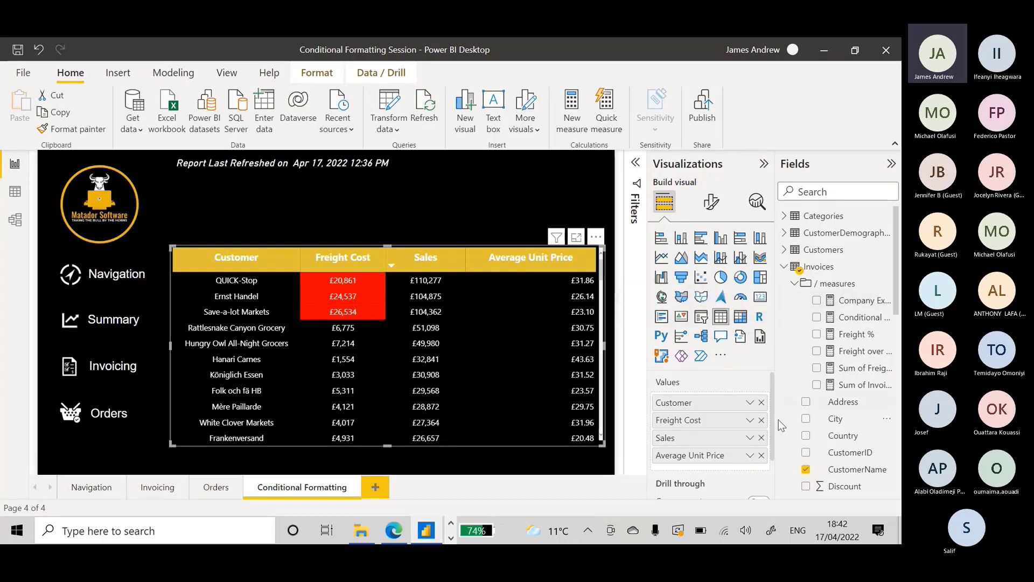
pyautogui.rightClick(723, 428)
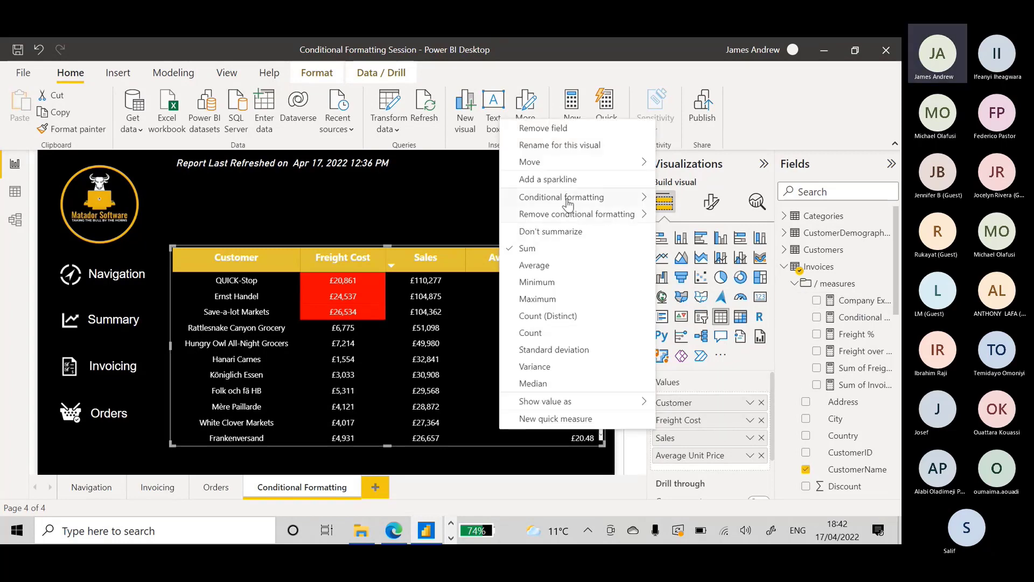
pyautogui.moveTo(563, 199)
pyautogui.moveTo(590, 214)
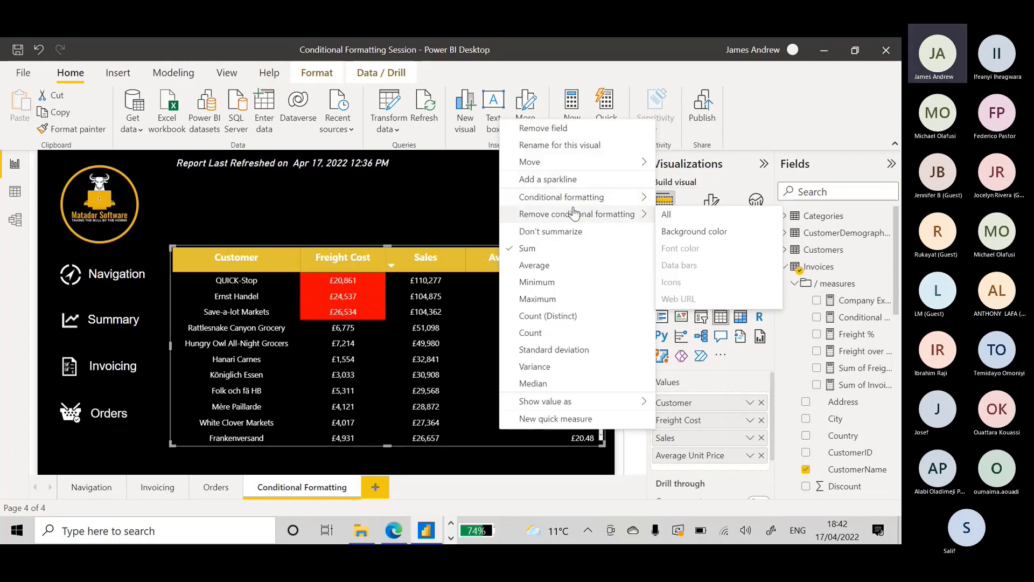
pyautogui.click(668, 222)
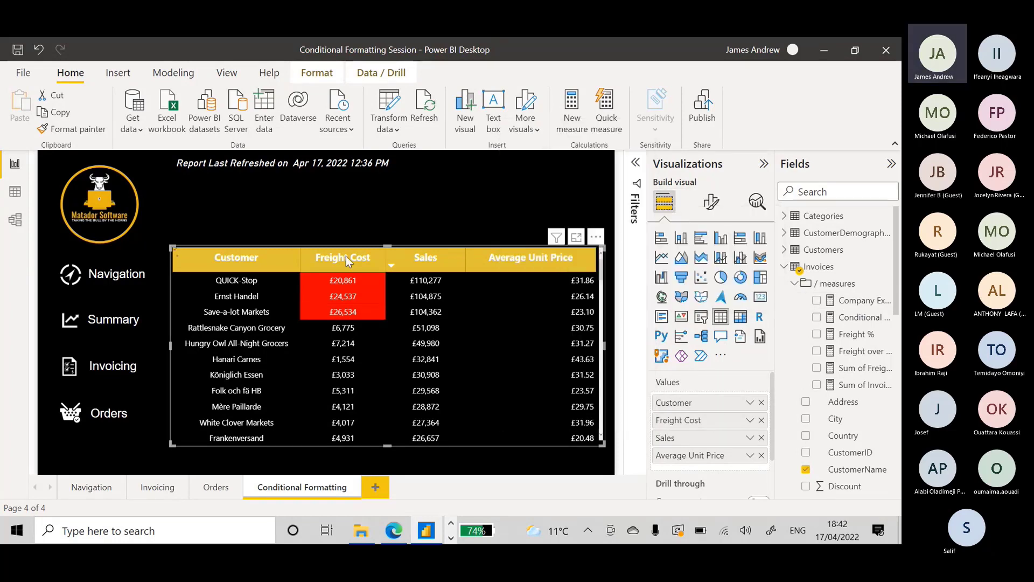
pyautogui.click(461, 201)
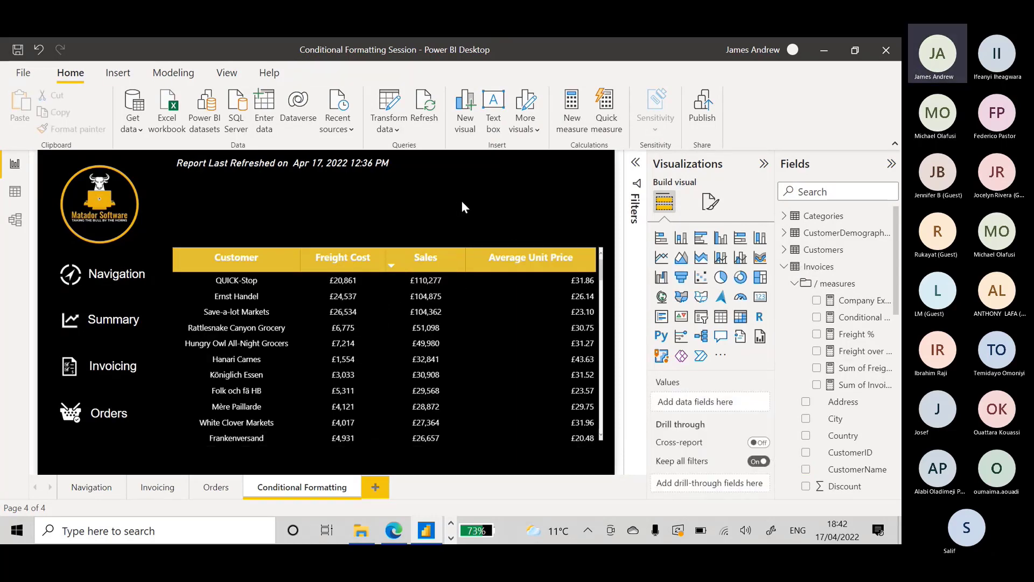
# Open the report's data for transformation in Power Query Editor and examine the ShipCountry column of the Invoices query.
pyautogui.click(397, 129)
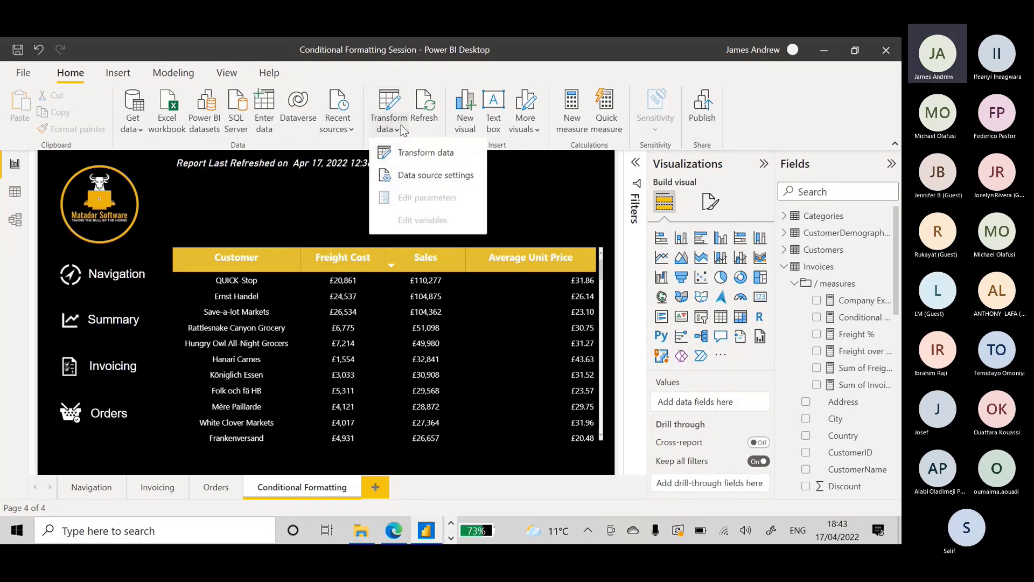
pyautogui.click(425, 161)
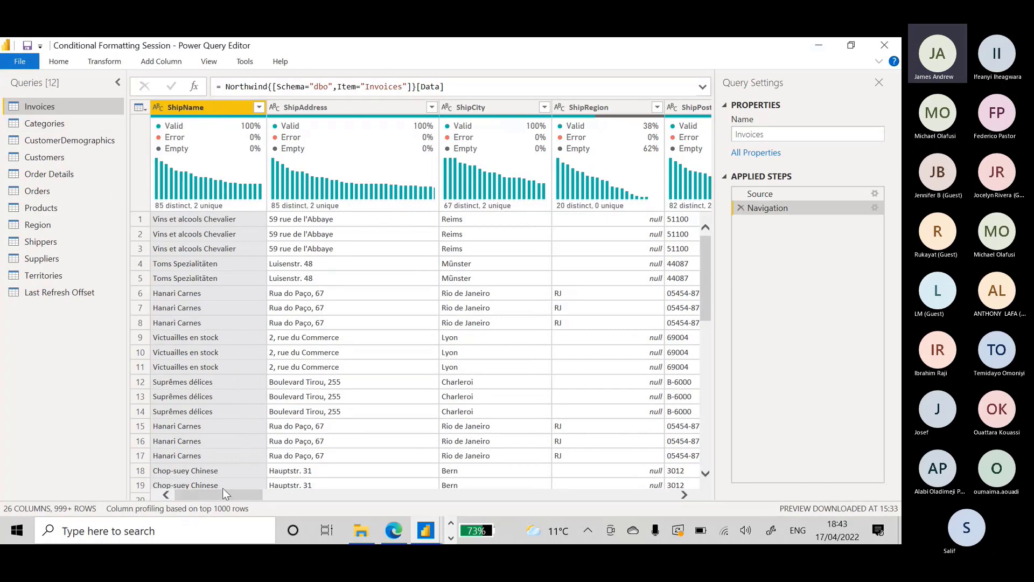
pyautogui.moveTo(223, 490); pyautogui.dragTo(292, 491)
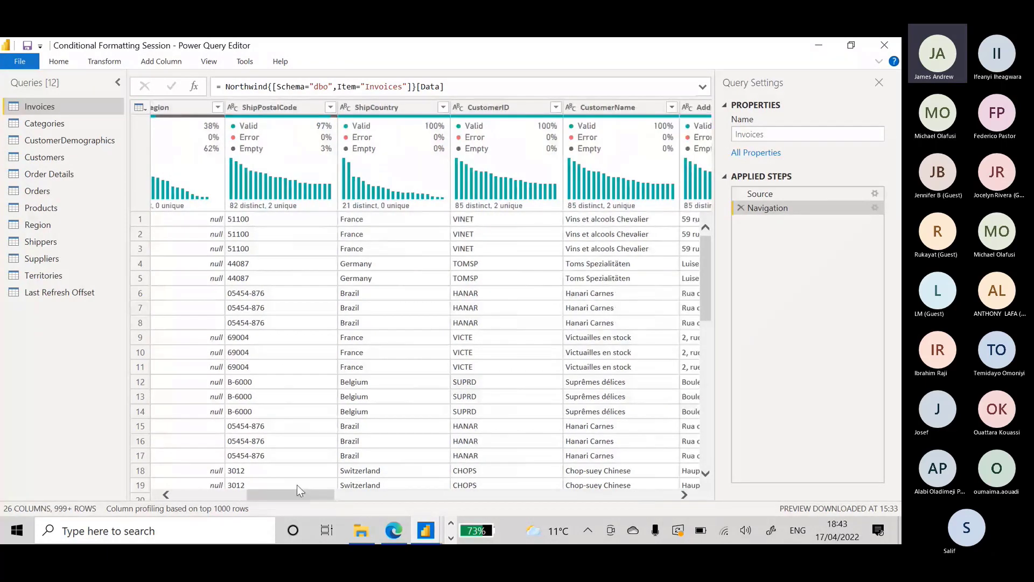
pyautogui.scroll(-1, 368, 259)
pyautogui.scroll(-1, 370, 264)
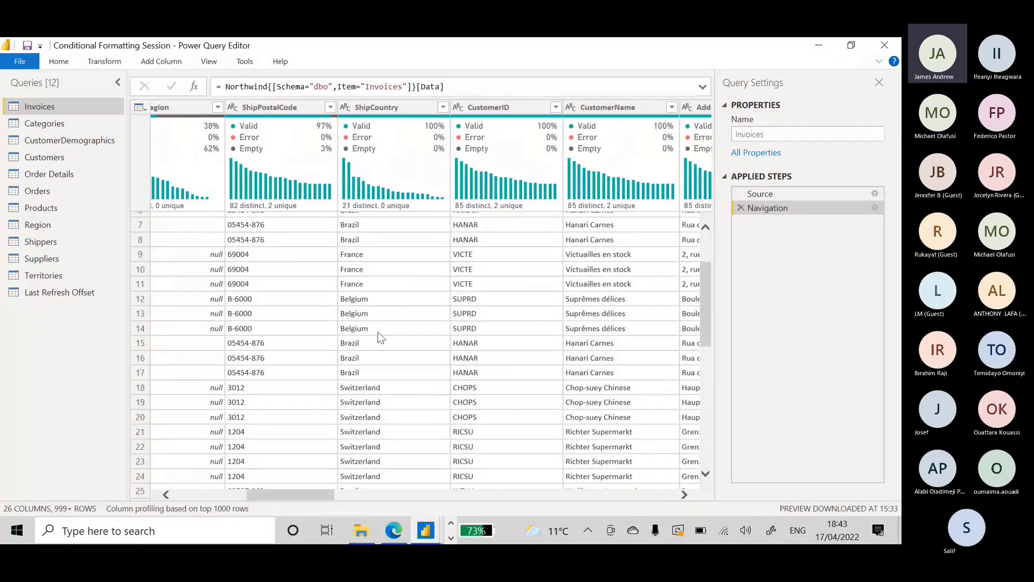
pyautogui.scroll(2, 365, 304)
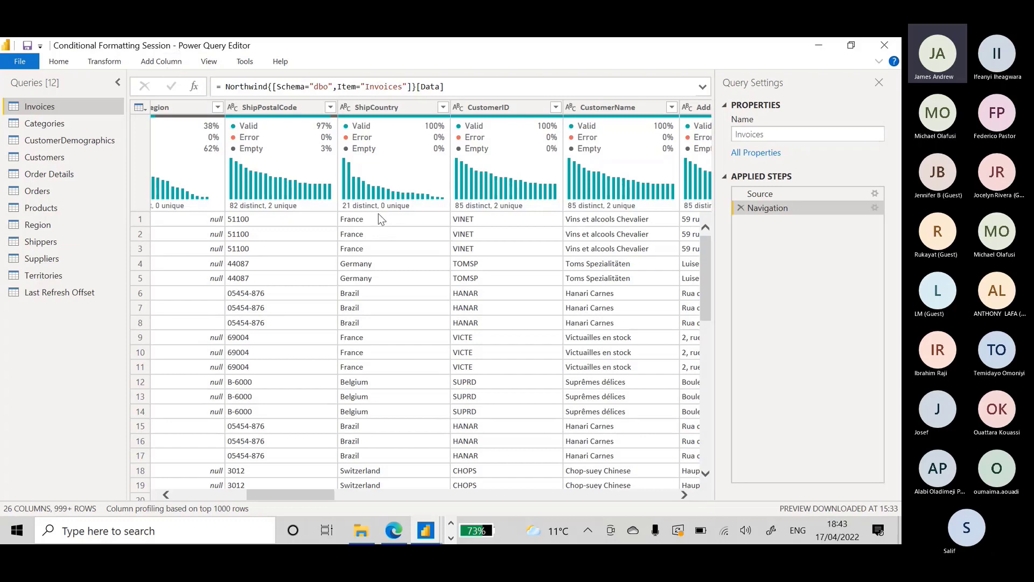
# Start a new conditional column in the Invoices query and name it Import Charges.
pyautogui.click(162, 61)
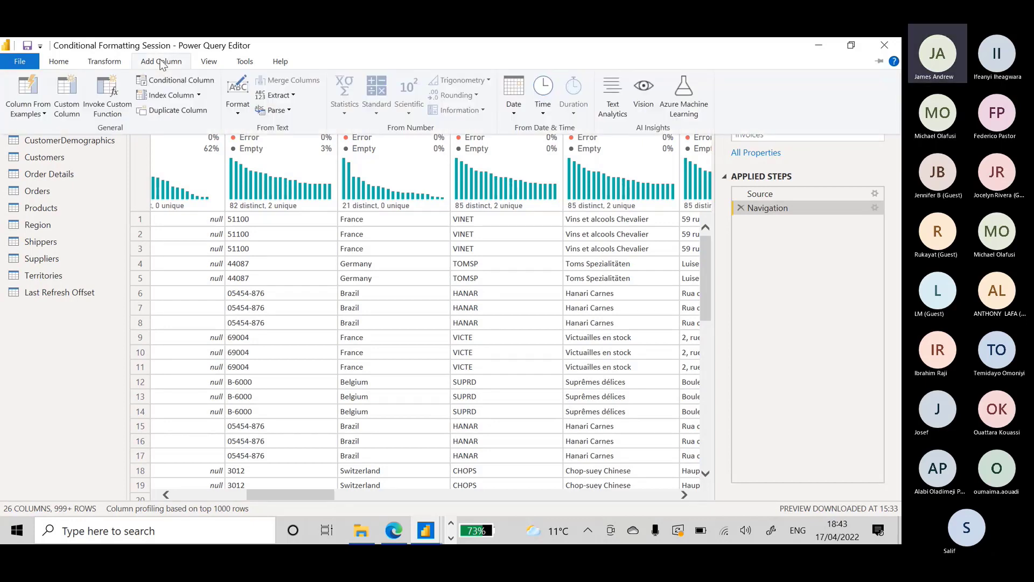
pyautogui.click(182, 82)
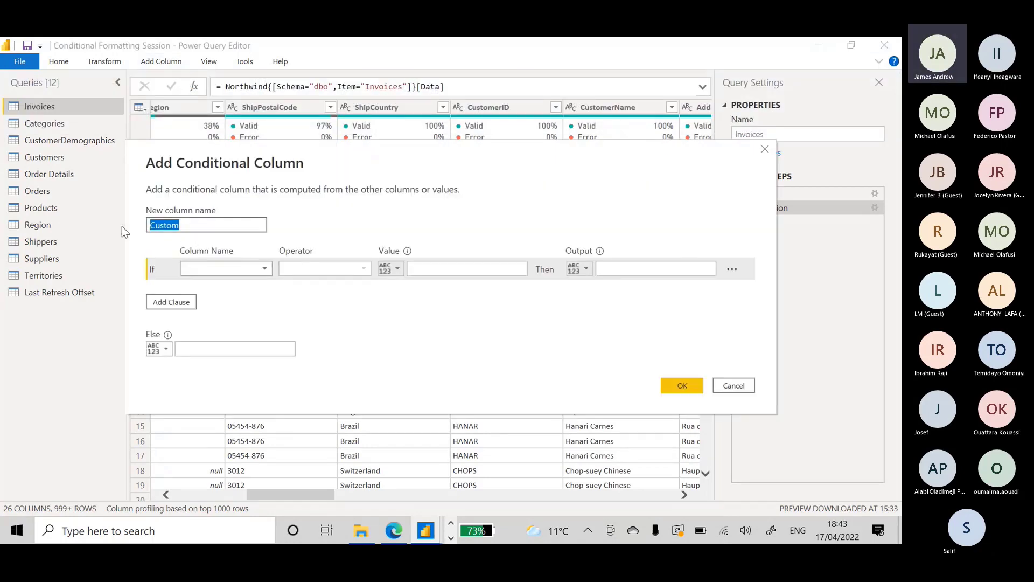
pyautogui.write('Import ')
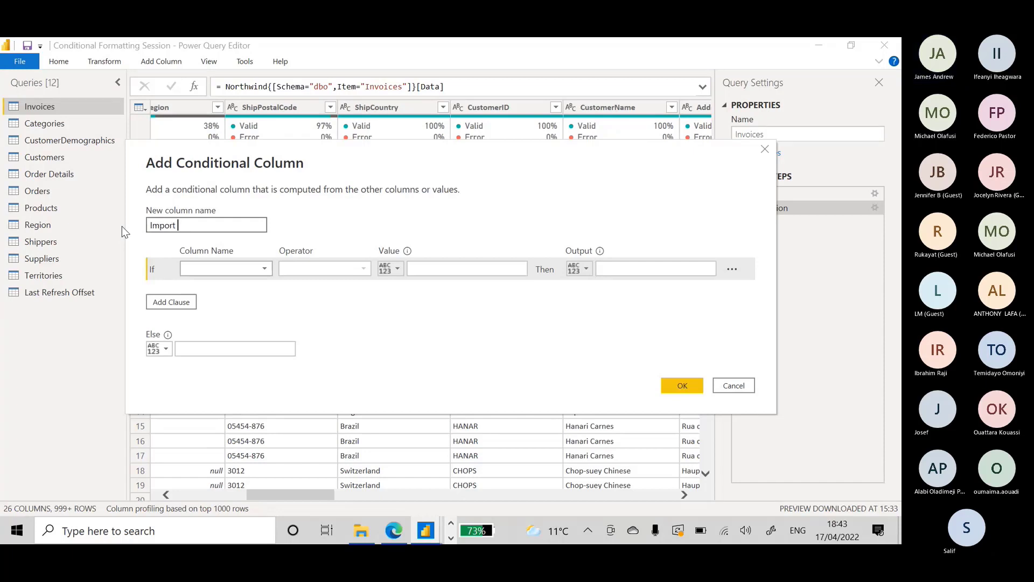
pyautogui.write('Charges')
# Define the first condition so that ShipCountry equals Germany outputs Premium Import.
pyautogui.click(260, 270)
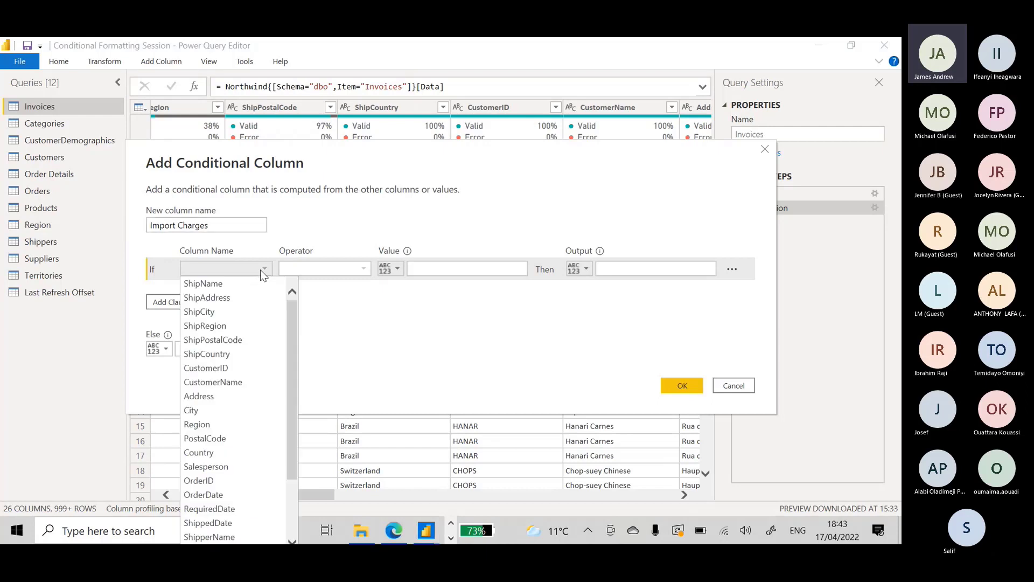
pyautogui.click(238, 354)
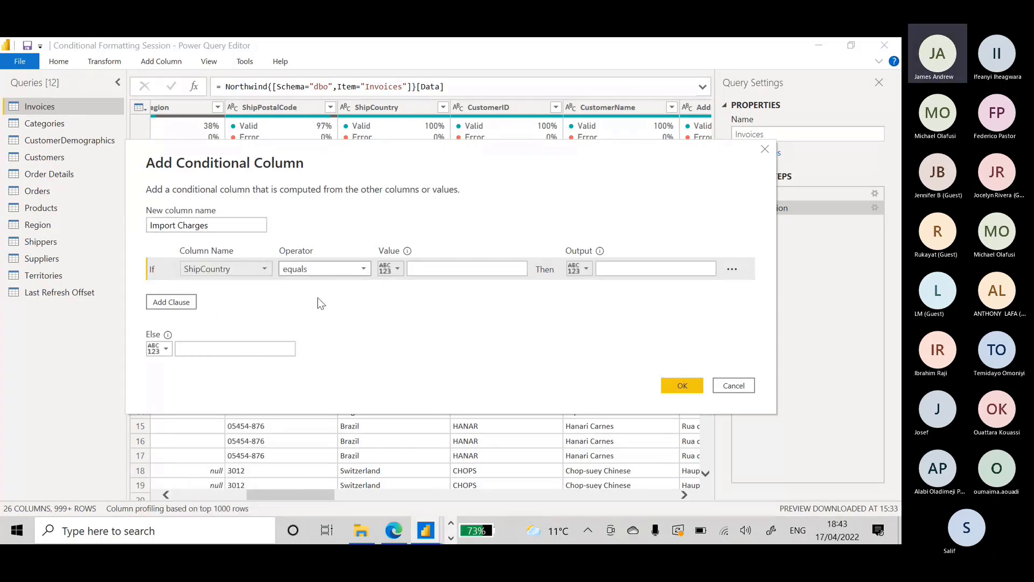
pyautogui.click(460, 268)
pyautogui.write('Ge')
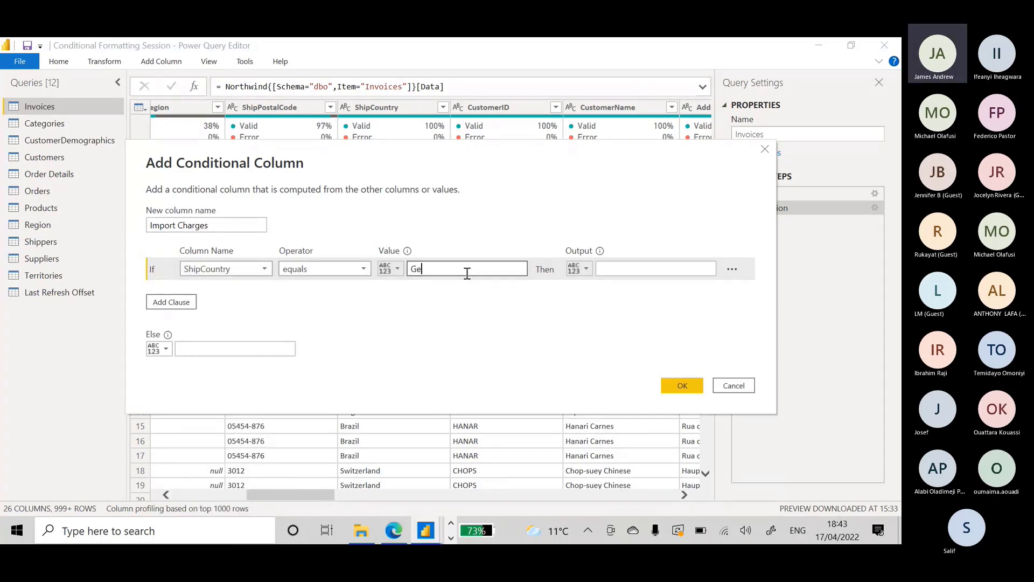
pyautogui.write('rmany')
pyautogui.click(626, 269)
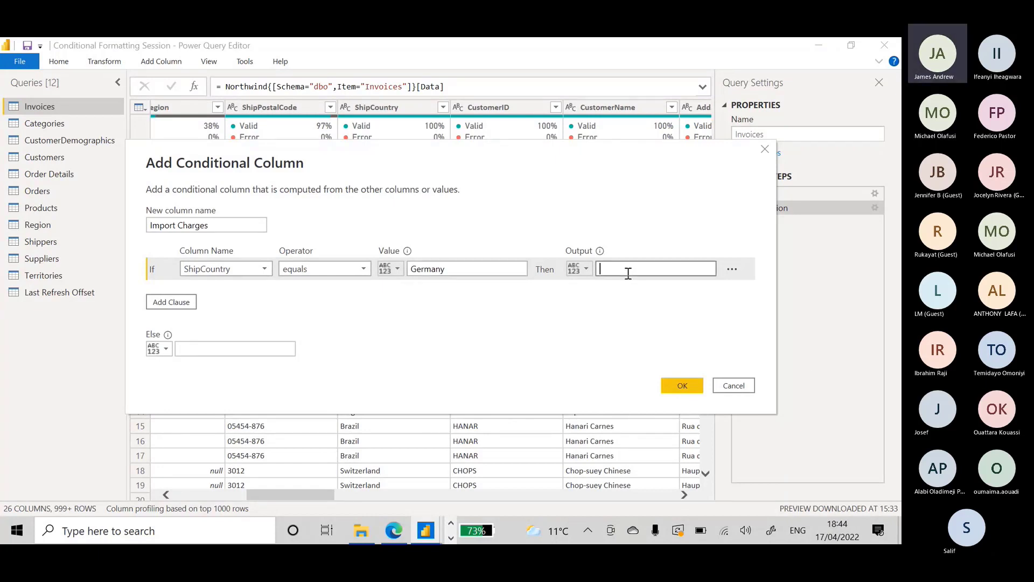
pyautogui.write('Premiu')
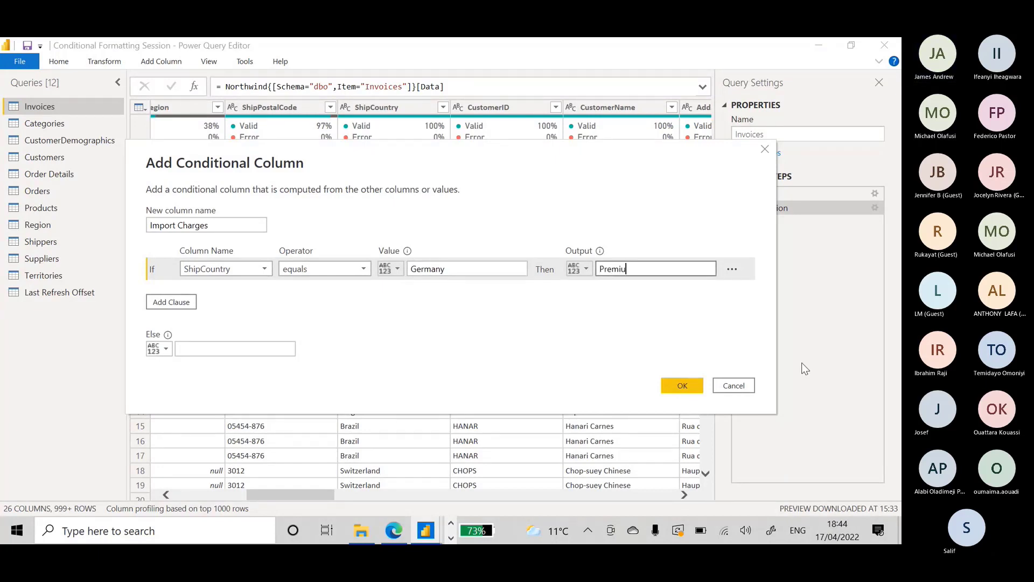
pyautogui.write('m Import')
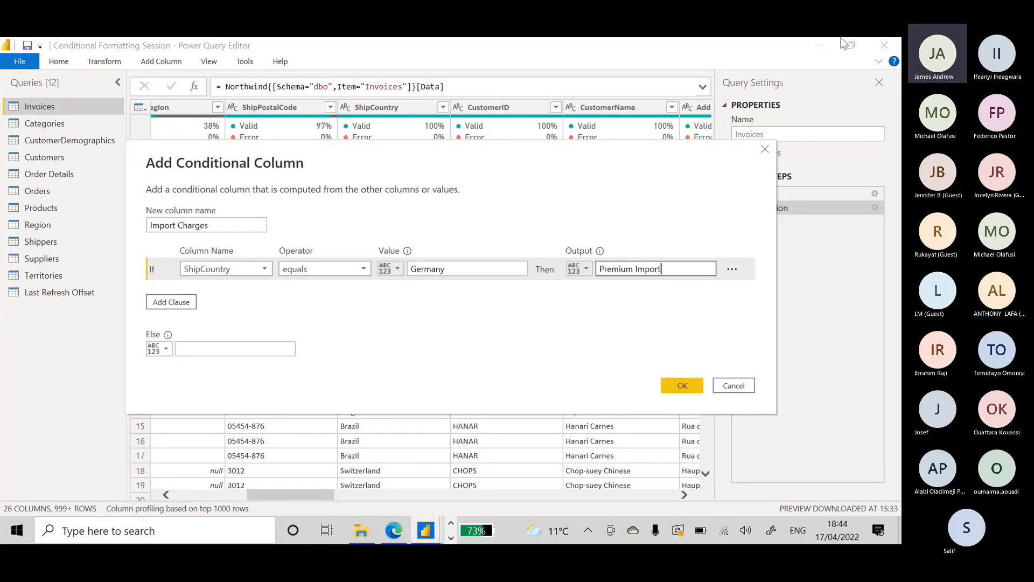
# Add a second clause so that ShipCountry equals France outputs Premium Import.
pyautogui.click(166, 307)
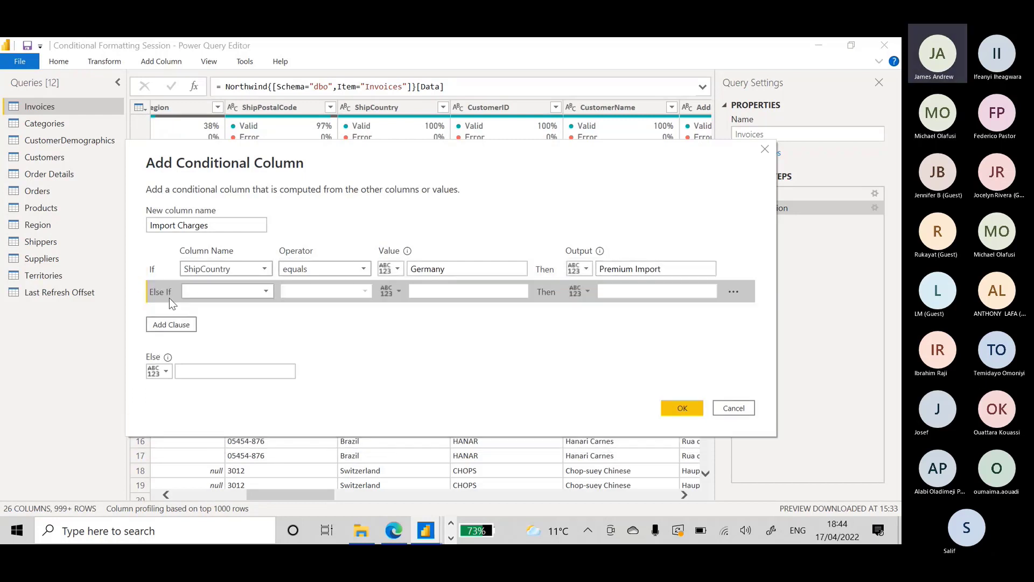
pyautogui.click(253, 292)
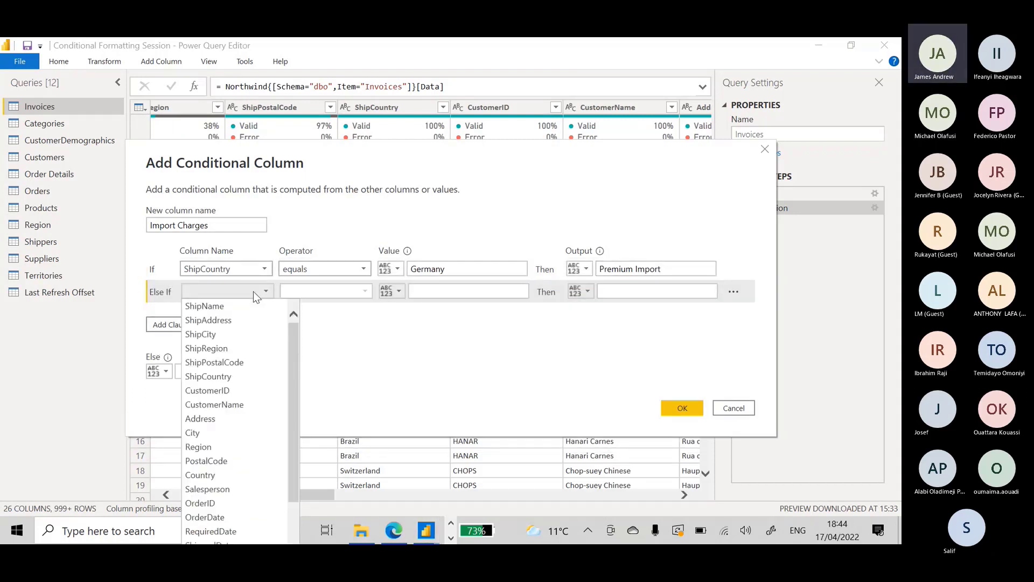
pyautogui.click(222, 376)
pyautogui.click(435, 291)
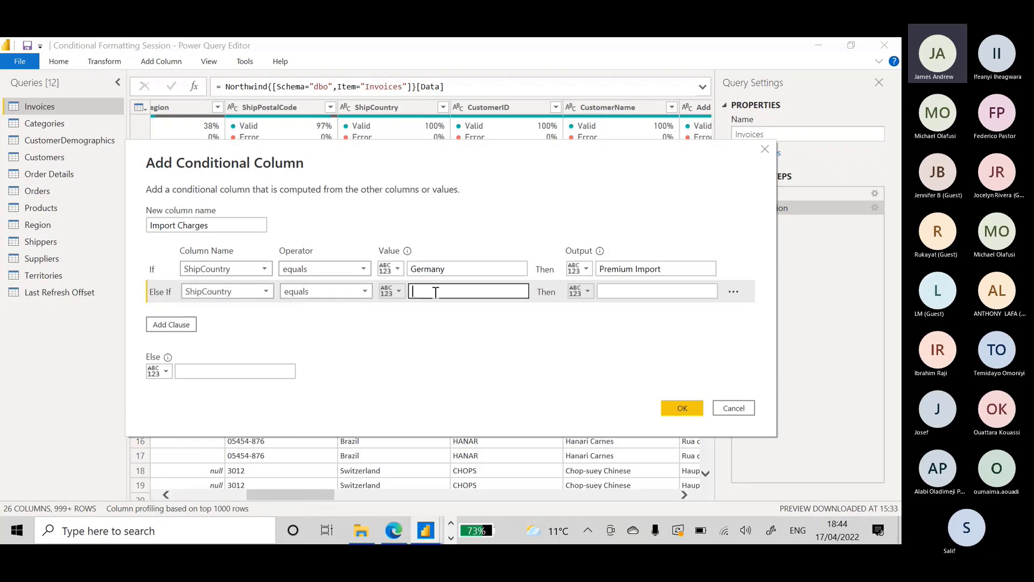
pyautogui.write('F')
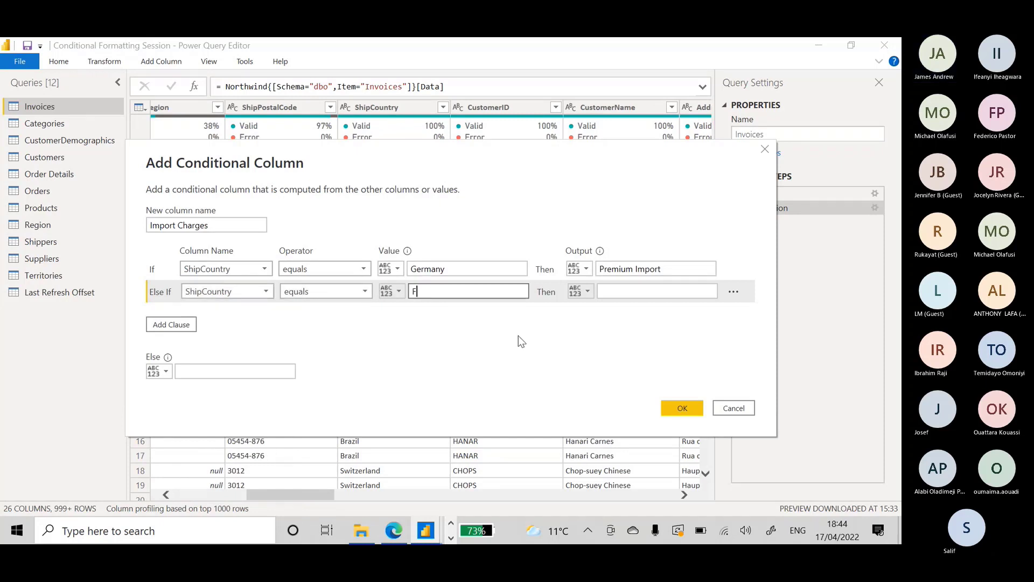
pyautogui.write('rance')
pyautogui.click(628, 296)
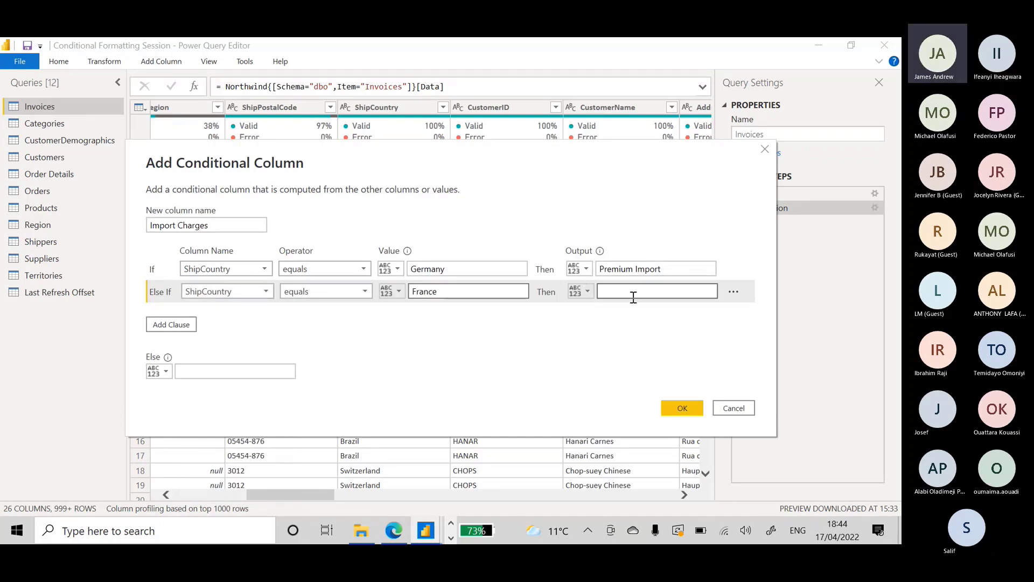
pyautogui.write('Pre')
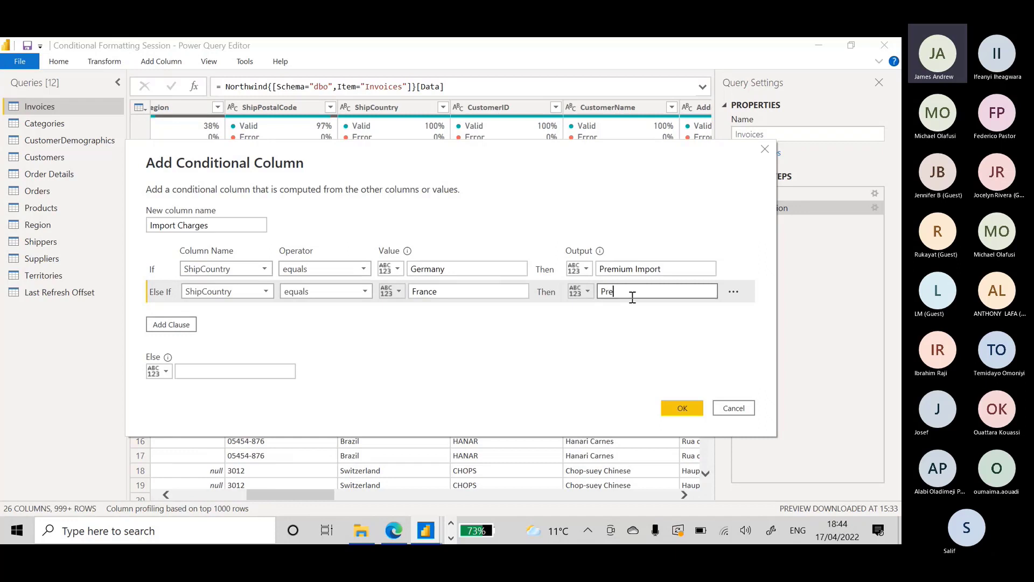
pyautogui.write('mium Import')
# Add a third clause so that ShipCountry equals Switzerland outputs "Cheap Import, get more Customers here".
pyautogui.click(163, 324)
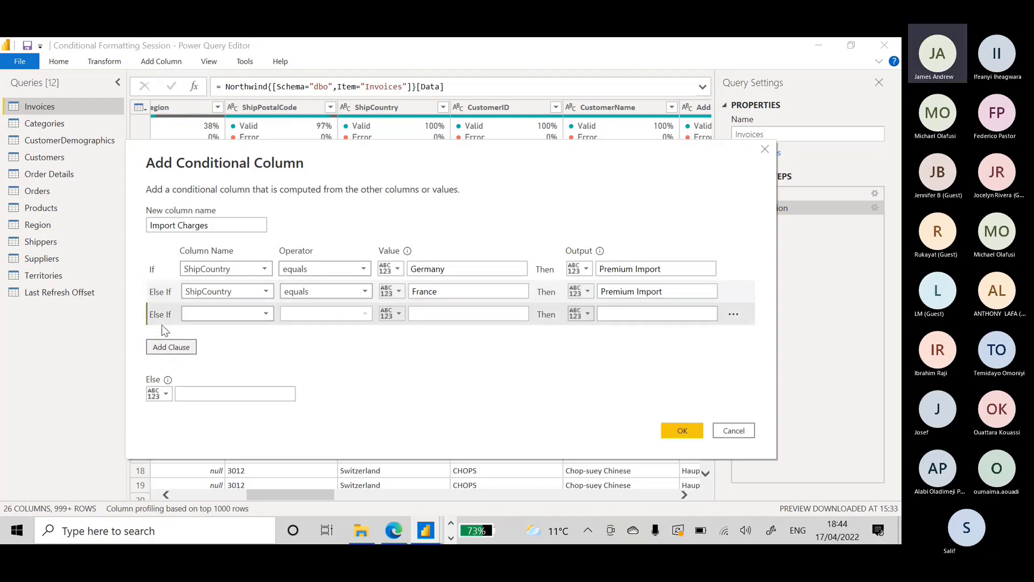
pyautogui.click(259, 316)
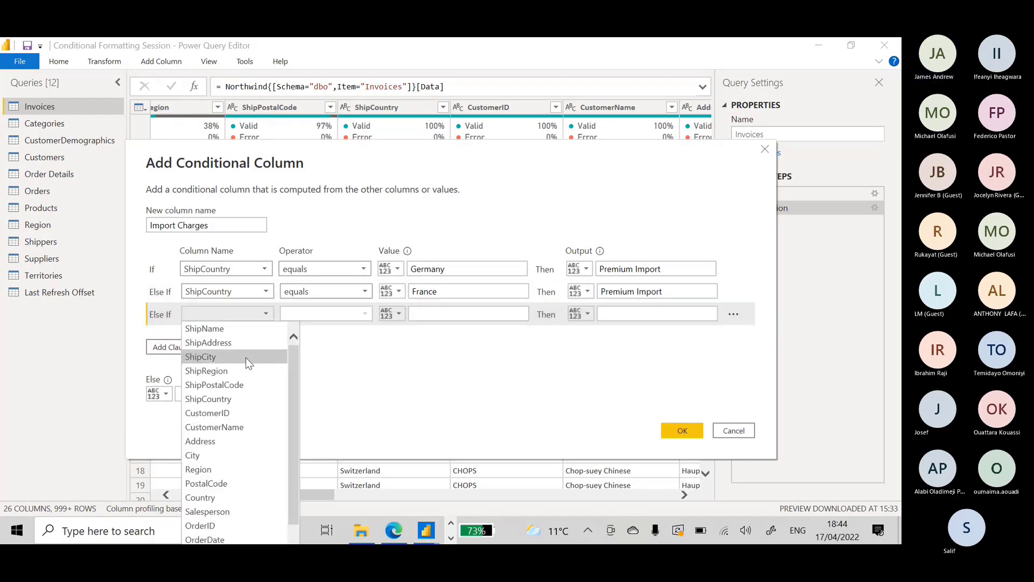
pyautogui.click(226, 399)
pyautogui.click(453, 312)
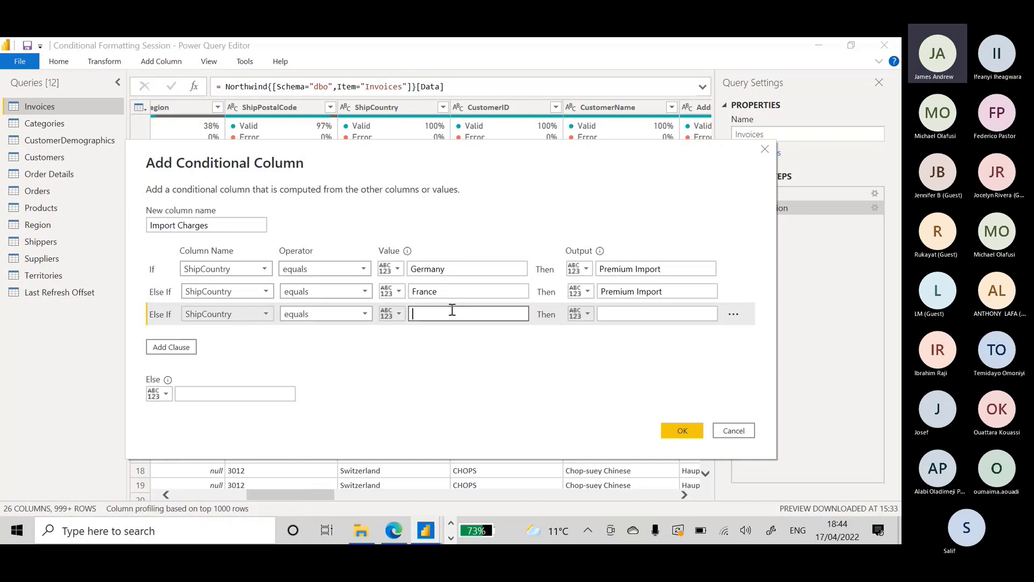
pyautogui.write('Switzerland')
pyautogui.click(638, 315)
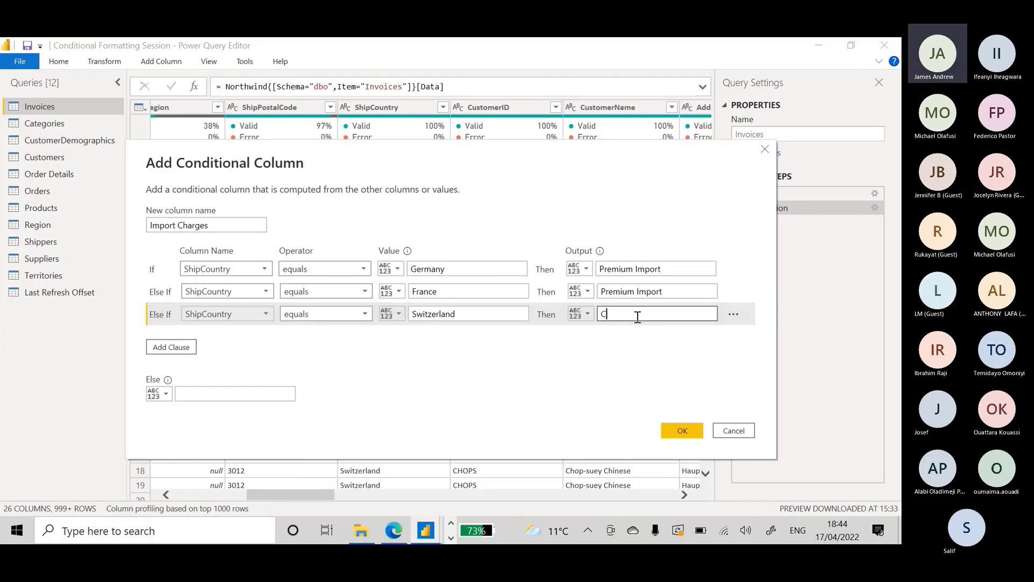
pyautogui.write('Cheap Impo')
pyautogui.write('rt')
pyautogui.write(', get more Custome')
pyautogui.write('rs here')
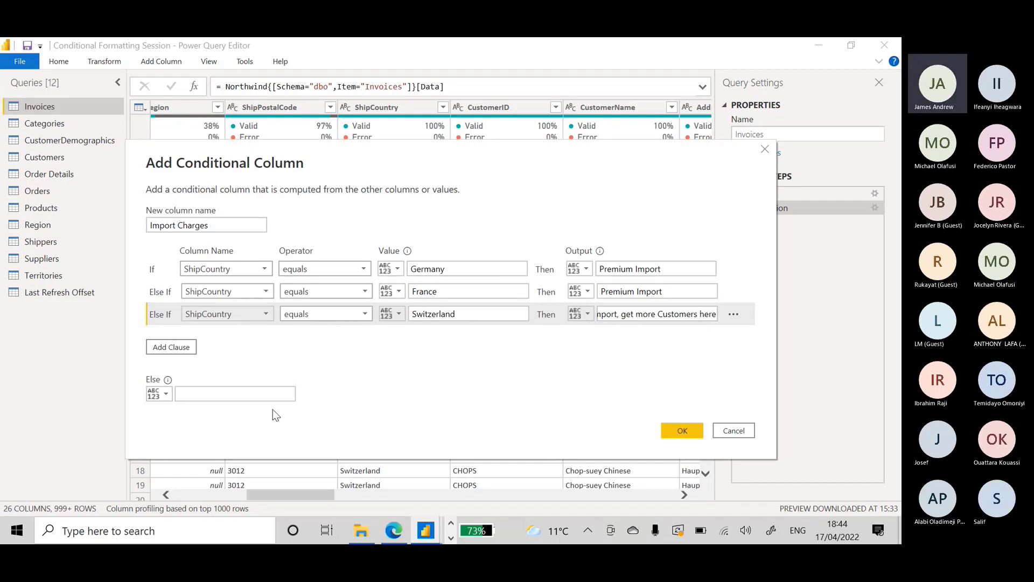
# Set the Else output to Regular Import, create the conditional column and review its values.
pyautogui.click(237, 395)
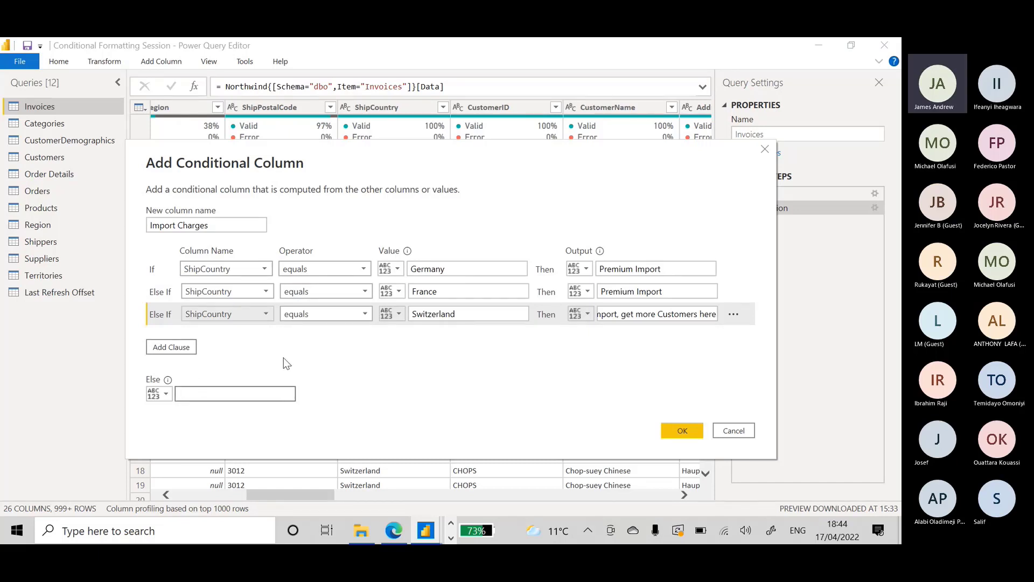
pyautogui.write('Regular Import')
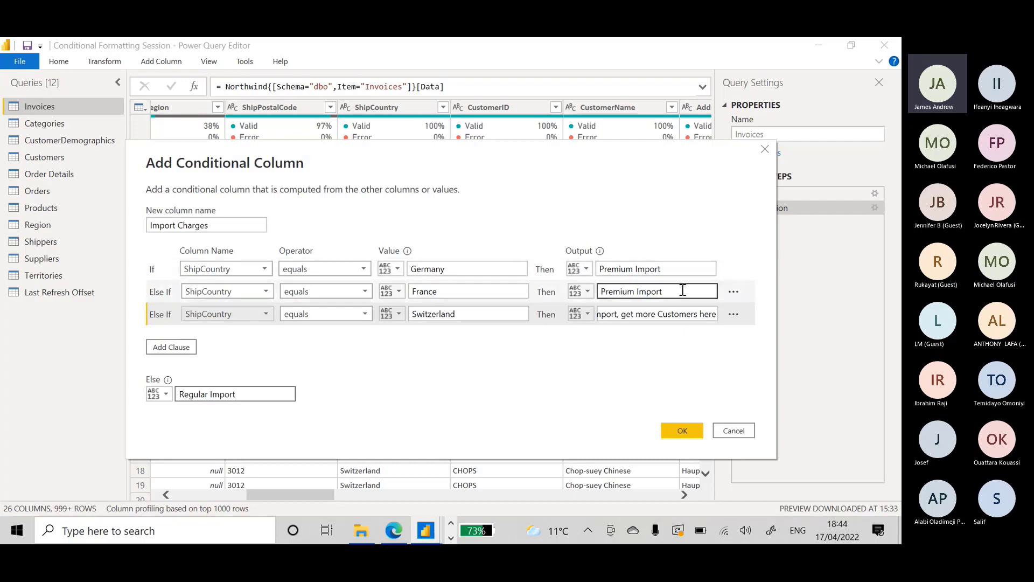
pyautogui.click(690, 429)
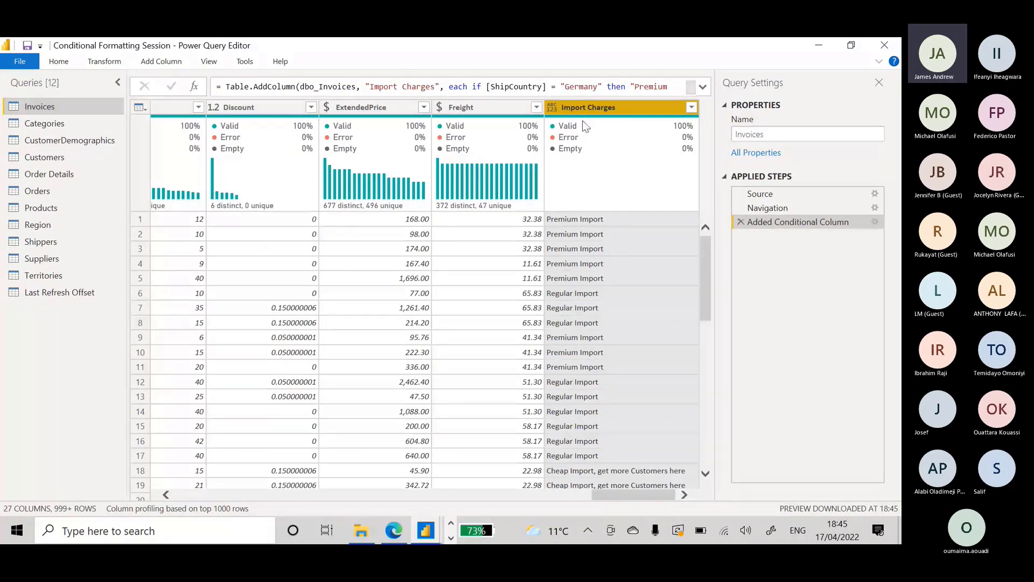
pyautogui.scroll(-5, 603, 256)
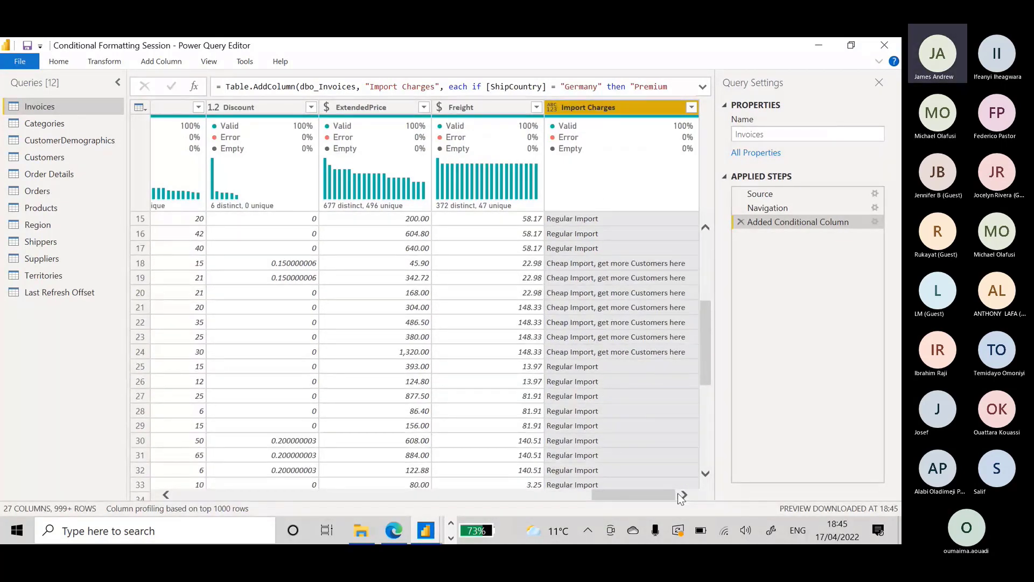
# Leave the Power Query Editor for the report, collapse the Invoices table and view the Navigation page before returning to the Conditional Formatting page.
pyautogui.moveTo(677, 493); pyautogui.dragTo(160, 489)
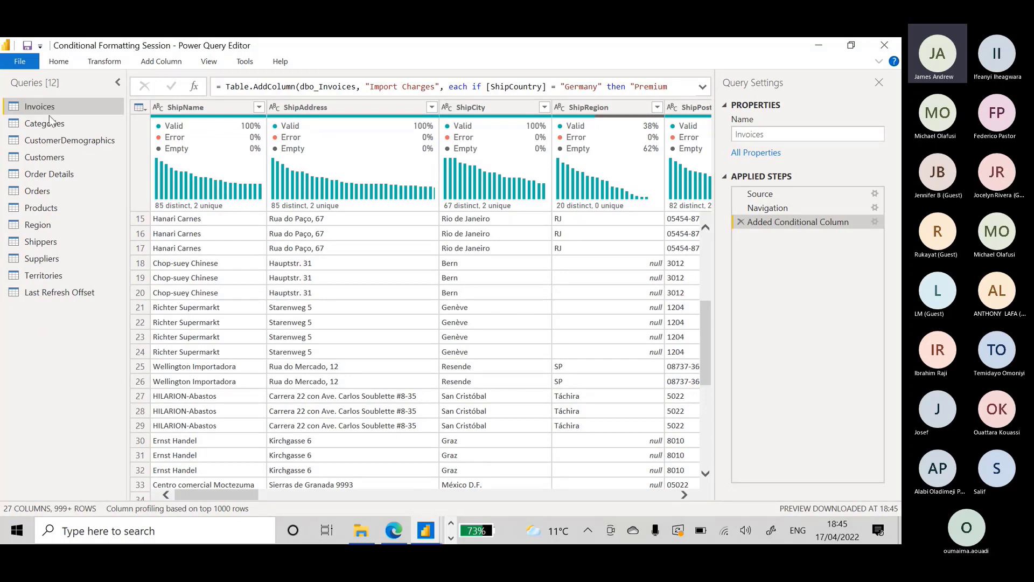
pyautogui.click(59, 61)
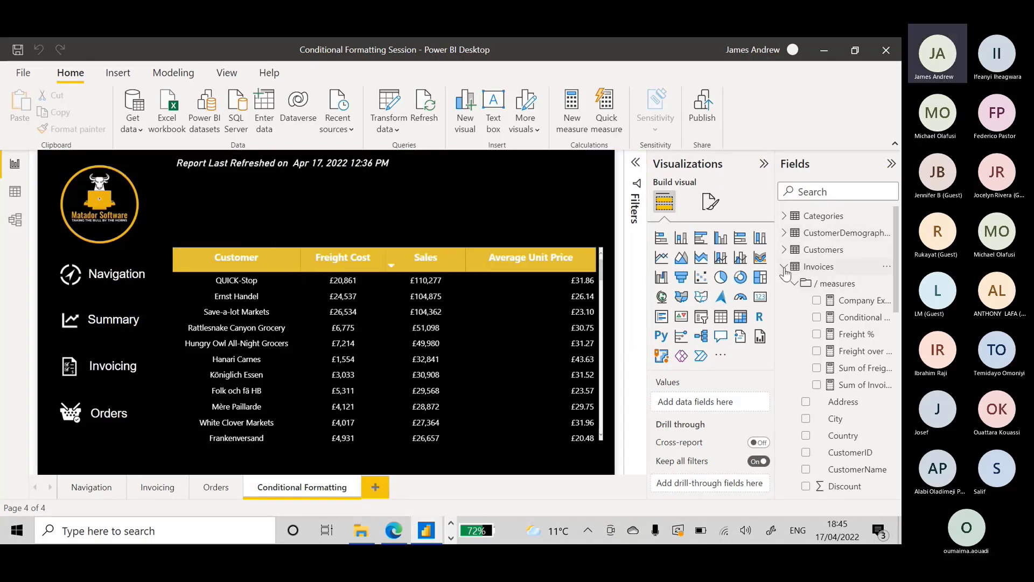
pyautogui.click(785, 269)
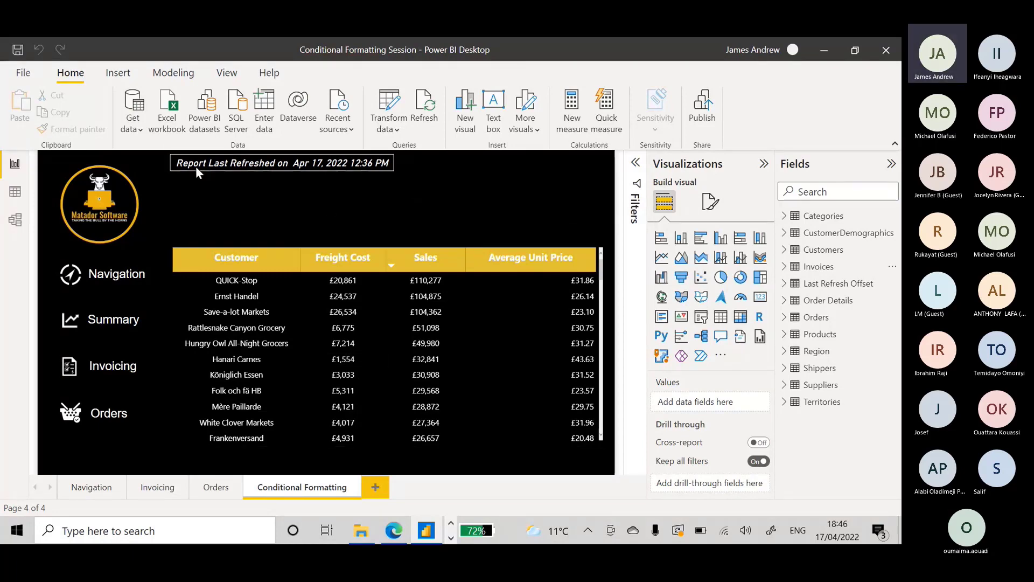
pyautogui.click(96, 487)
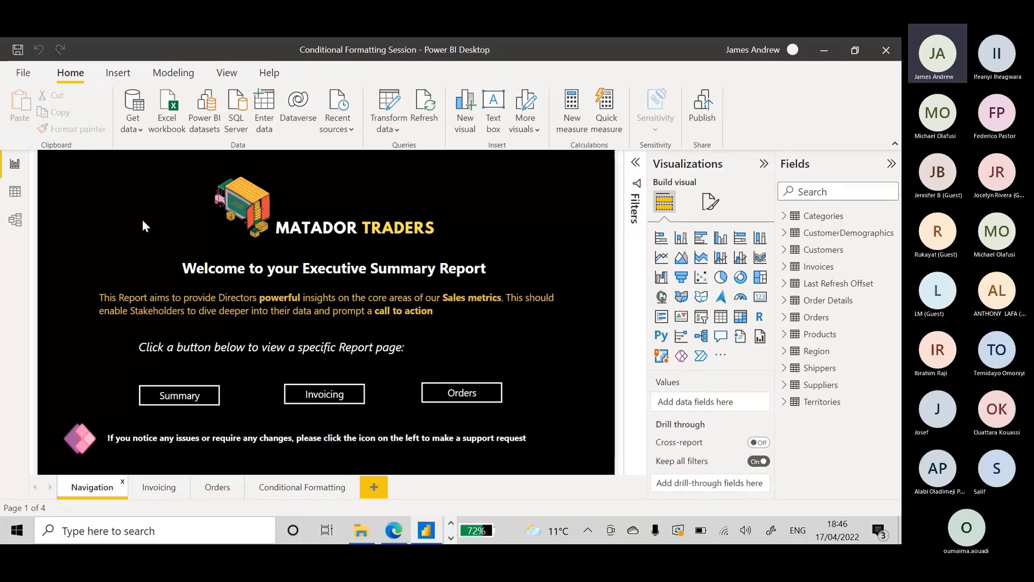
pyautogui.click(299, 487)
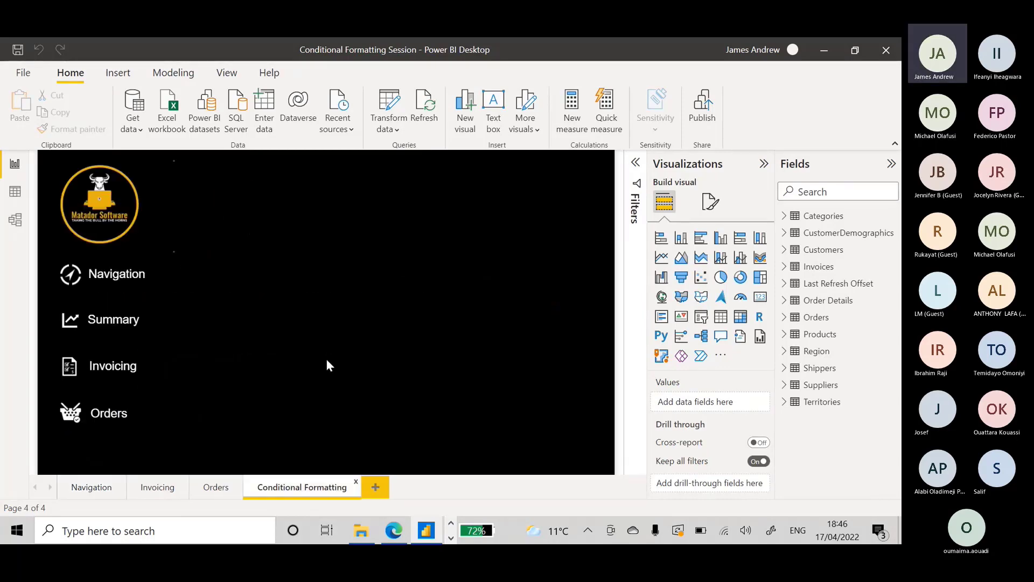
# Switch to Edge and look up the decimal code of Black Sun With Rays on the W3Schools UTF-8 Miscellaneous Symbols page.
pyautogui.click(389, 532)
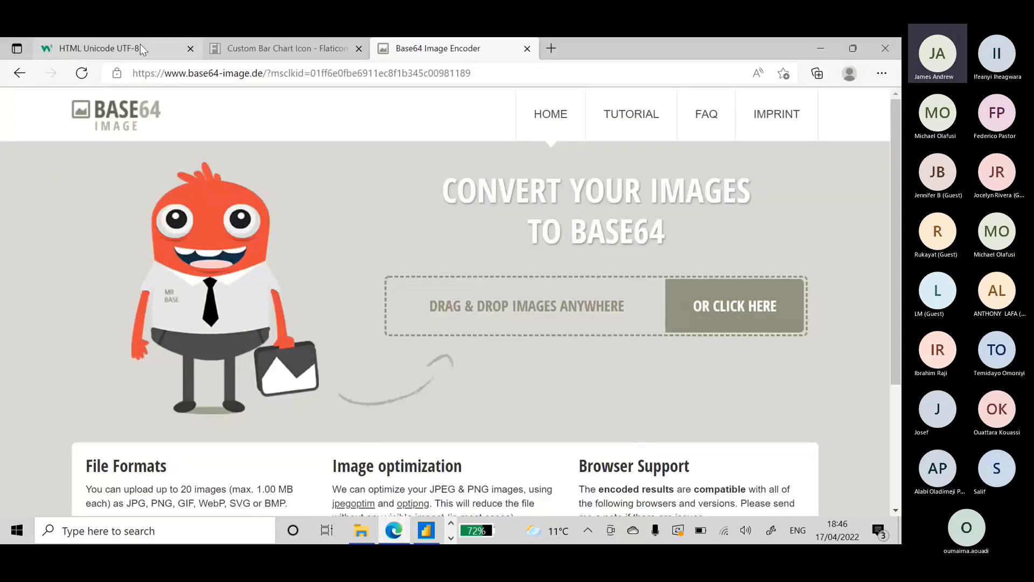
pyautogui.click(147, 49)
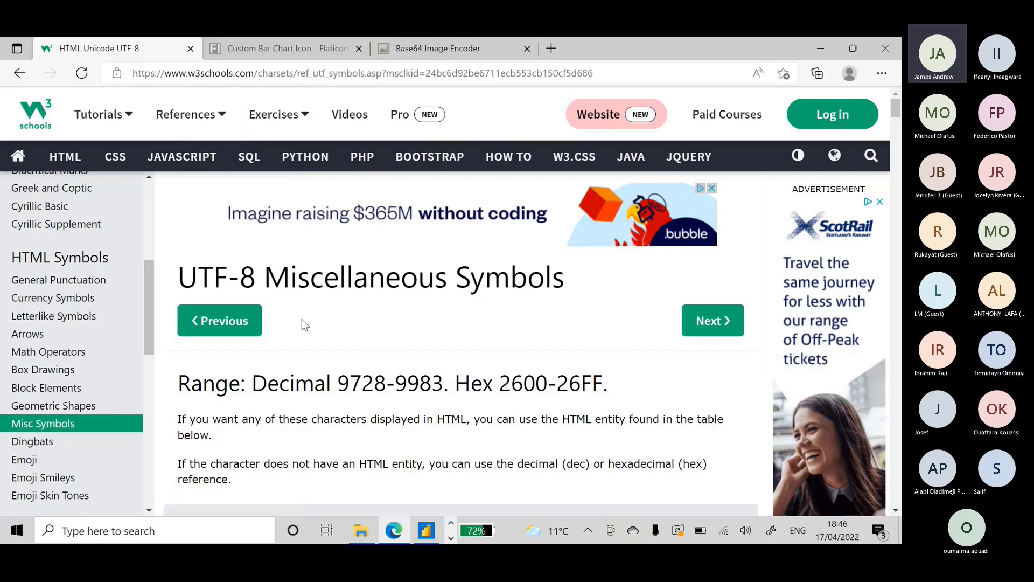
pyautogui.scroll(-1, 314, 356)
pyautogui.scroll(-3, 330, 367)
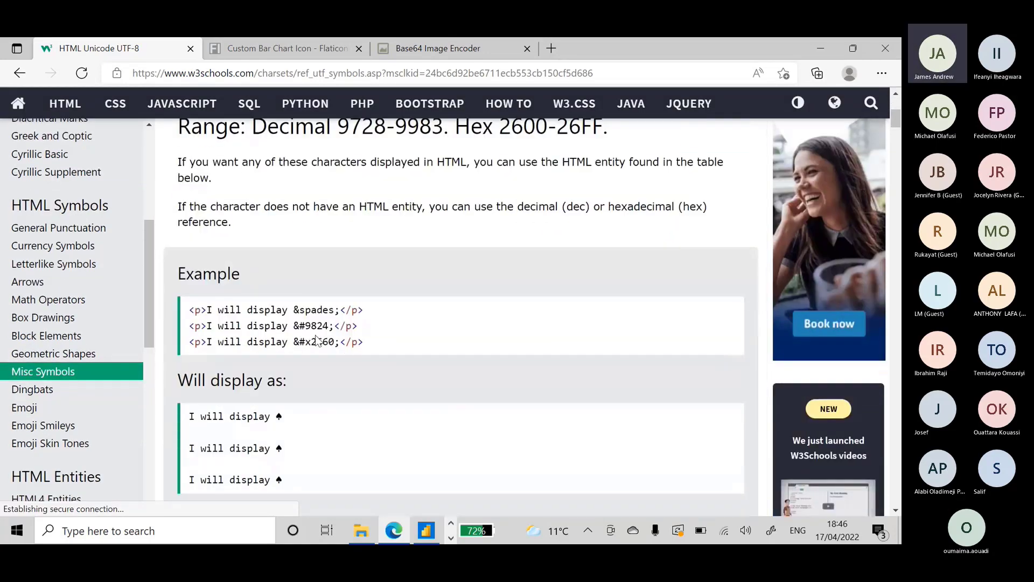
pyautogui.scroll(-5, 239, 261)
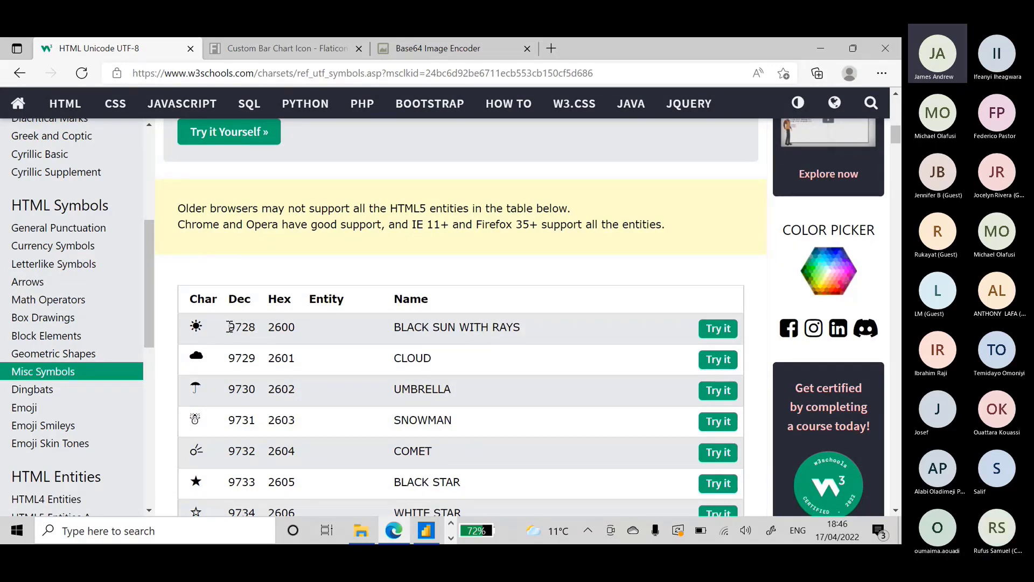
pyautogui.moveTo(226, 327); pyautogui.dragTo(258, 331)
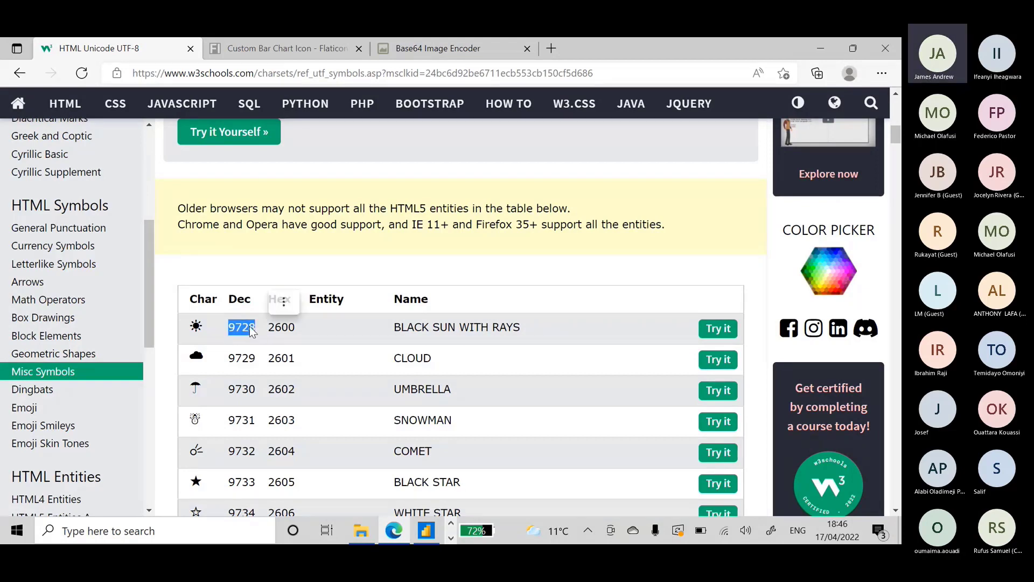
pyautogui.click(198, 330)
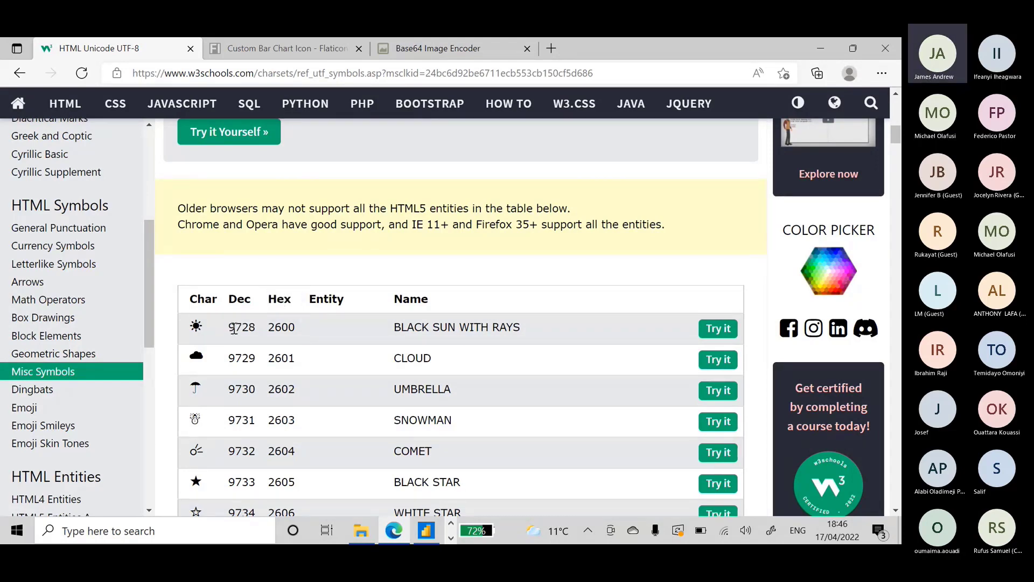
pyautogui.moveTo(233, 328); pyautogui.dragTo(252, 334)
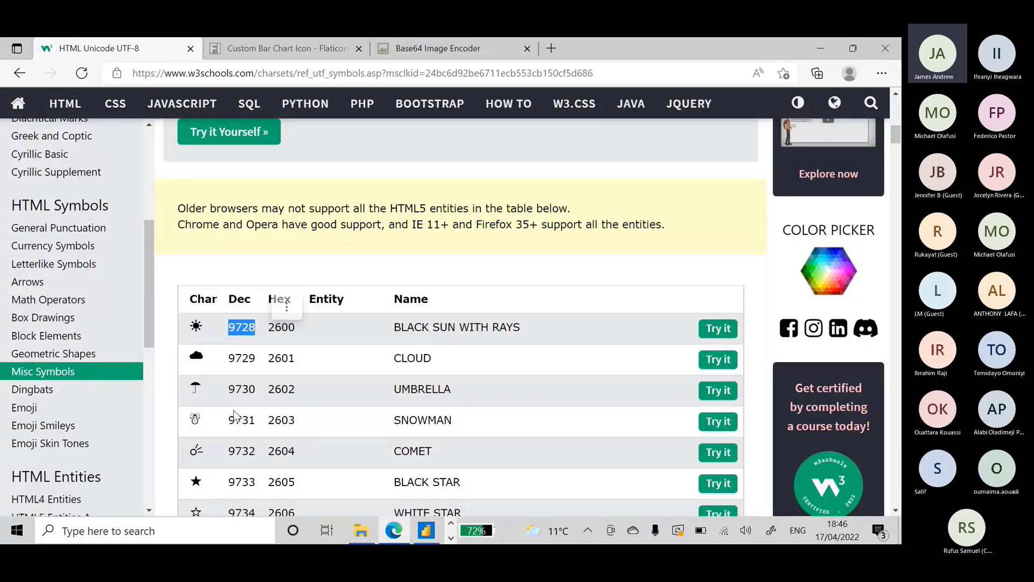
# Locate the Black Star character and its decimal code in the same symbol table.
pyautogui.scroll(-1, 238, 416)
pyautogui.click(192, 419)
pyautogui.moveTo(192, 419); pyautogui.dragTo(202, 425)
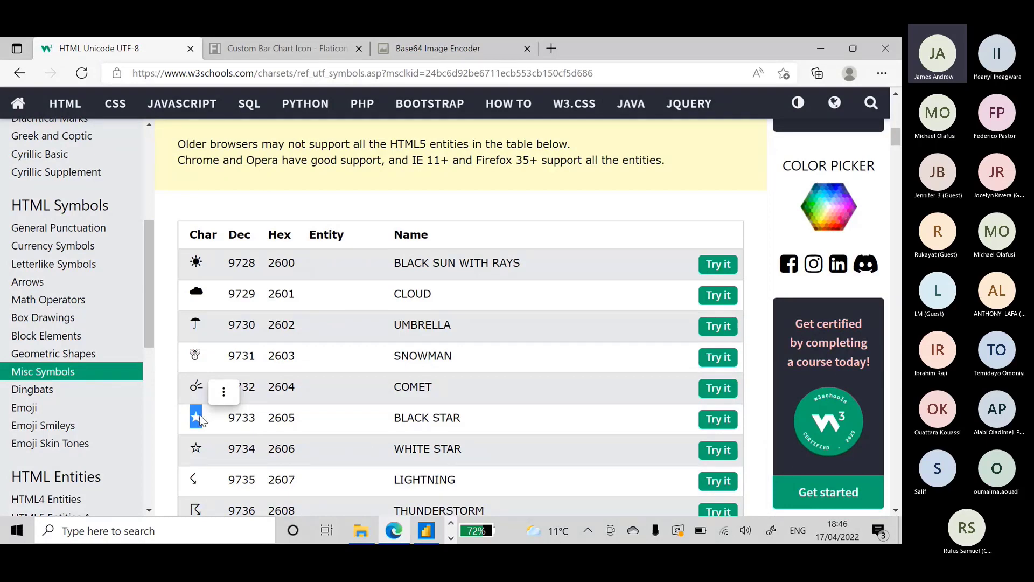
pyautogui.click(250, 413)
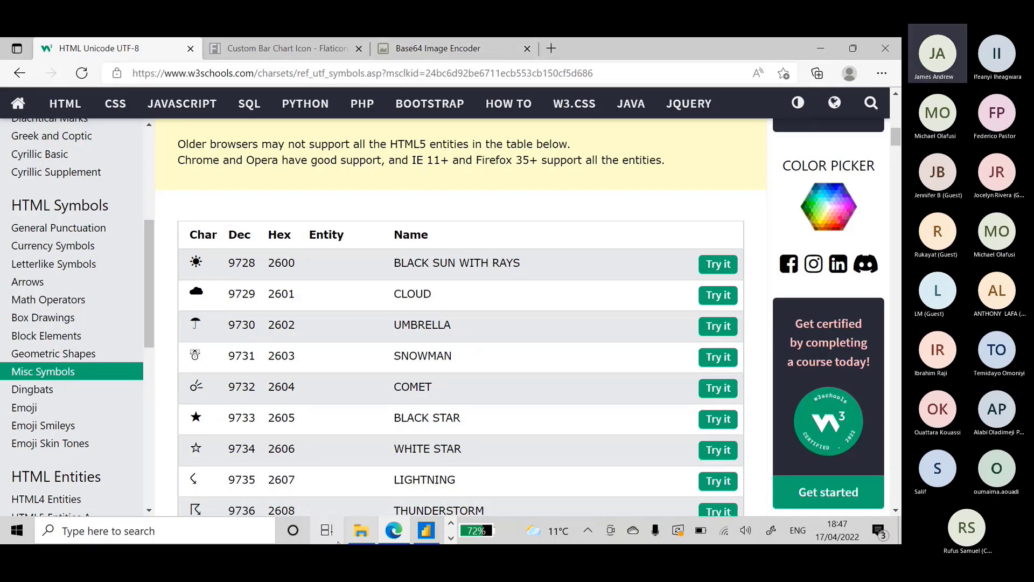
# Switch back to Power BI Desktop, expand the Invoices table and open the Conditional Time Icons measure's formula.
pyautogui.click(428, 536)
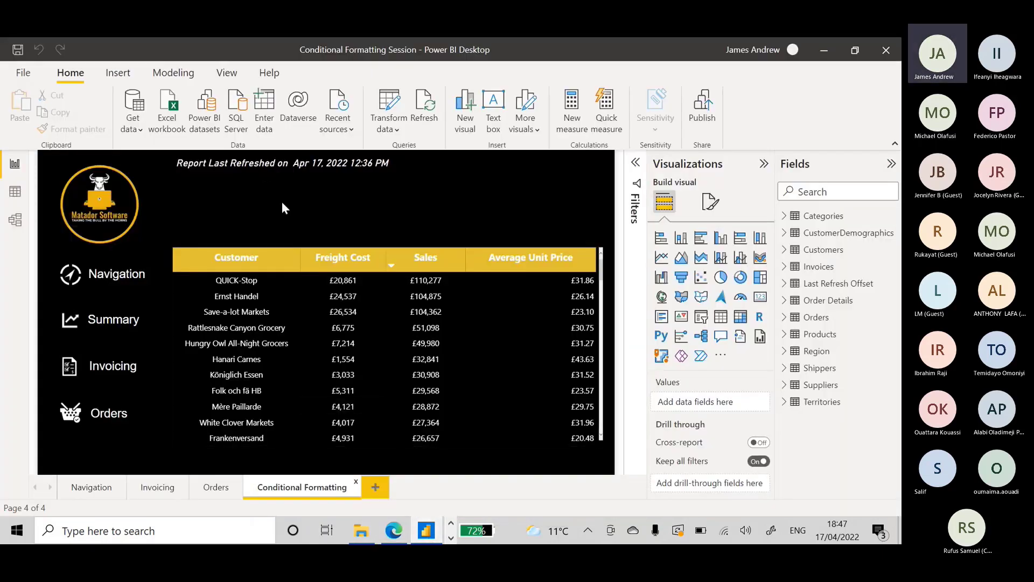
pyautogui.click(788, 268)
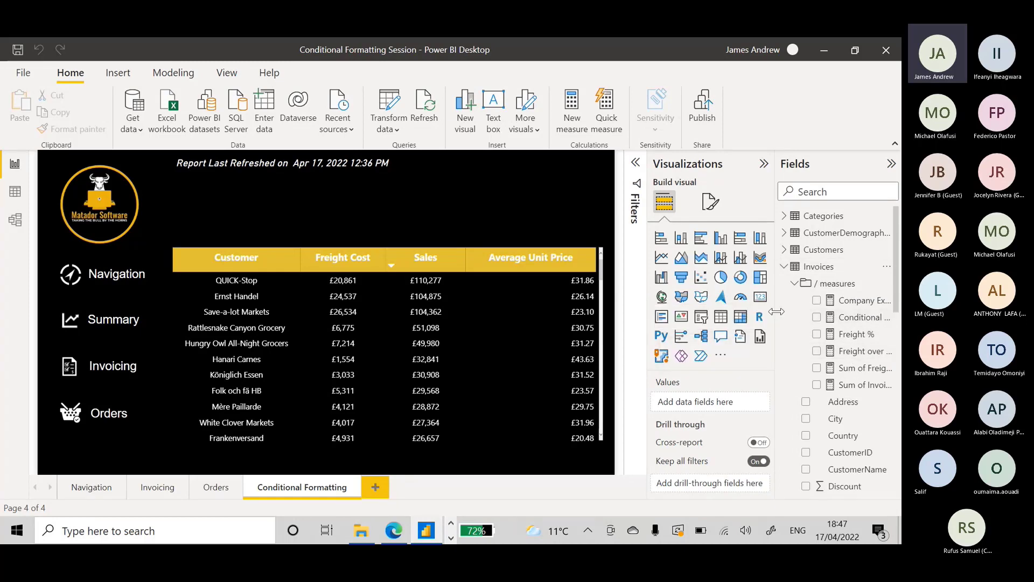
pyautogui.moveTo(777, 311); pyautogui.dragTo(682, 306)
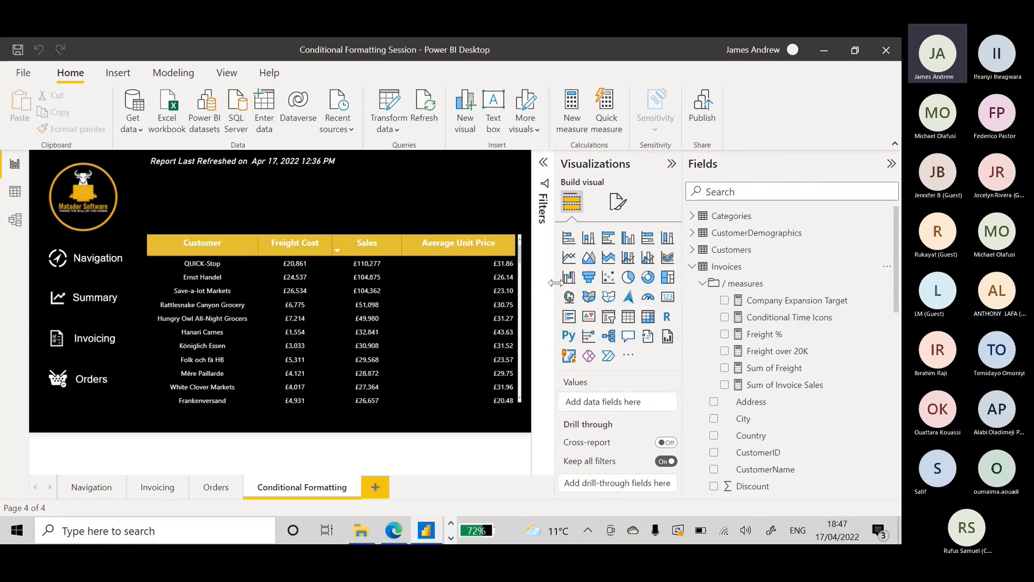
pyautogui.moveTo(555, 282); pyautogui.dragTo(788, 298)
pyautogui.click(860, 317)
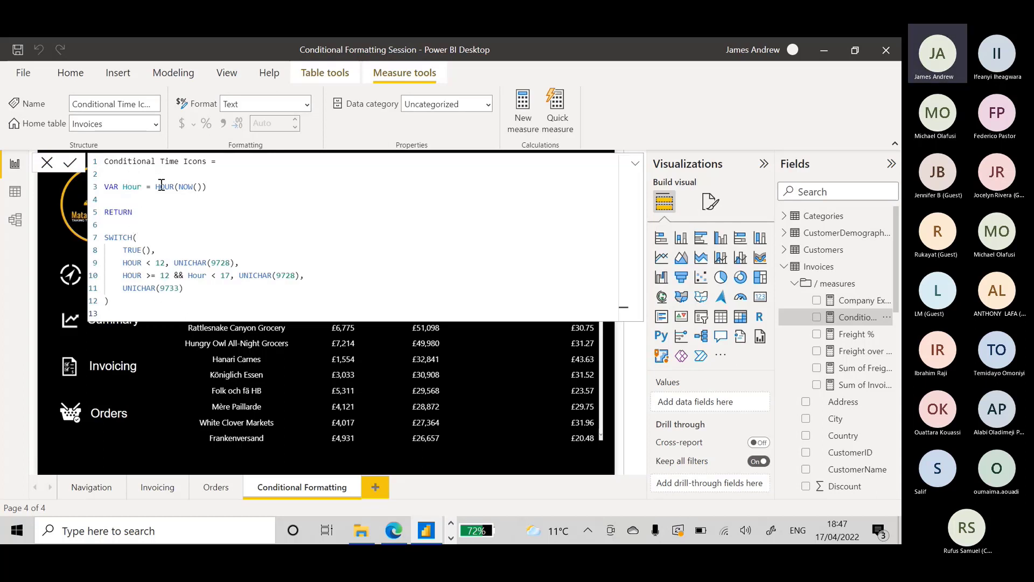
# Examine the formula's Hour variable, HOUR(NOW()), and the SWITCH(TRUE()) structure after RETURN.
pyautogui.moveTo(155, 187); pyautogui.dragTo(189, 187)
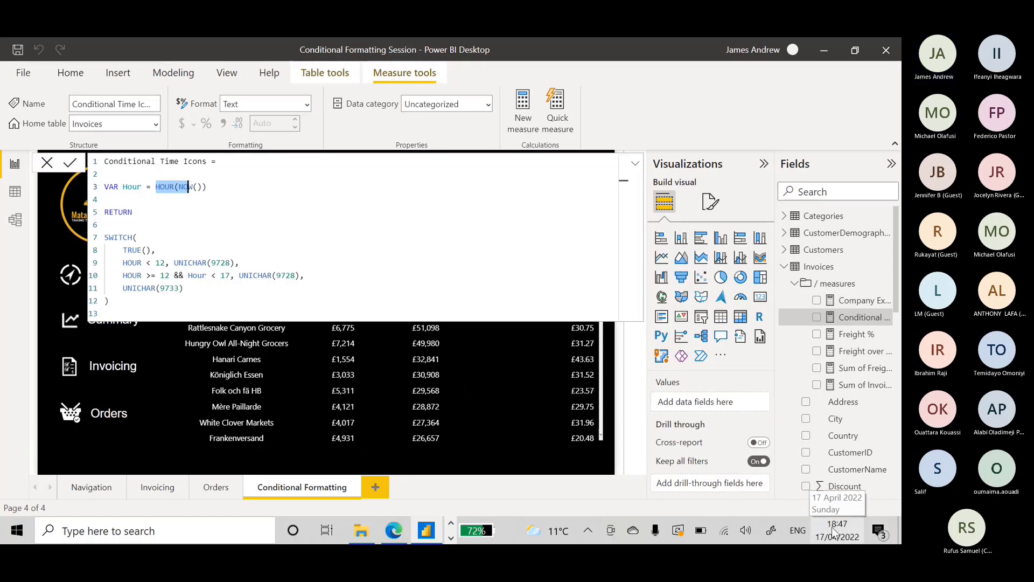
pyautogui.click(209, 187)
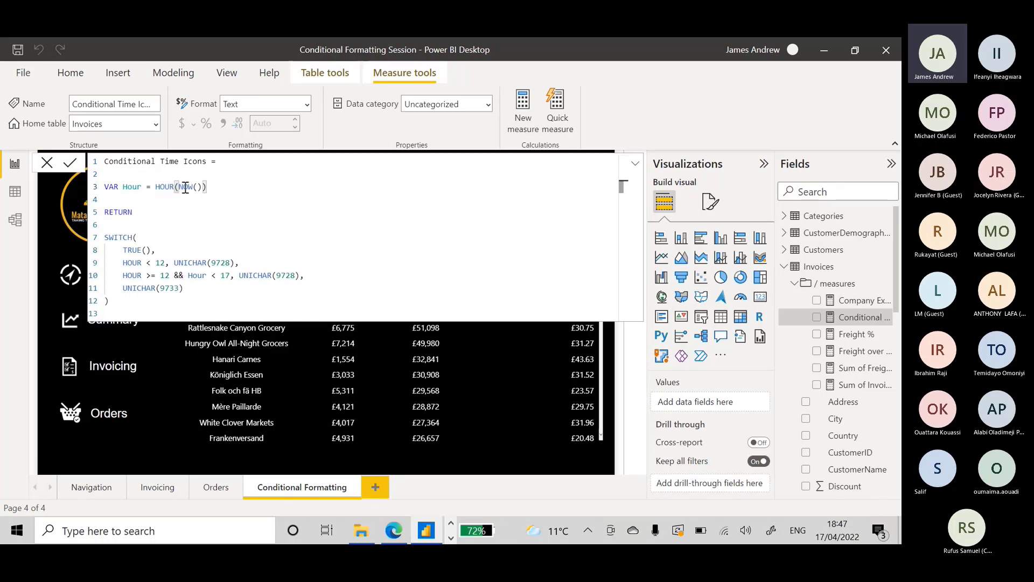
pyautogui.press('Down')
pyautogui.press('Down')
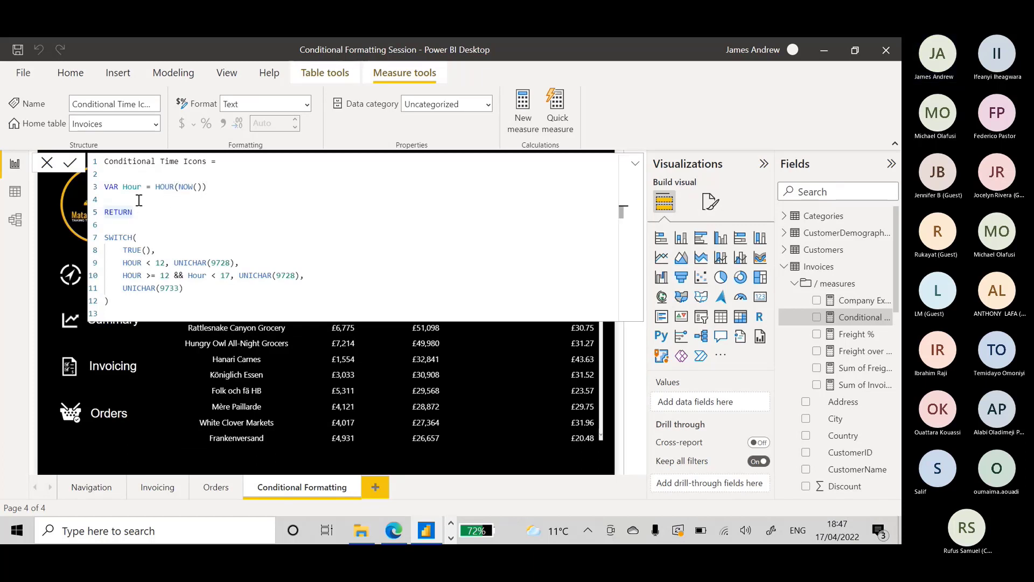
pyautogui.click(139, 238)
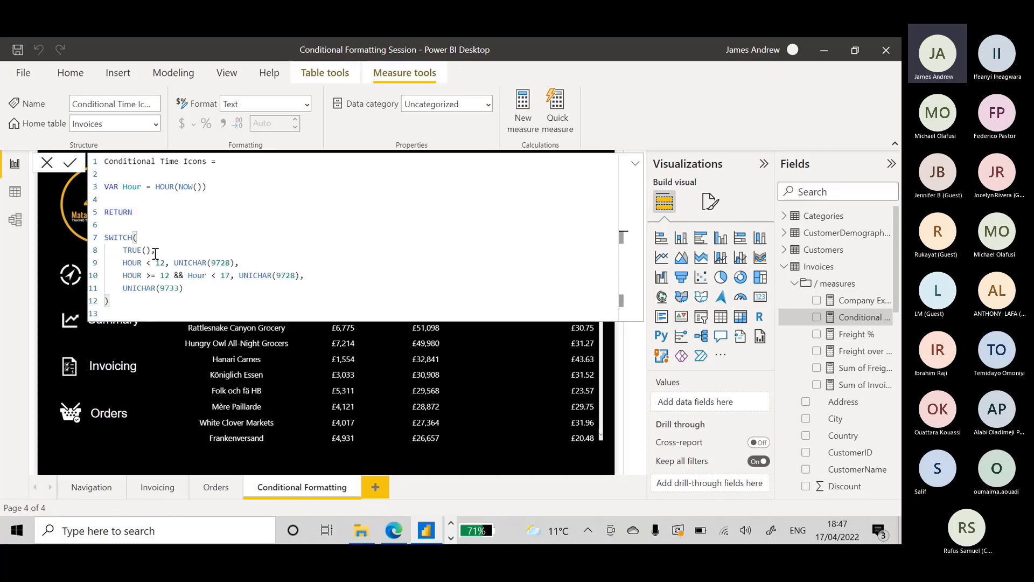
pyautogui.click(154, 251)
# Check the sun symbol's code on W3Schools against the measure's conditions for hours before 12 and from 12 to 17.
pyautogui.click(394, 531)
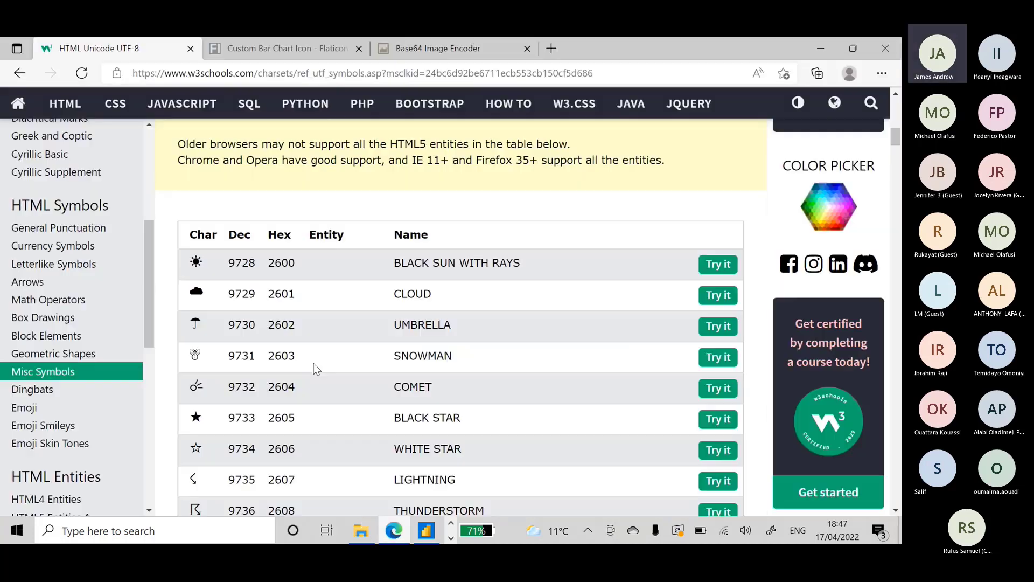
pyautogui.moveTo(236, 263); pyautogui.dragTo(248, 263)
pyautogui.click(826, 40)
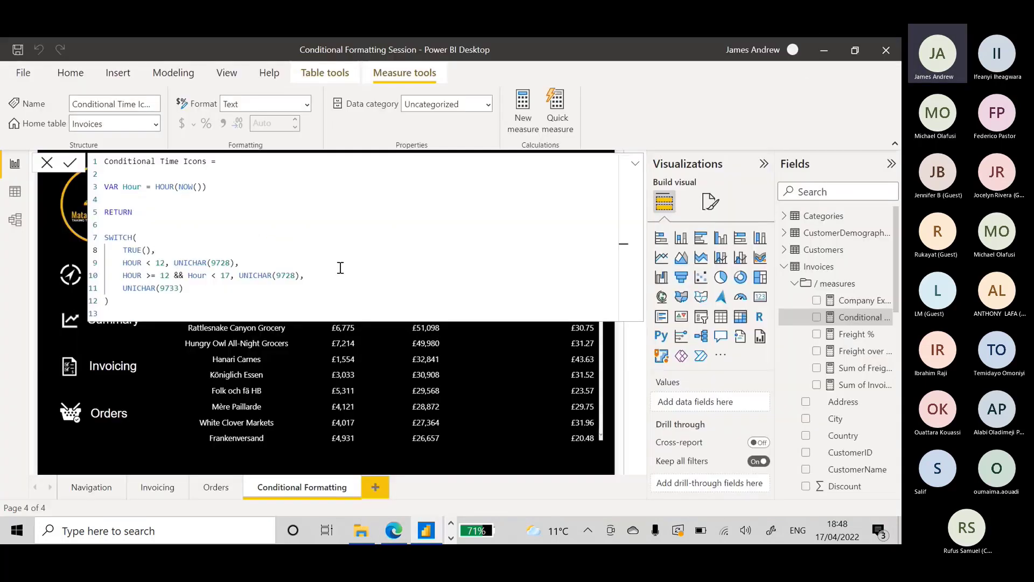
pyautogui.click(156, 276)
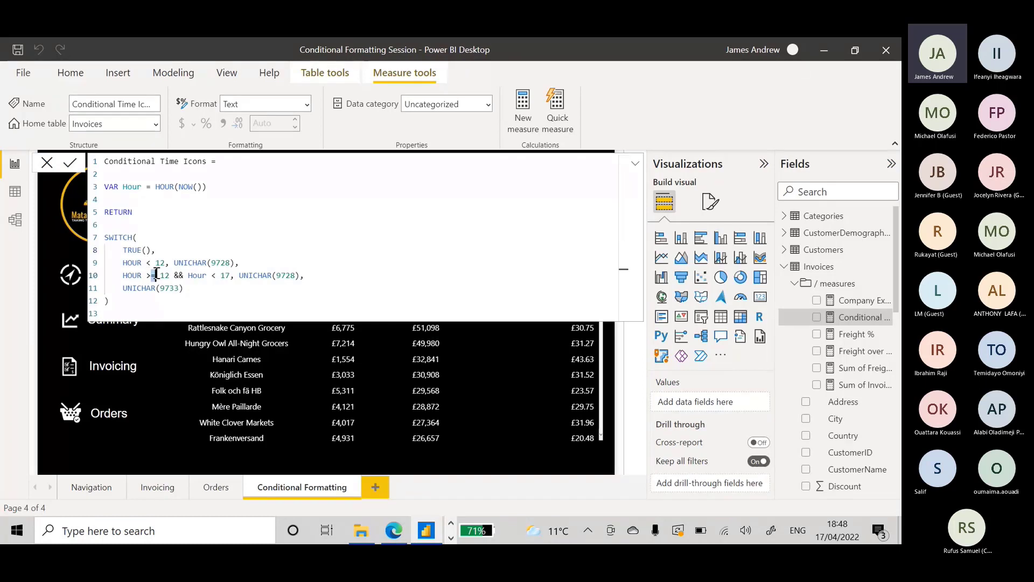
pyautogui.moveTo(155, 276); pyautogui.dragTo(160, 276)
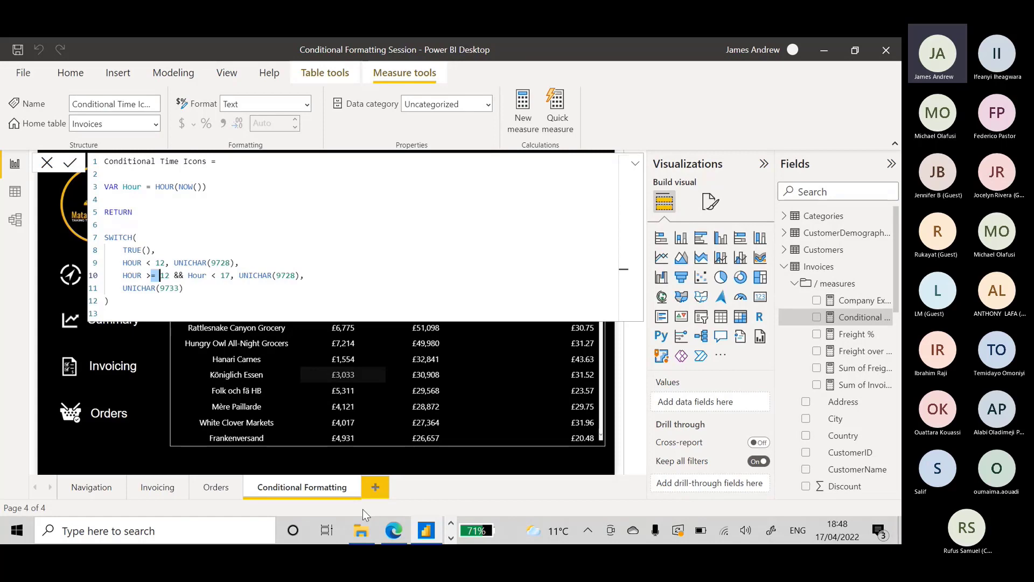
pyautogui.click(381, 454)
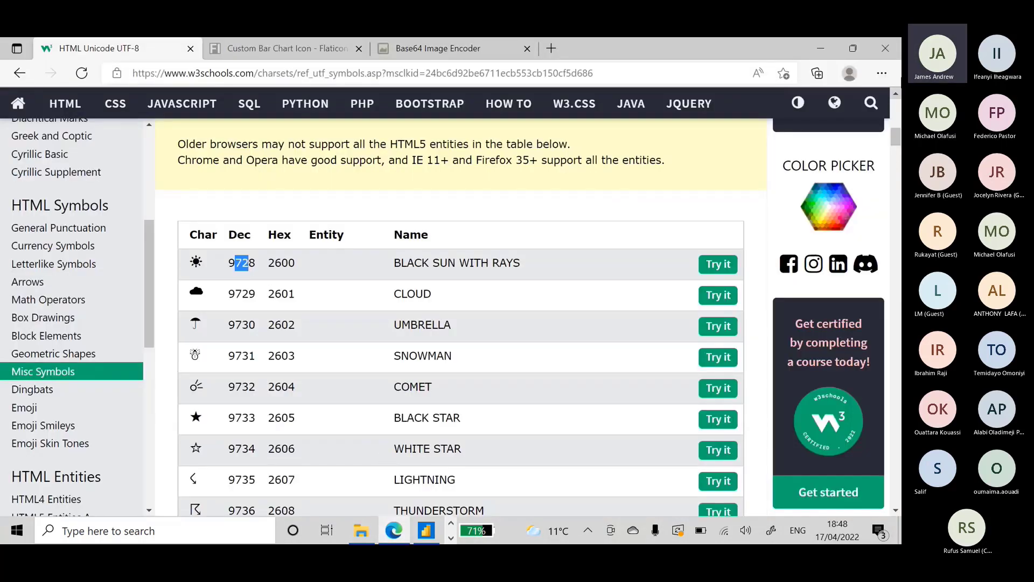
pyautogui.click(821, 48)
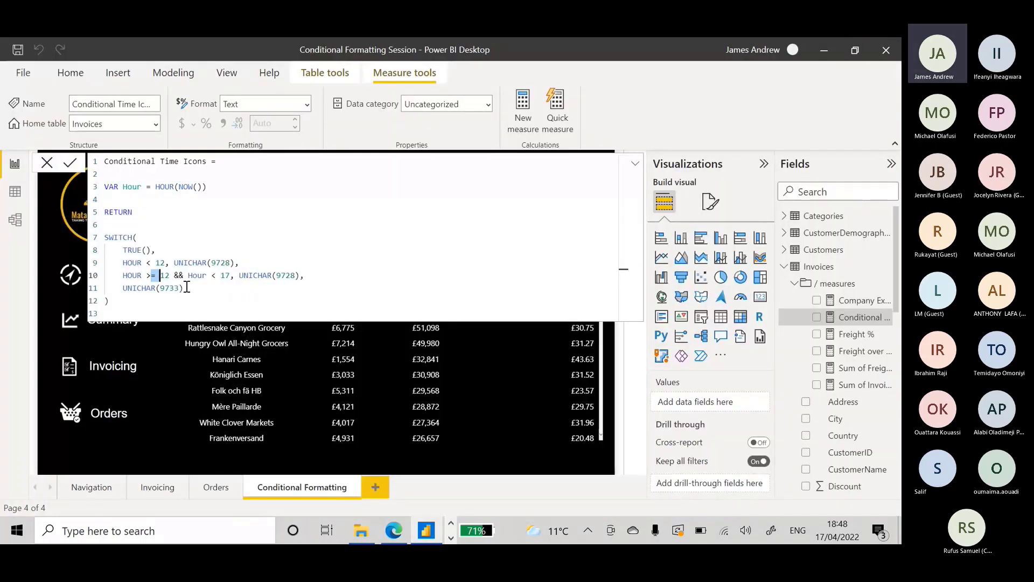
# Check the measure's fallback UNICHAR(9733) against the Black Star entry on W3Schools and return to the report.
pyautogui.moveTo(184, 289); pyautogui.dragTo(156, 288)
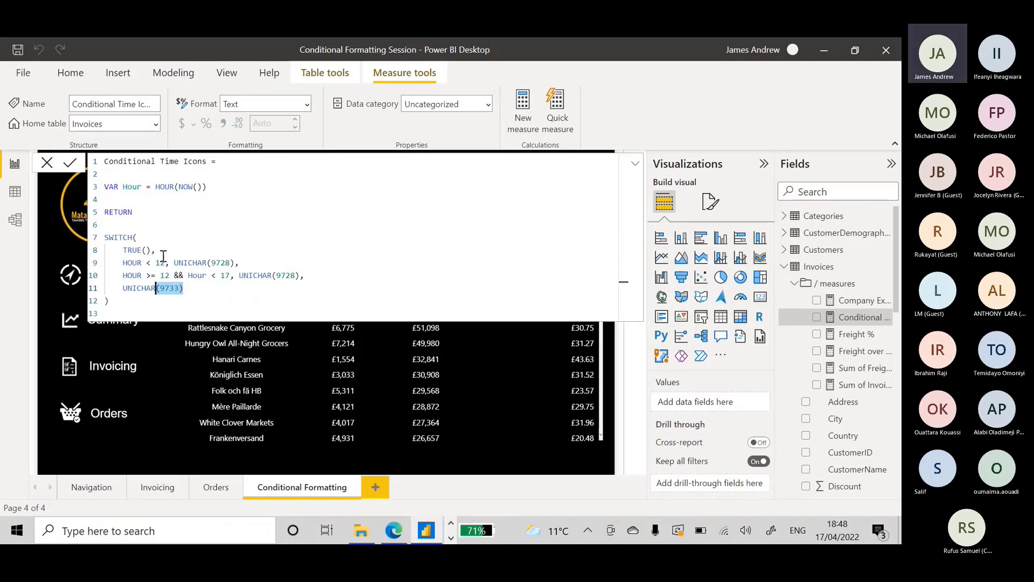
pyautogui.click(394, 530)
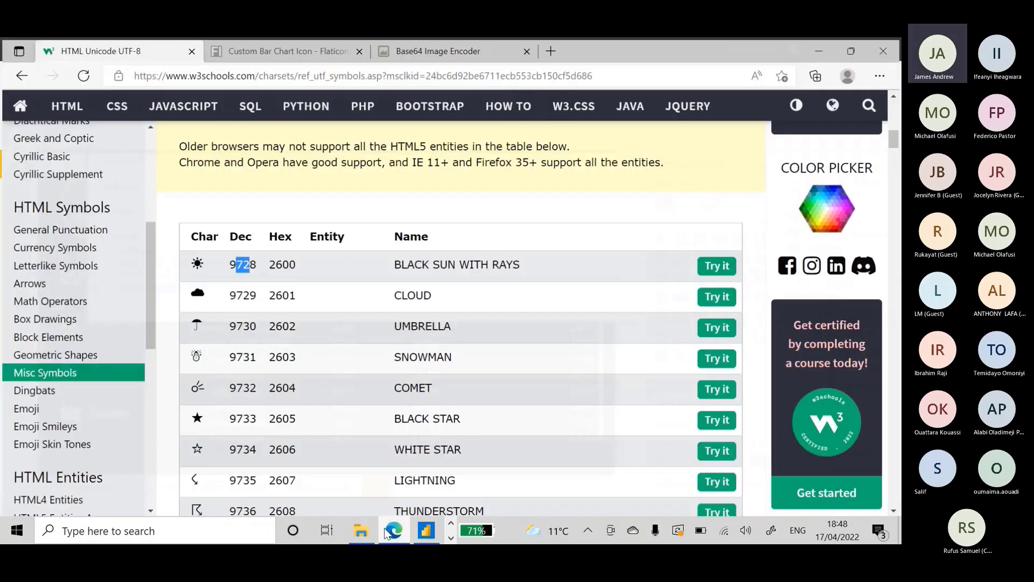
pyautogui.scroll(-1, 217, 411)
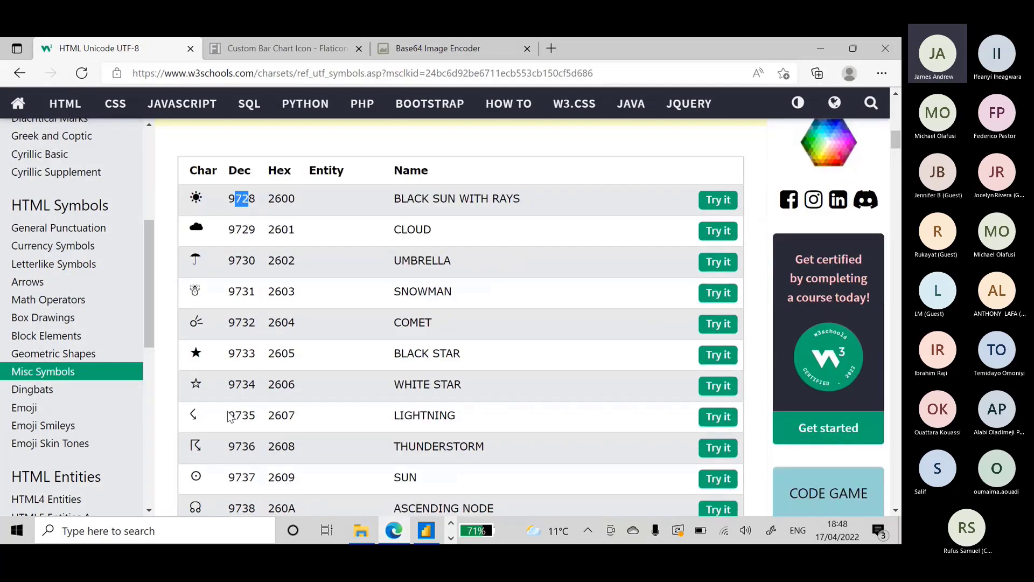
pyautogui.moveTo(235, 354); pyautogui.dragTo(210, 356)
pyautogui.click(209, 351)
pyautogui.click(829, 39)
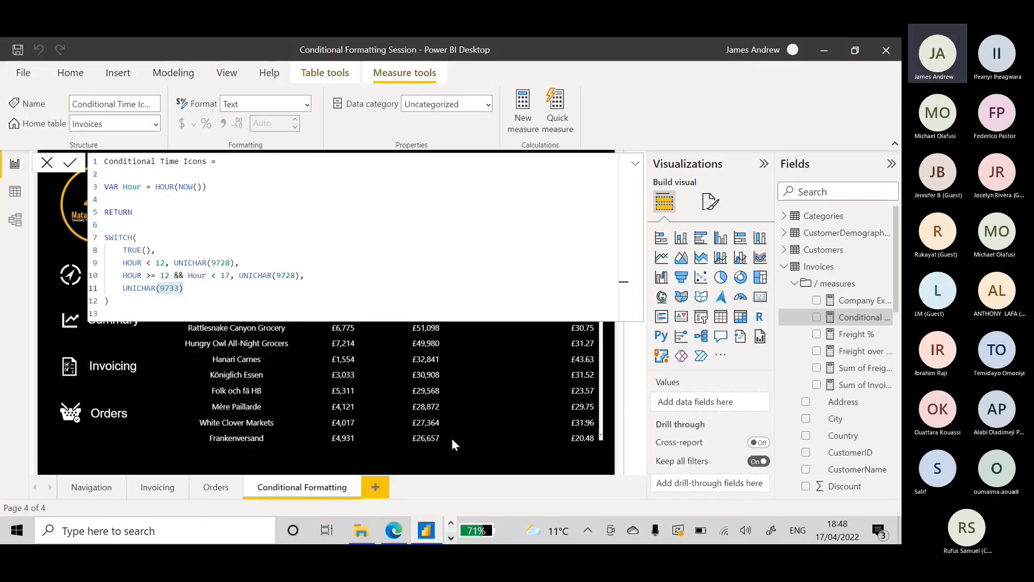
# Close the formula and add a small card visual above the customer table showing the Conditional Time Icons measure.
pyautogui.click(476, 451)
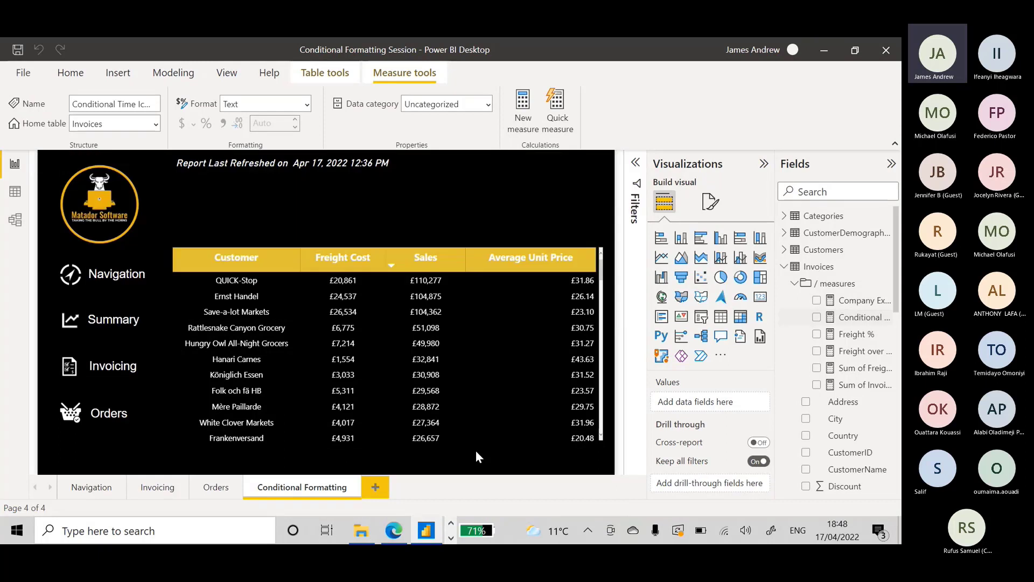
pyautogui.click(766, 304)
pyautogui.moveTo(604, 246); pyautogui.dragTo(246, 203)
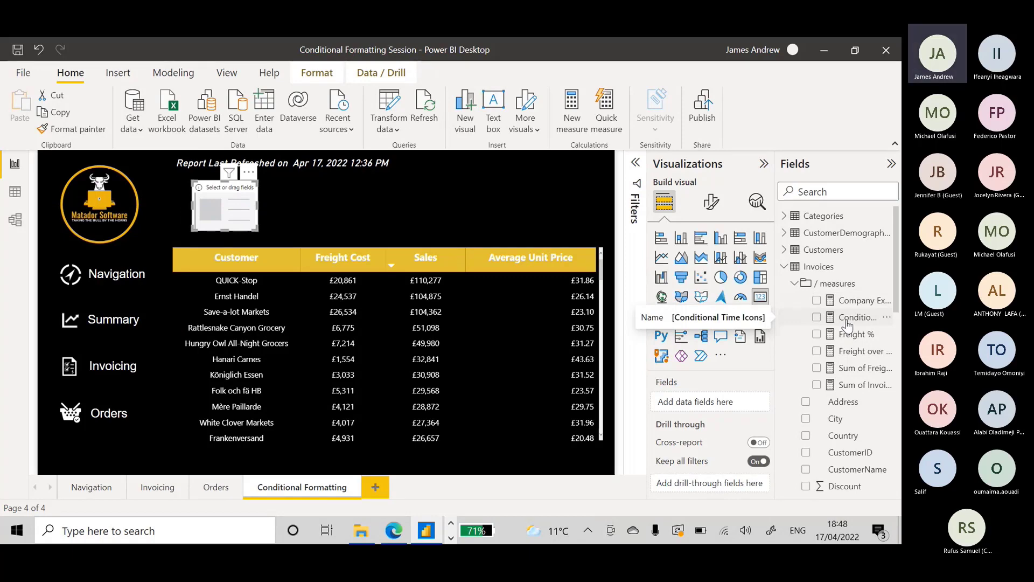
pyautogui.moveTo(847, 326); pyautogui.dragTo(240, 210)
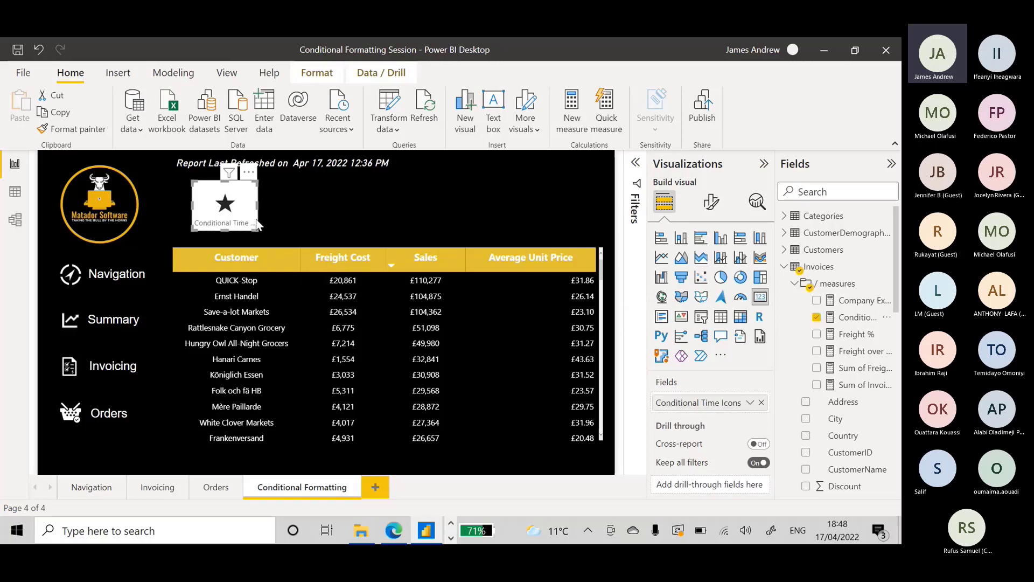
# Widen the Conditional Time Icons card, turn off its category label, and set the callout value color to gold.
pyautogui.moveTo(257, 232); pyautogui.dragTo(293, 232)
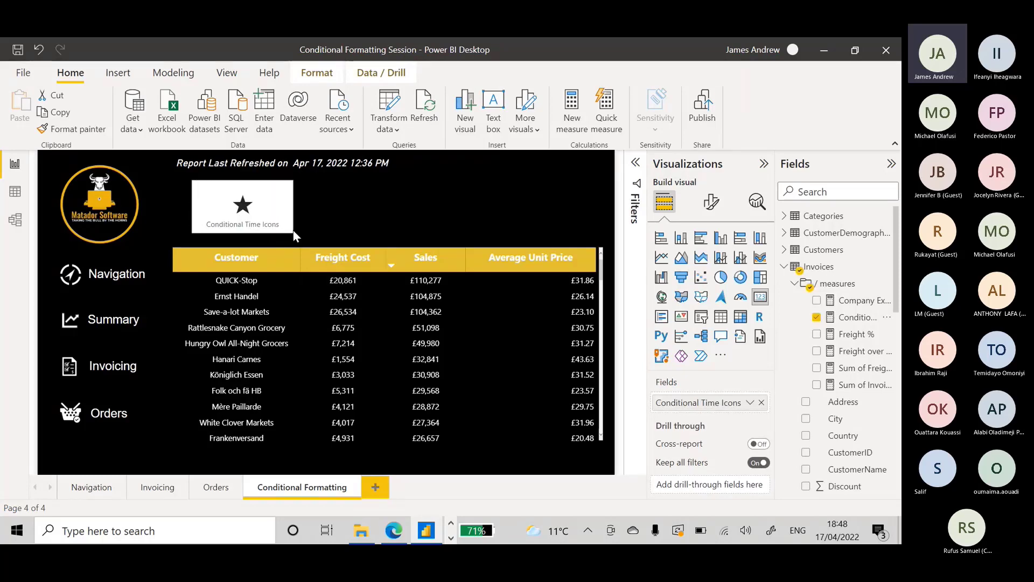
pyautogui.click(710, 205)
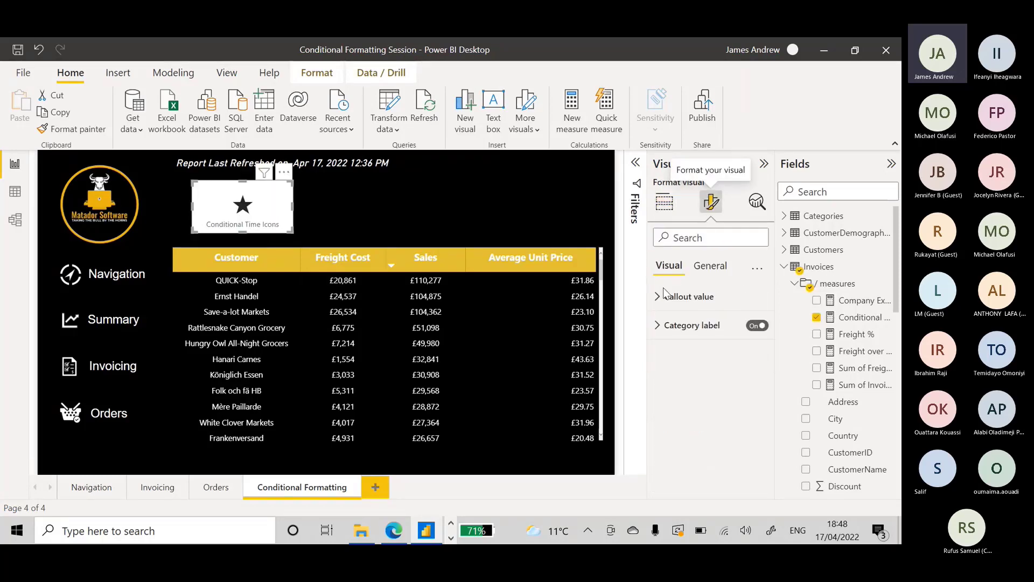
pyautogui.click(758, 325)
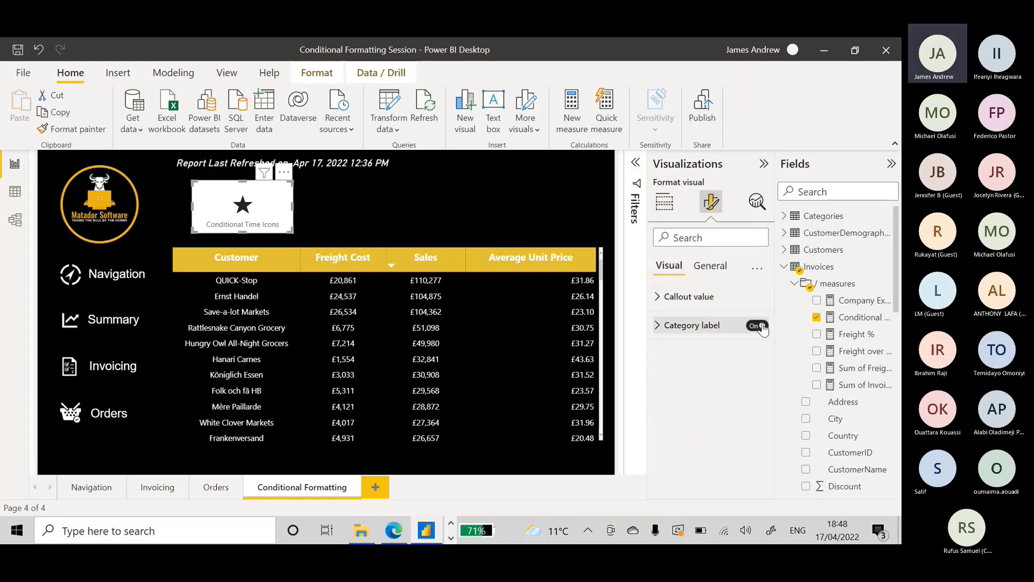
pyautogui.click(660, 296)
pyautogui.click(687, 398)
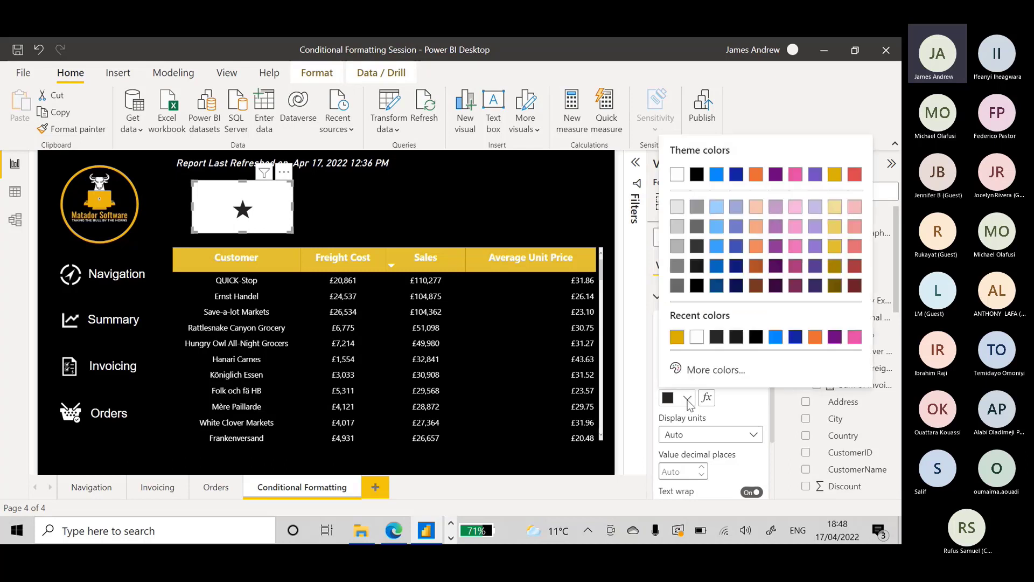
pyautogui.click(677, 338)
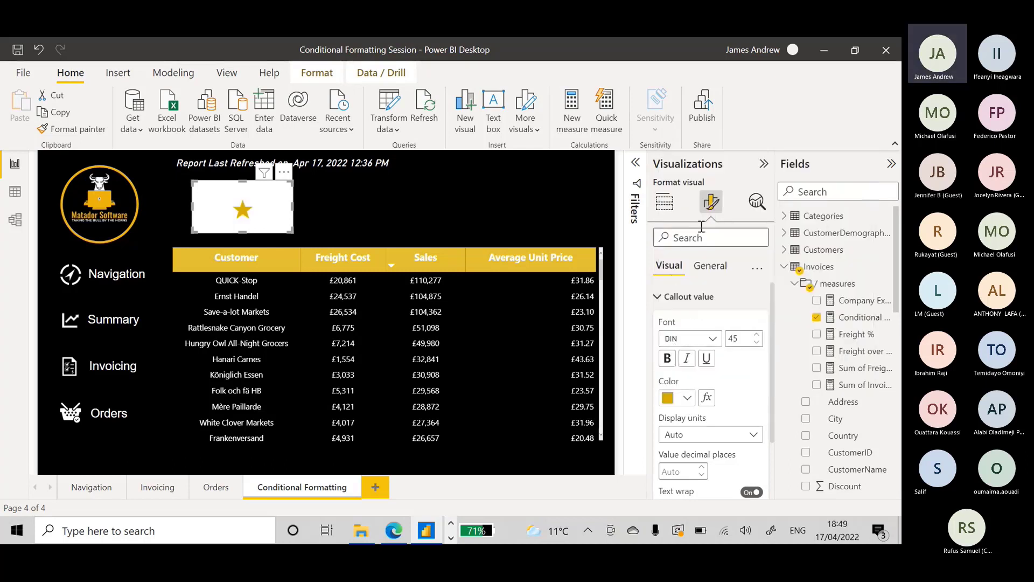
# Turn off the card's background and shrink the card around the star icon.
pyautogui.click(710, 265)
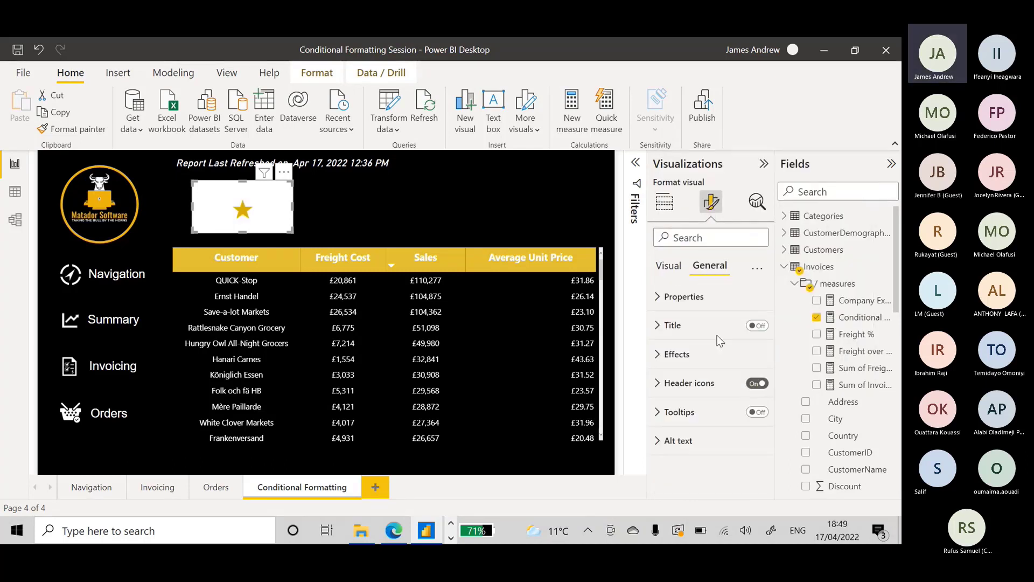
pyautogui.click(673, 354)
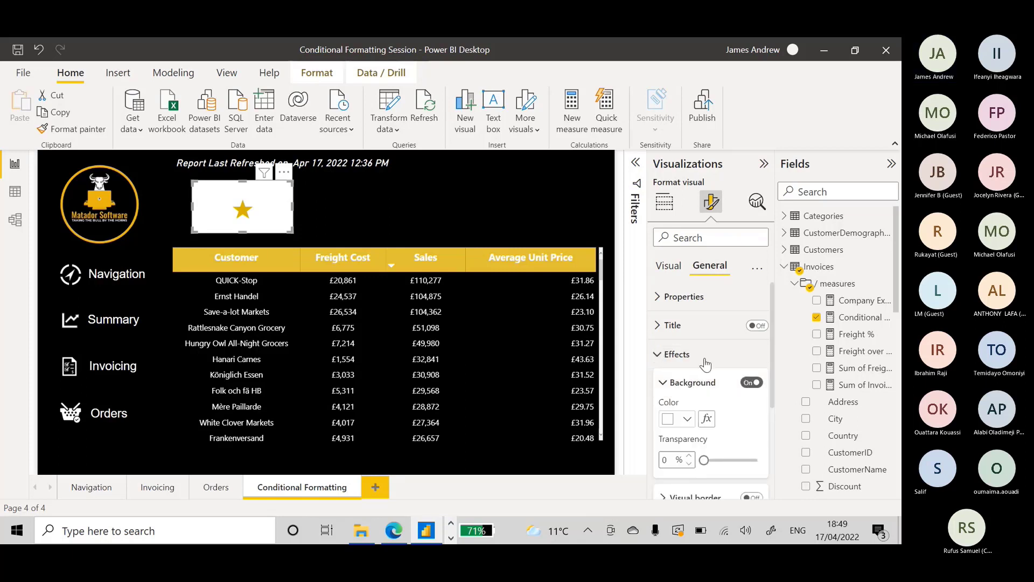
pyautogui.click(752, 382)
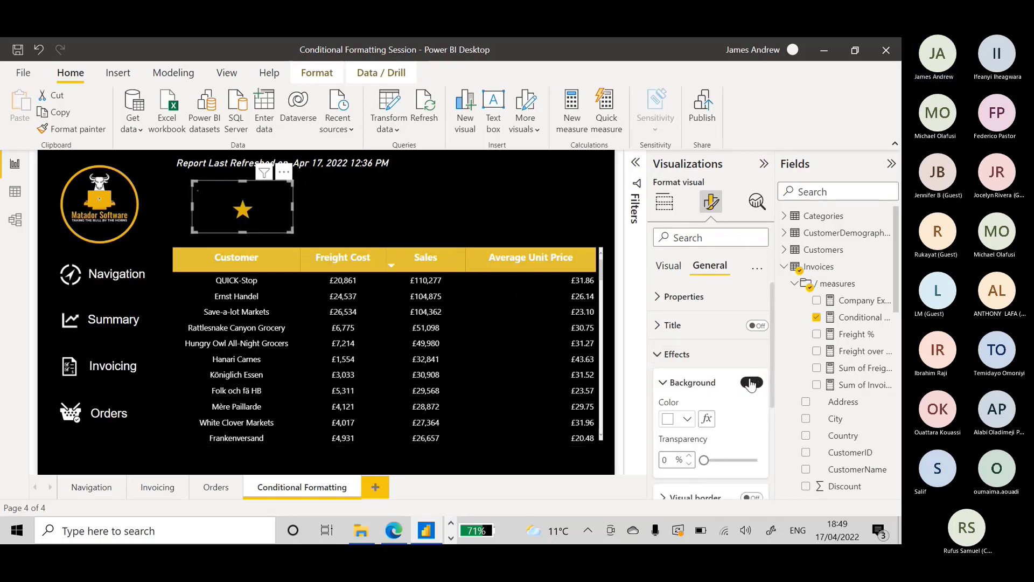
pyautogui.moveTo(292, 230); pyautogui.dragTo(238, 221)
pyautogui.click(292, 216)
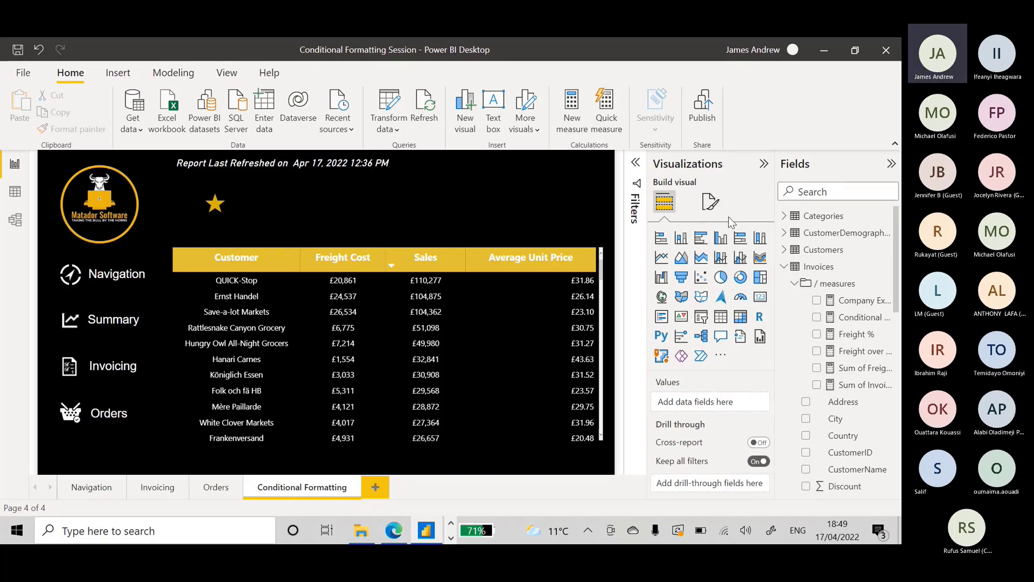
# Sort the customer table by Sales in ascending order.
pyautogui.click(554, 251)
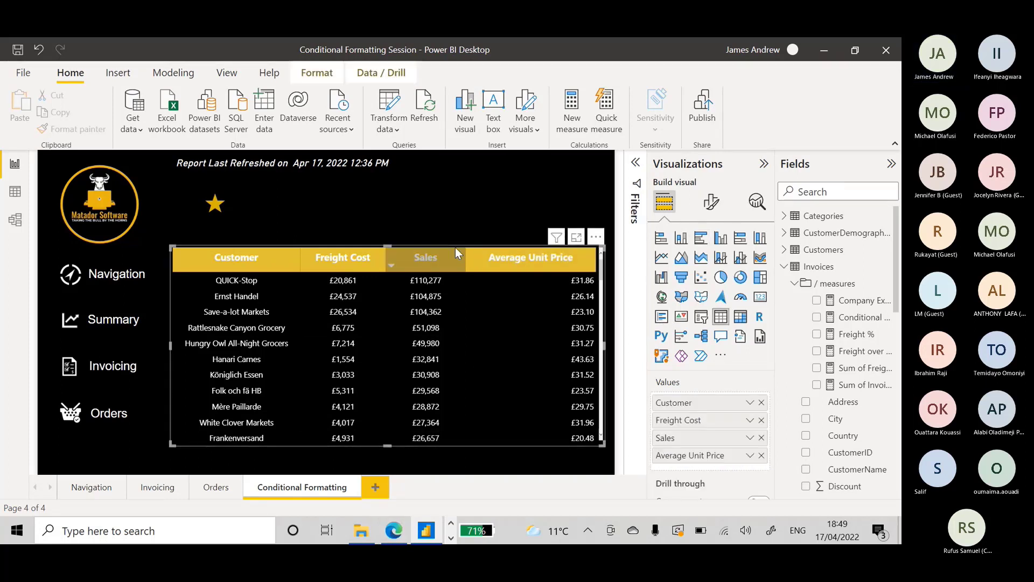
pyautogui.click(455, 249)
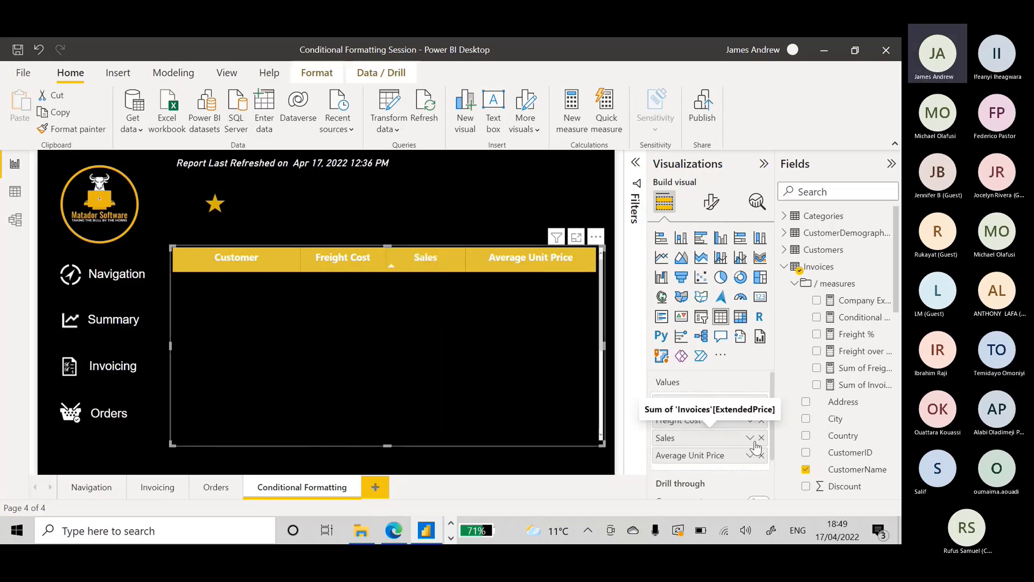
# Examine the built-in icons offered in the Sales column's Icons conditional formatting rules and leave without applying them.
pyautogui.click(753, 439)
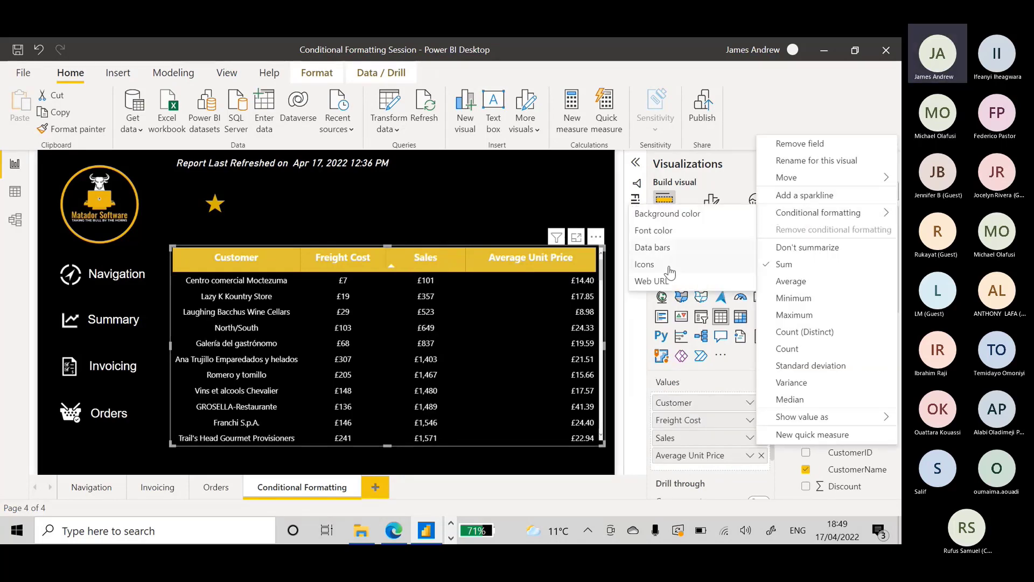
pyautogui.click(668, 269)
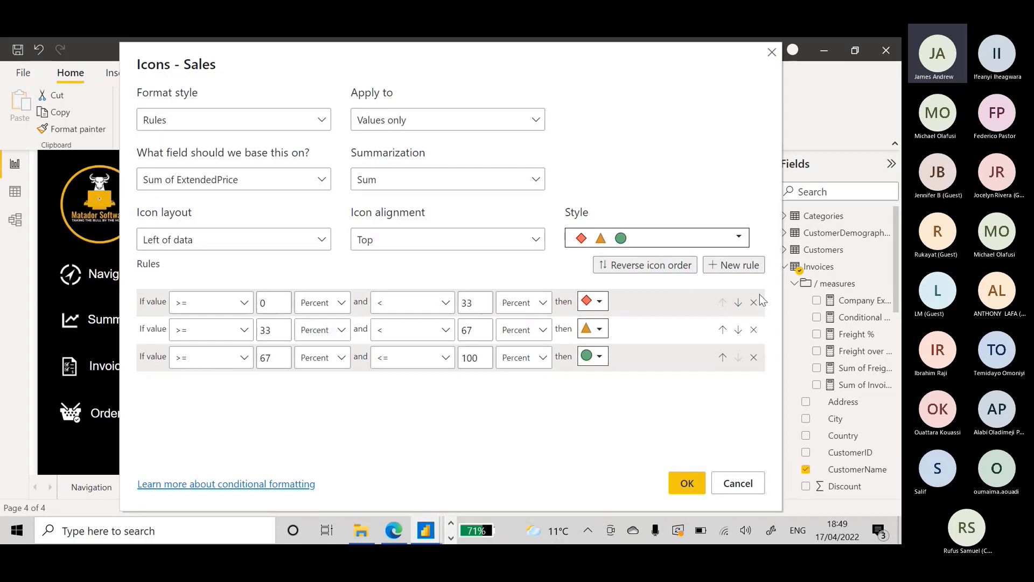
pyautogui.click(599, 302)
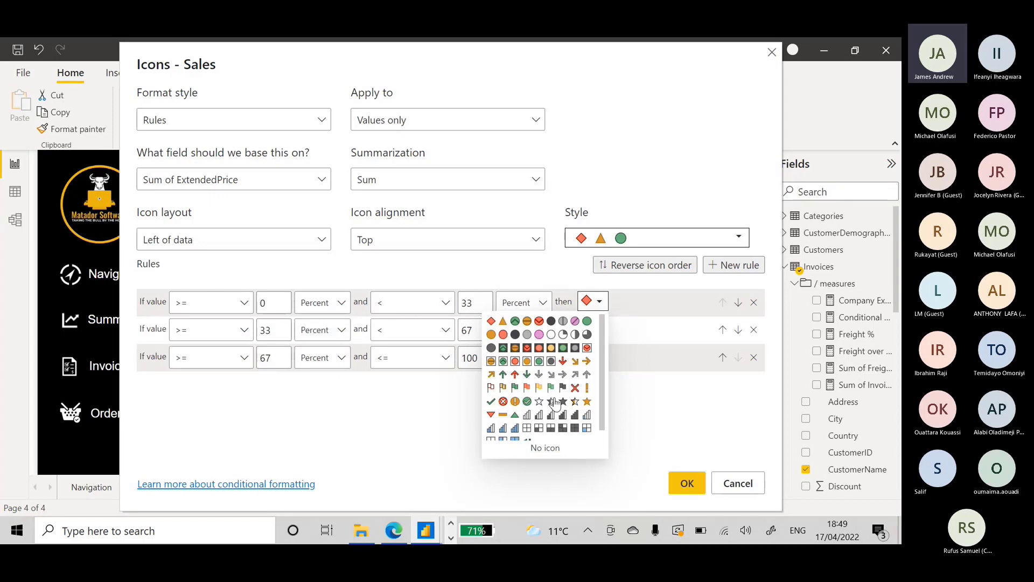
pyautogui.scroll(-1, 553, 431)
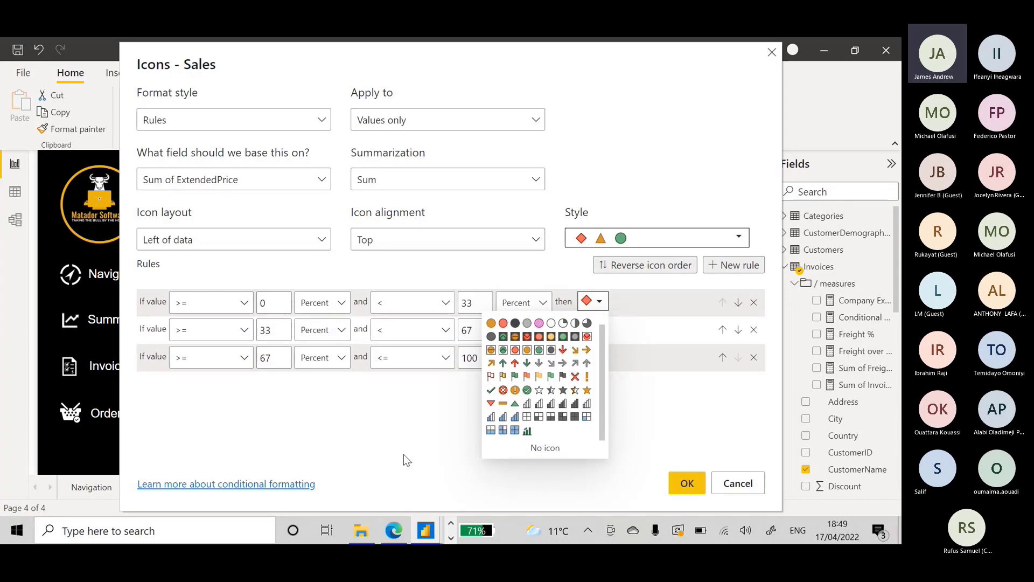
pyautogui.click(741, 485)
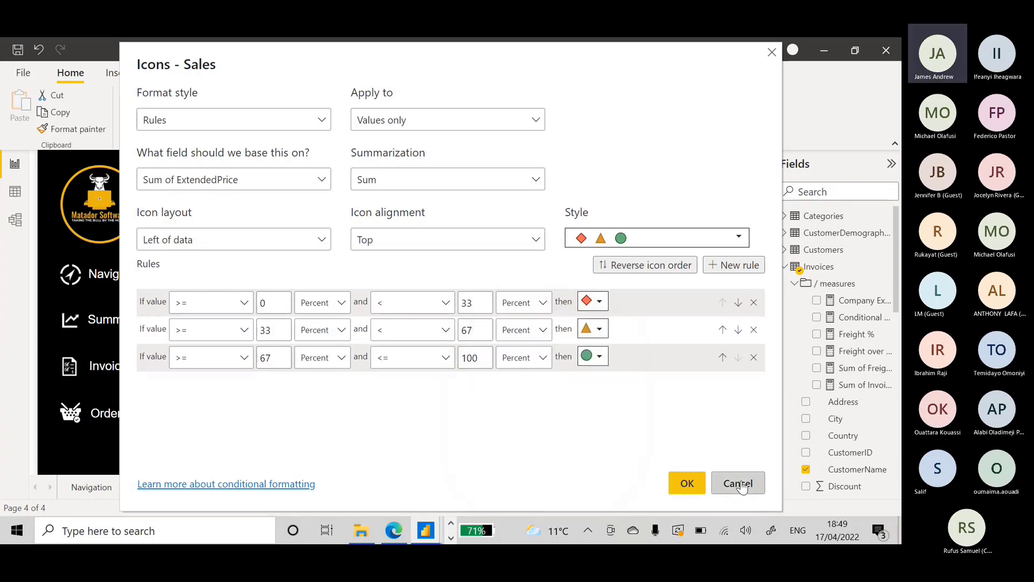
pyautogui.click(741, 485)
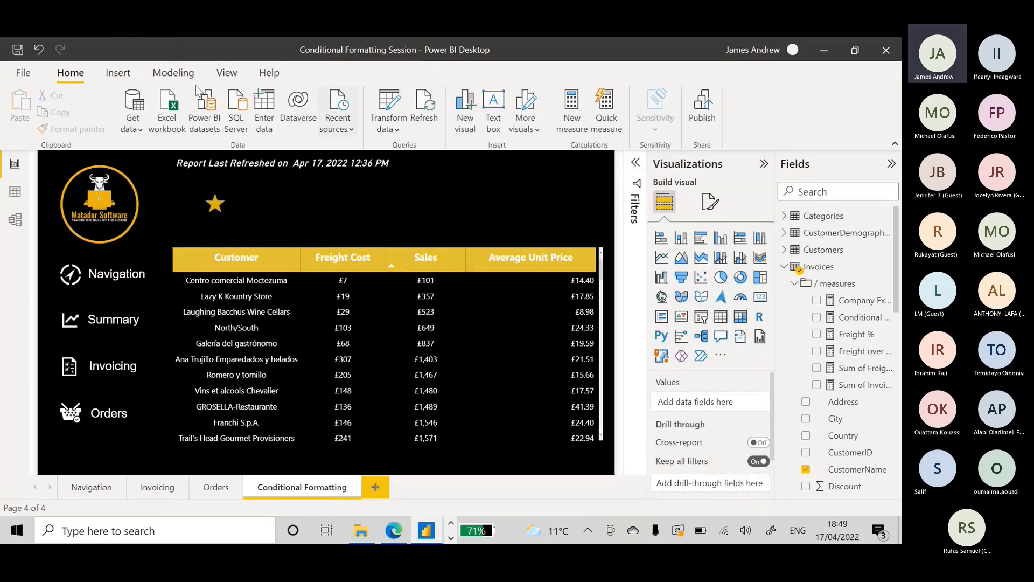
# Switch to the Edge browser and go to the Flaticons home page in the custom icon tab.
pyautogui.click(221, 76)
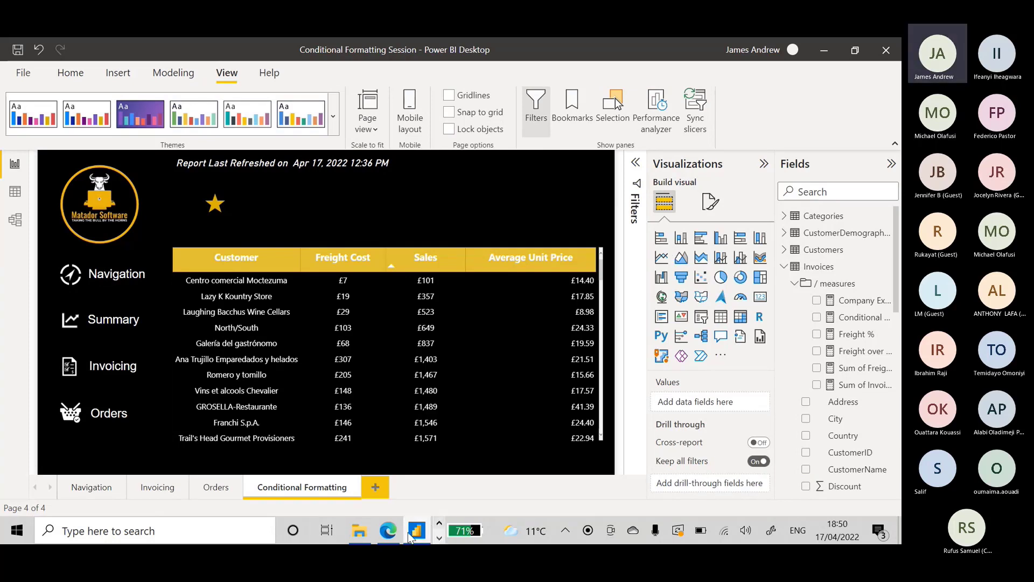
pyautogui.click(385, 464)
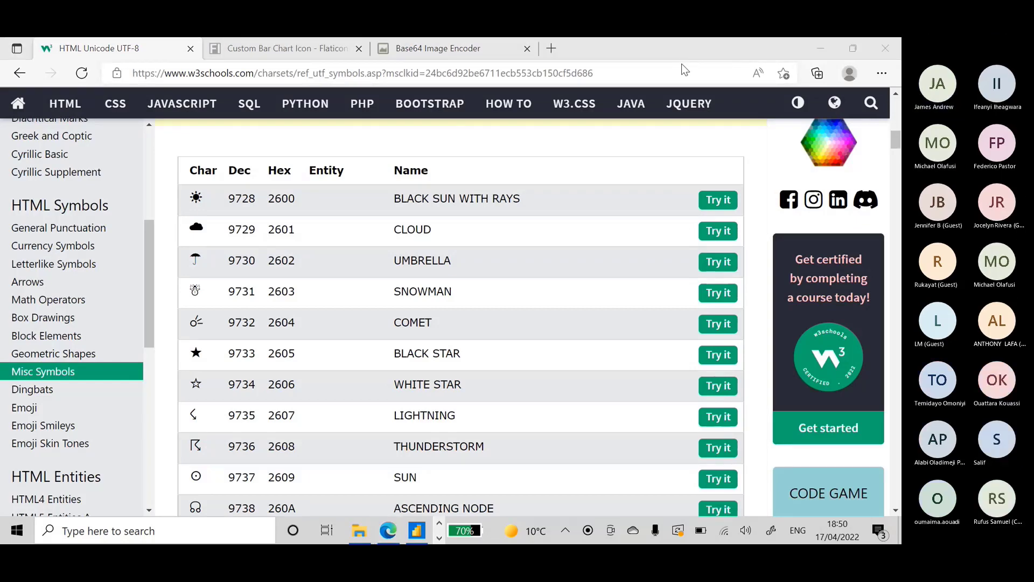
pyautogui.click(725, 43)
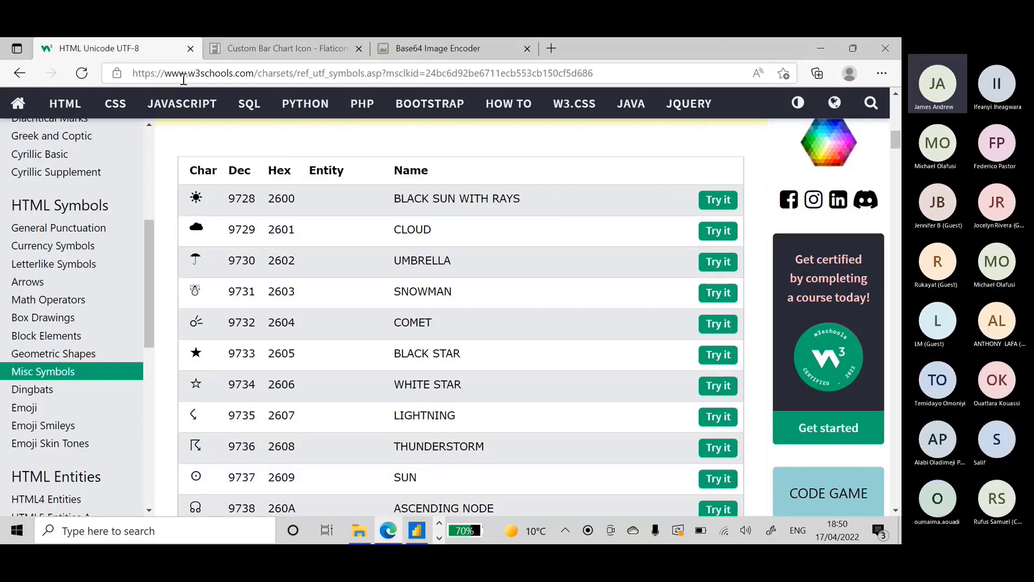
pyautogui.moveTo(749, 44); pyautogui.dragTo(748, 89)
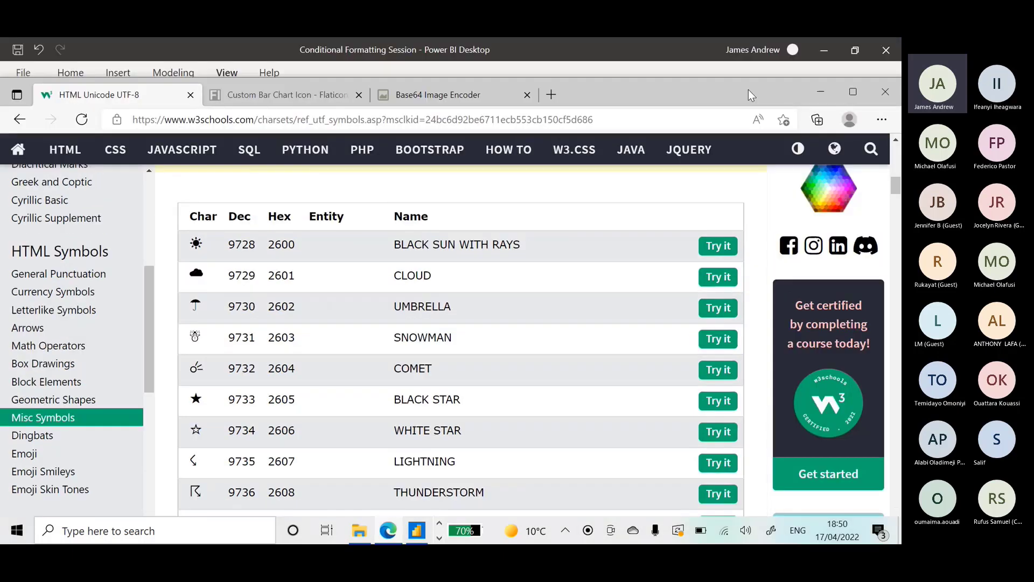
pyautogui.click(287, 96)
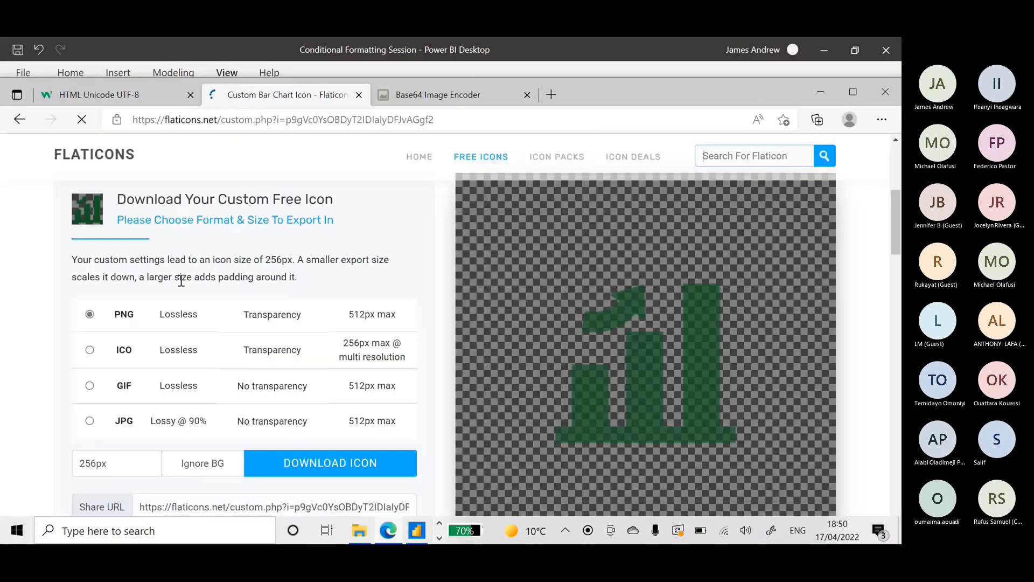
pyautogui.click(120, 160)
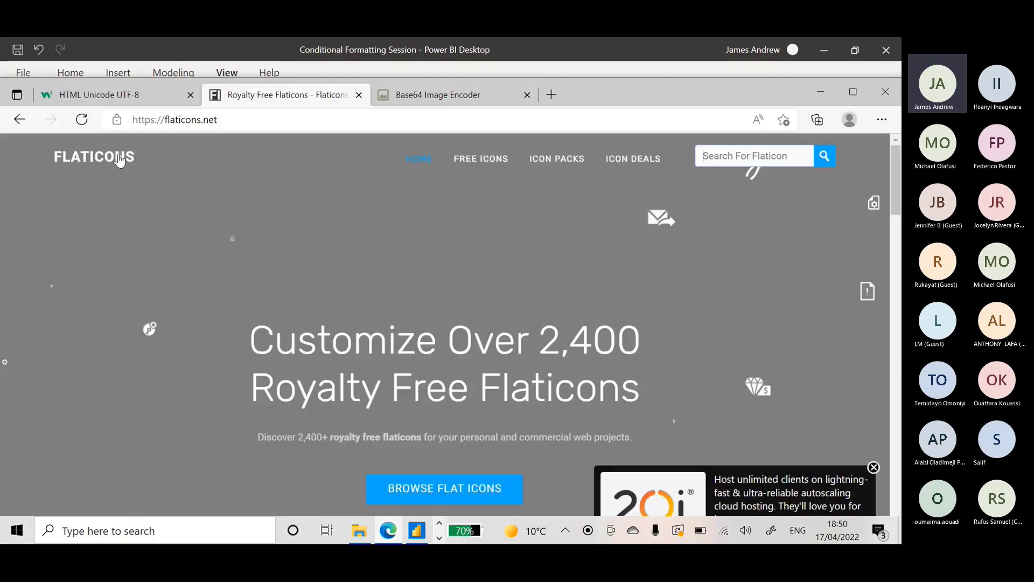
# Search Flaticons for "graph" icons.
pyautogui.click(752, 153)
pyautogui.moveTo(651, 93); pyautogui.dragTo(653, 54)
pyautogui.click(762, 116)
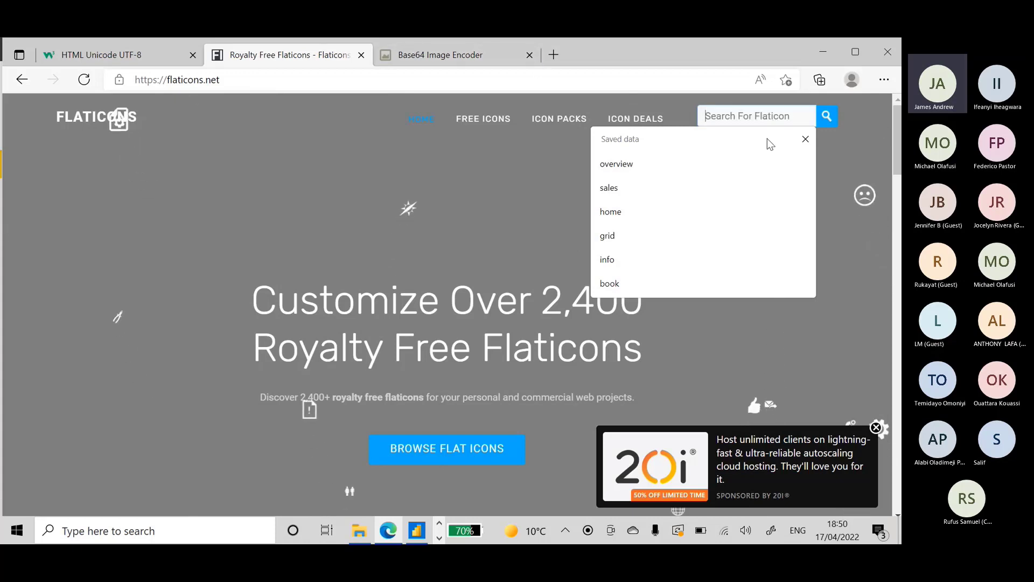
pyautogui.write('graph')
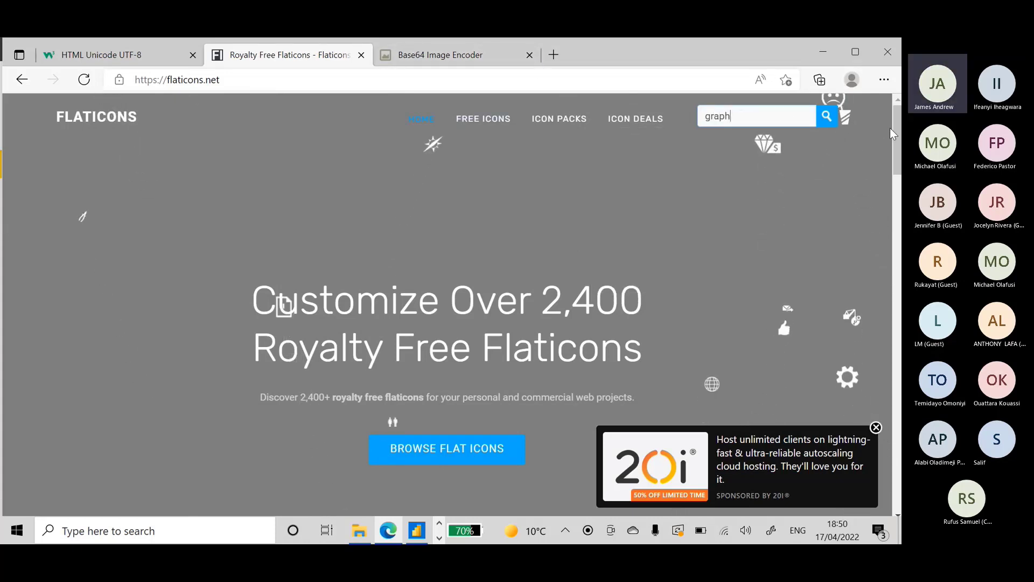
pyautogui.click(827, 116)
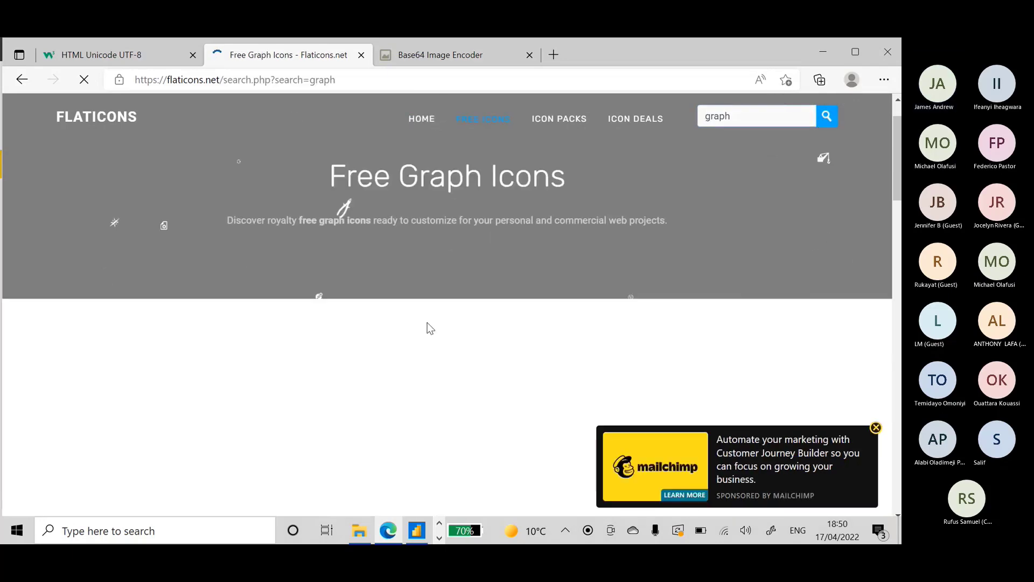
# Open the Finance icon with bars and a rising arrow for customizing and reduce its size to 72px.
pyautogui.scroll(-5, 428, 311)
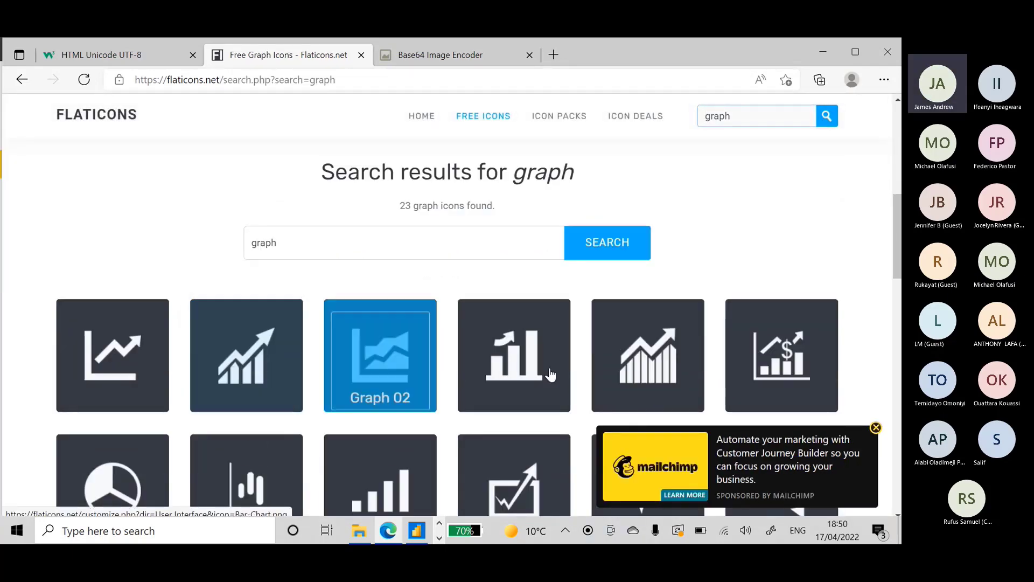
pyautogui.click(689, 368)
pyautogui.scroll(-5, 630, 341)
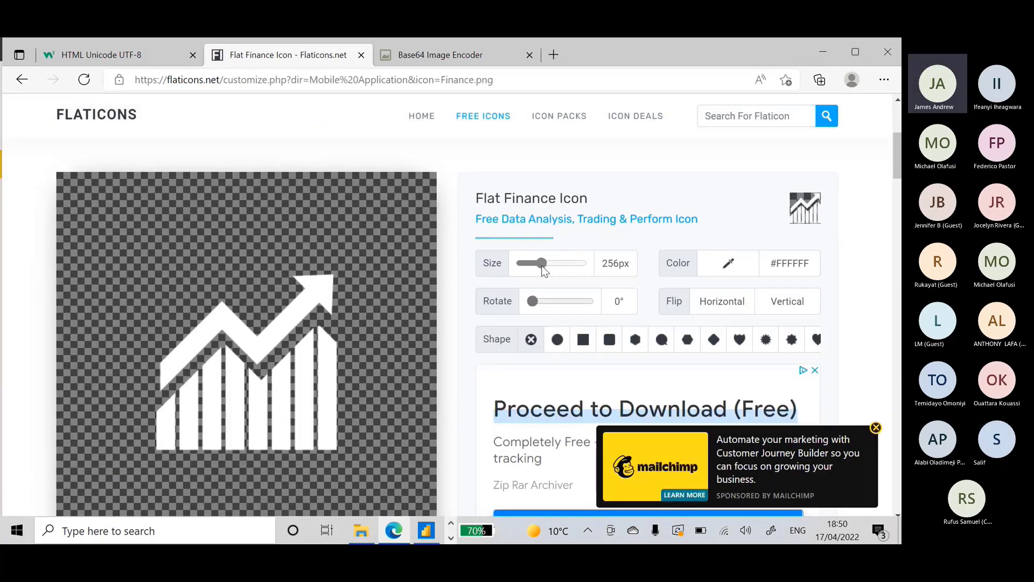
pyautogui.click(541, 264)
pyautogui.click(542, 266)
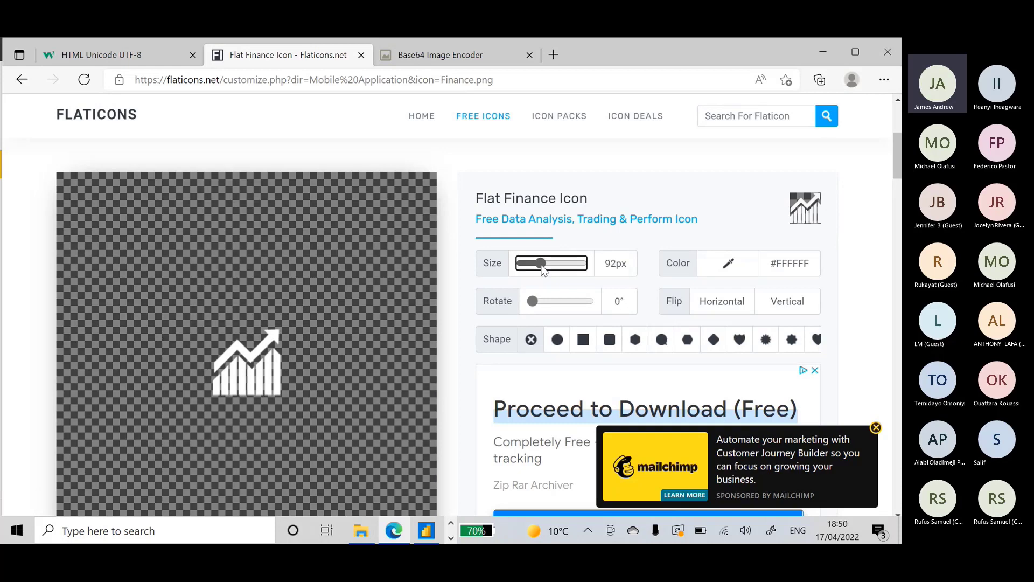
pyautogui.press('Left')
pyautogui.press('Left')
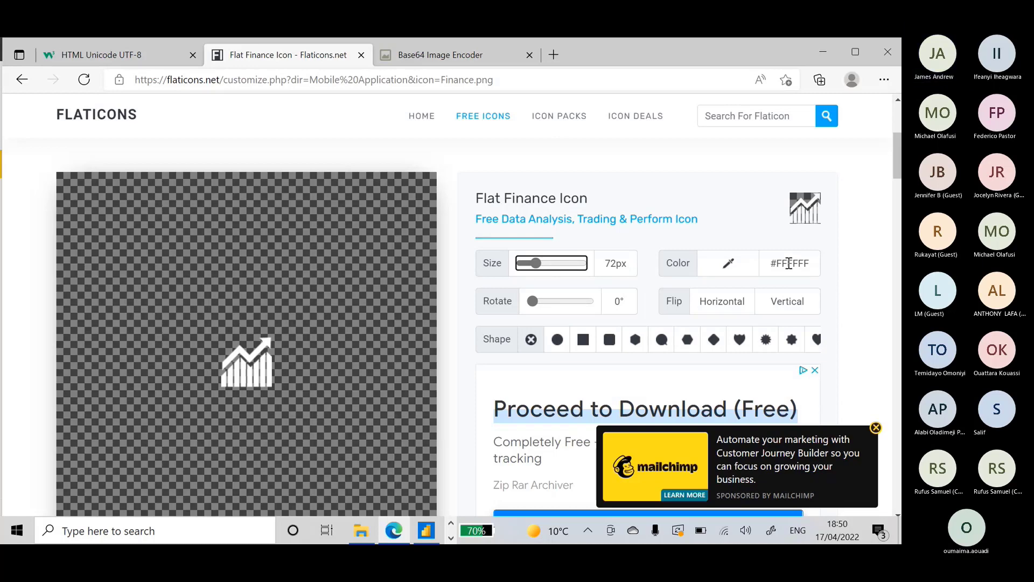
# Recolor the Finance icon green, #2DE142.
pyautogui.click(728, 263)
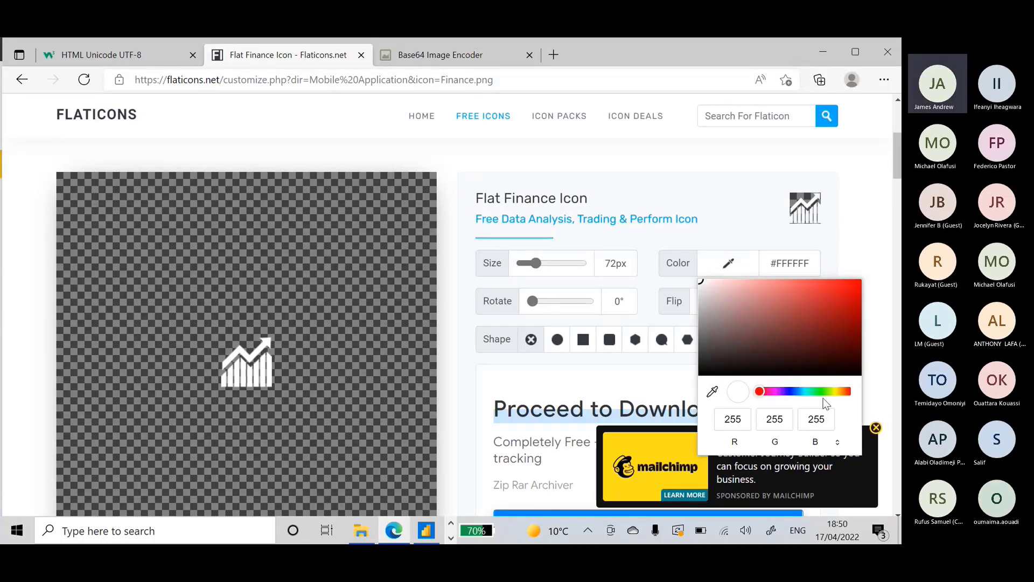
pyautogui.click(818, 391)
pyautogui.click(829, 291)
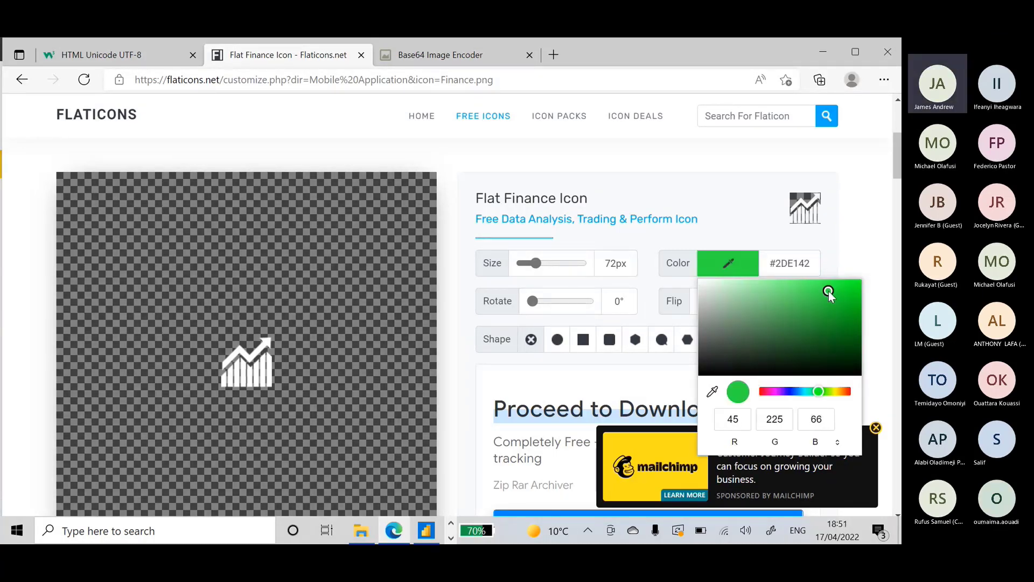
pyautogui.click(492, 301)
pyautogui.scroll(-5, 434, 384)
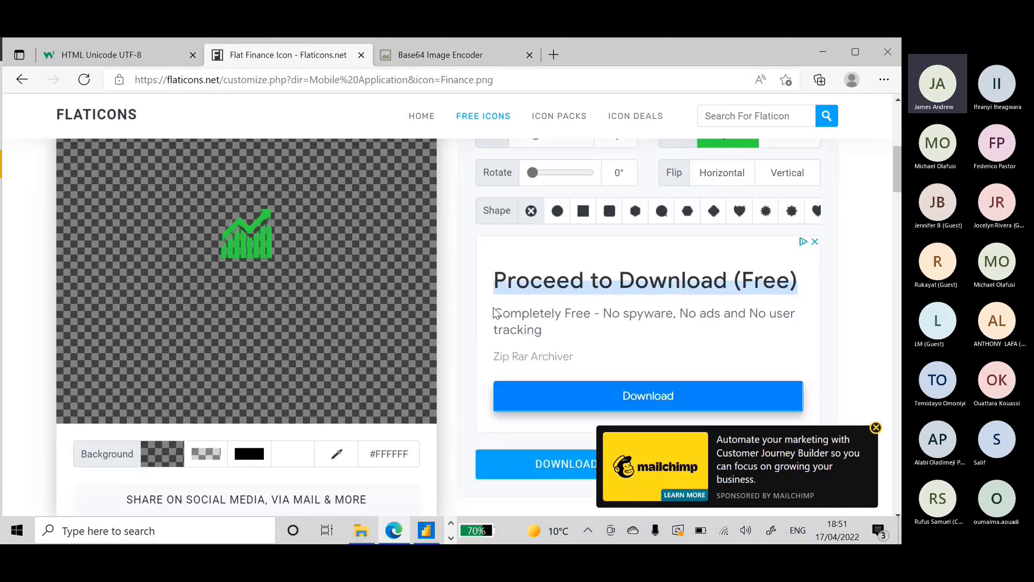
pyautogui.scroll(1, 609, 278)
pyautogui.click(598, 329)
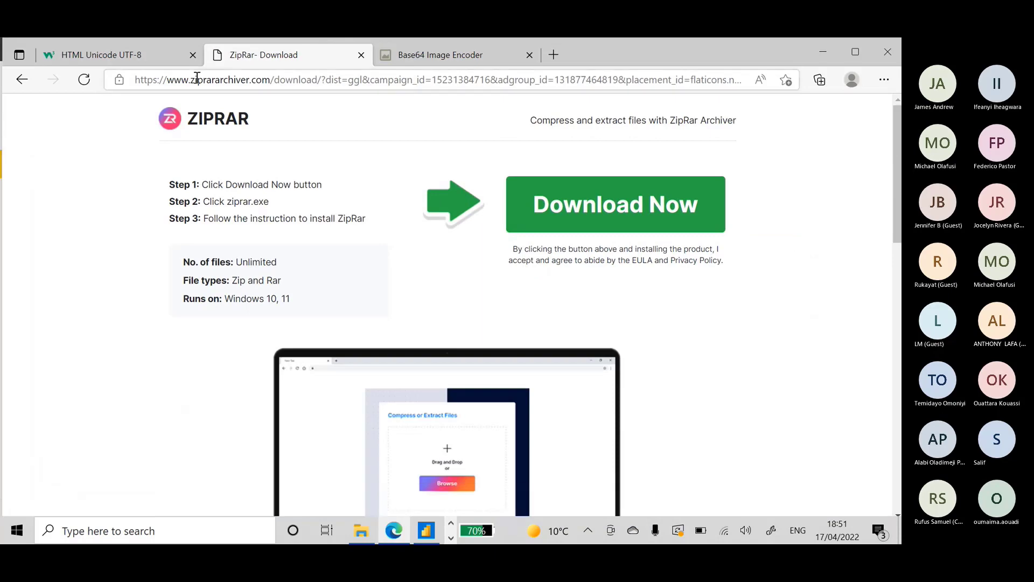
pyautogui.click(20, 81)
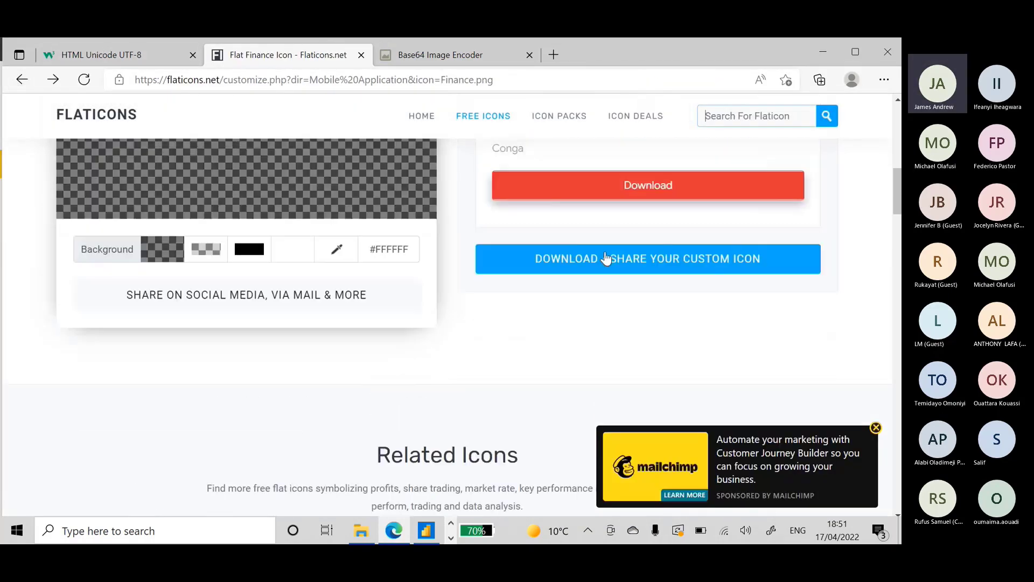
# Recolor the Finance icon green, #31D344, and download the customized icon as a 256px PNG.
pyautogui.click(605, 280)
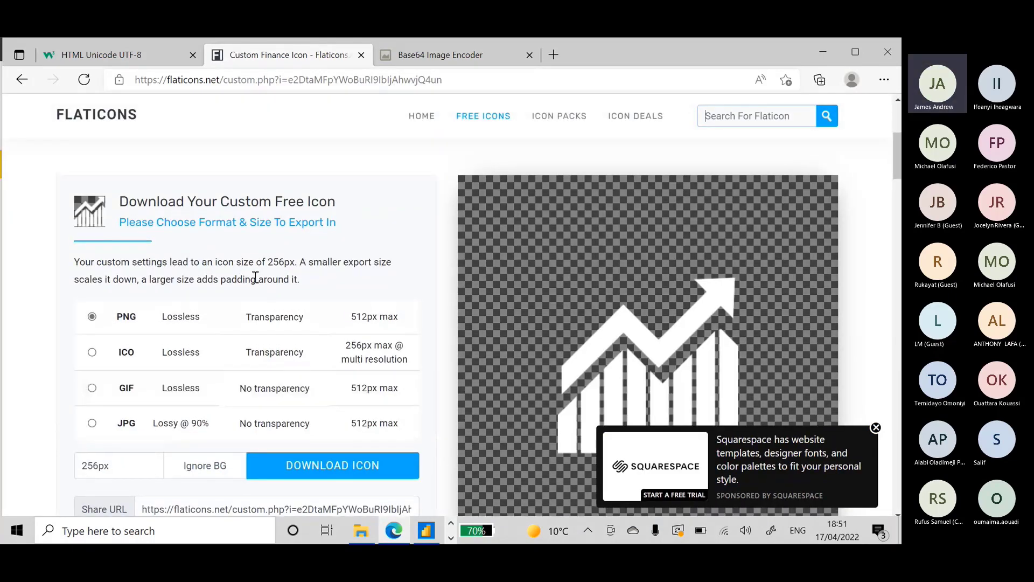
pyautogui.click(22, 79)
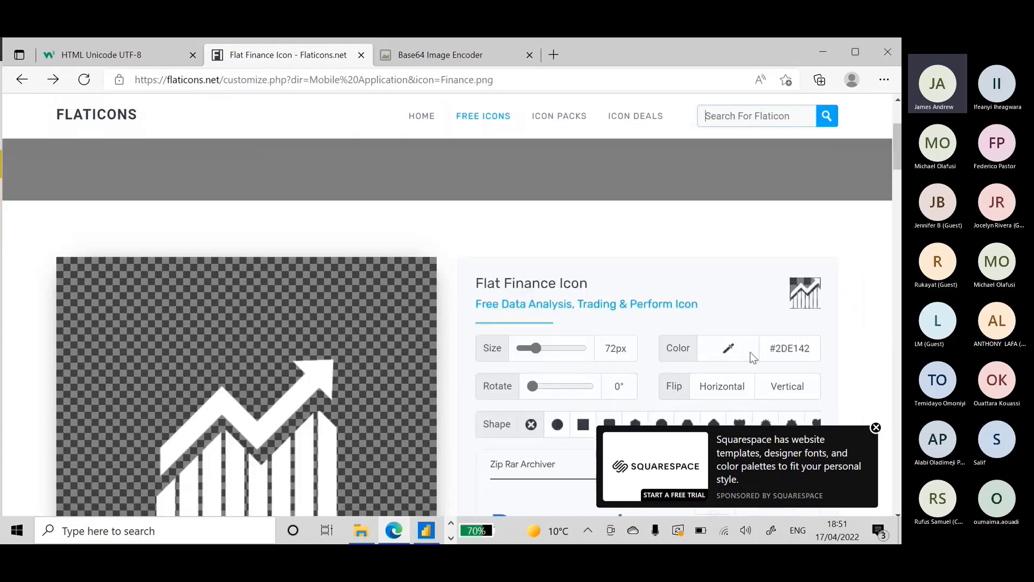
pyautogui.click(745, 306)
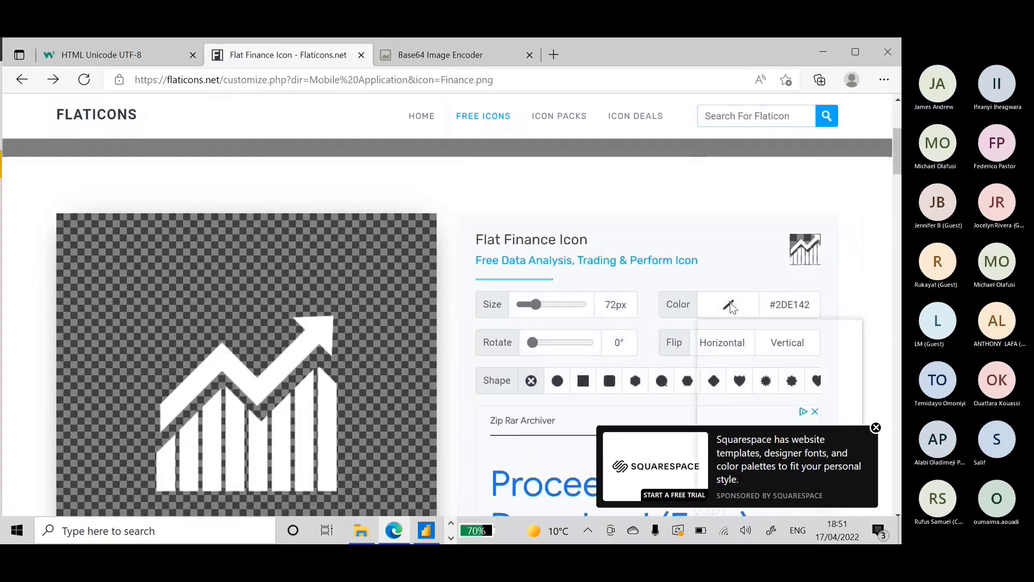
pyautogui.click(825, 350)
pyautogui.click(828, 284)
pyautogui.scroll(-5, 441, 325)
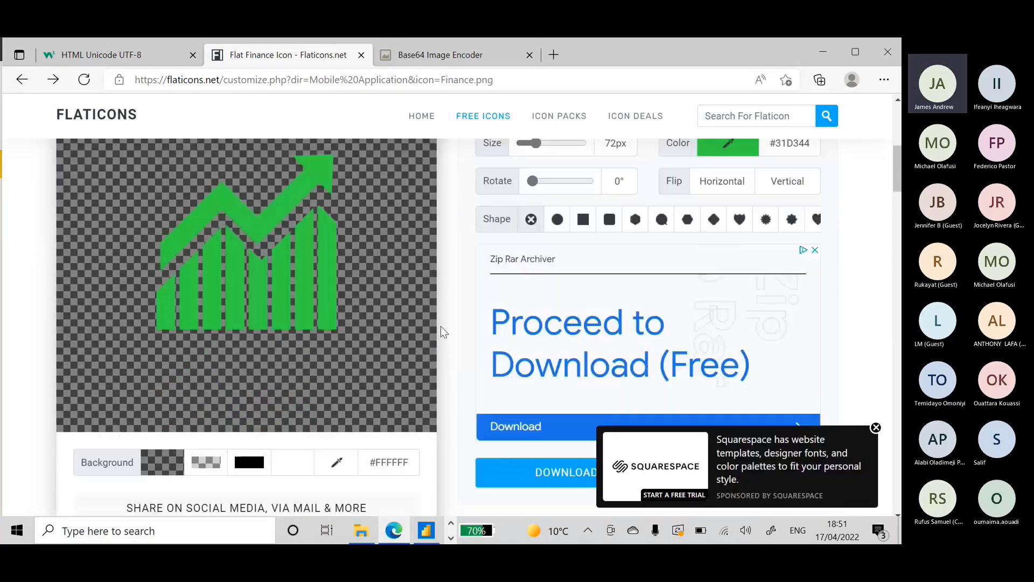
pyautogui.click(548, 383)
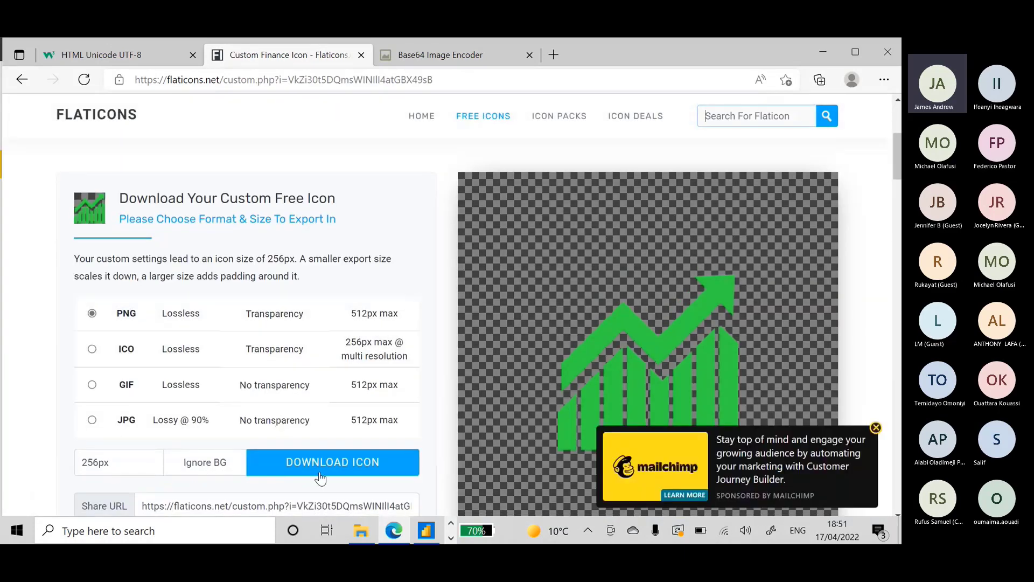
pyautogui.click(319, 472)
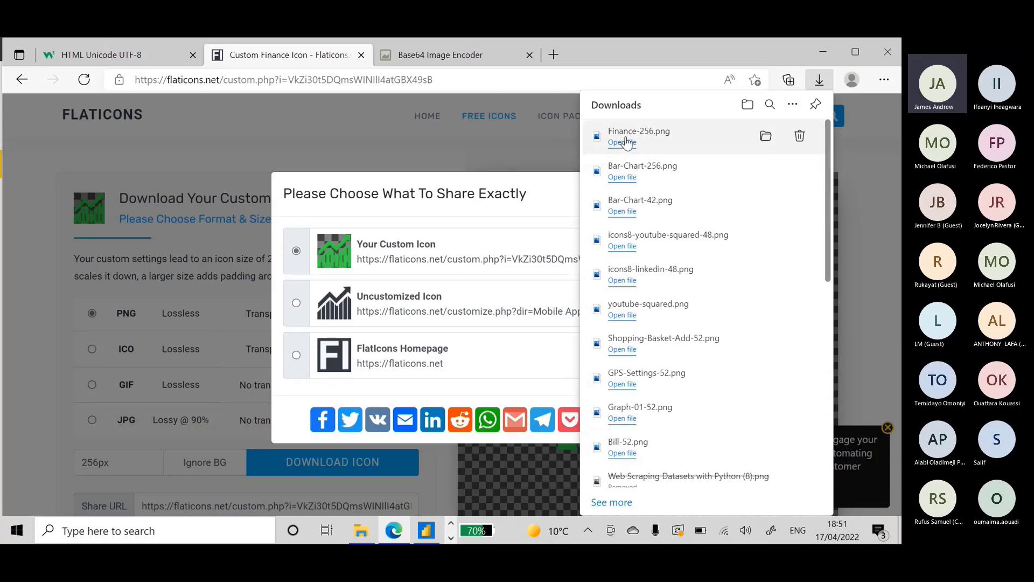
# Upload Finance-256 from the Downloads folder to the Base64 Image Encoder.
pyautogui.click(445, 56)
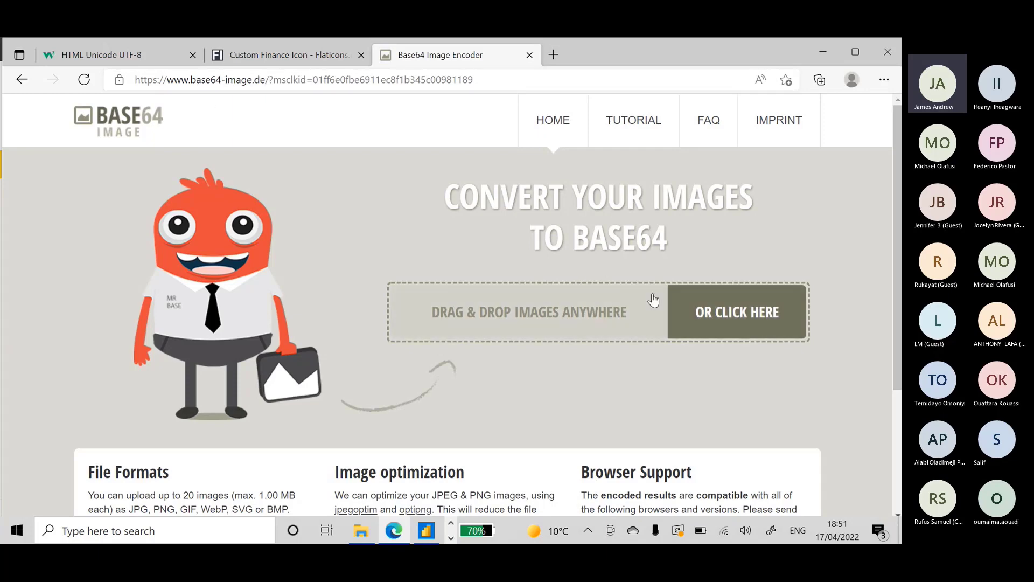
pyautogui.click(693, 301)
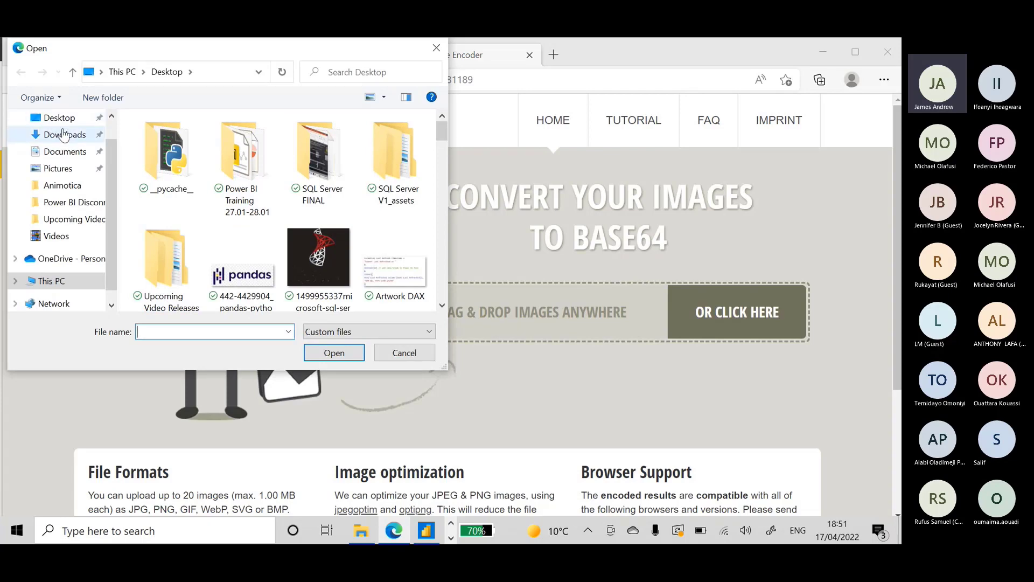
pyautogui.click(63, 134)
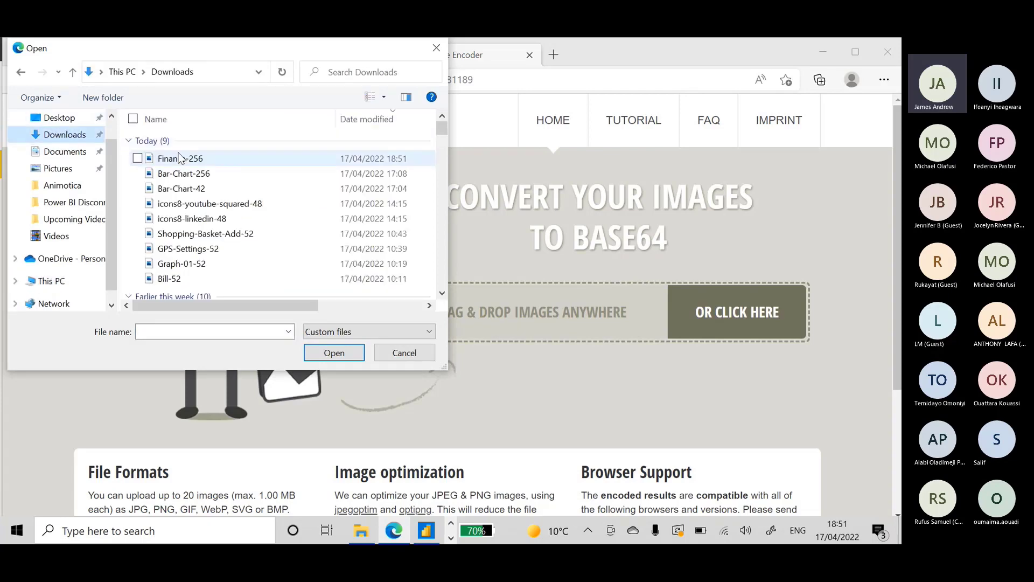
pyautogui.doubleClick(178, 163)
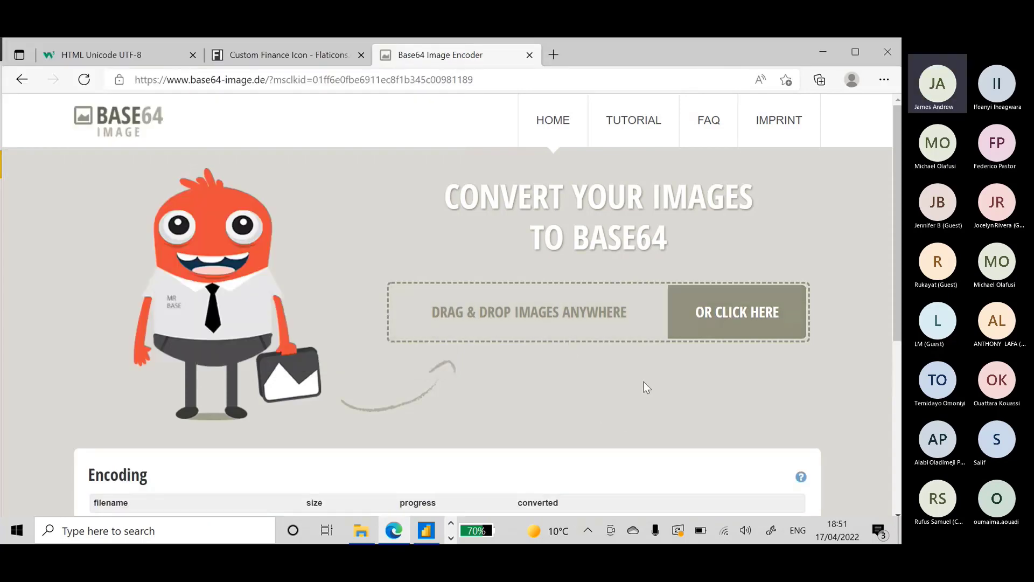
# Show the code of Finance-256.png and copy the Base64 string for use in <img> elements.
pyautogui.scroll(-2, 647, 387)
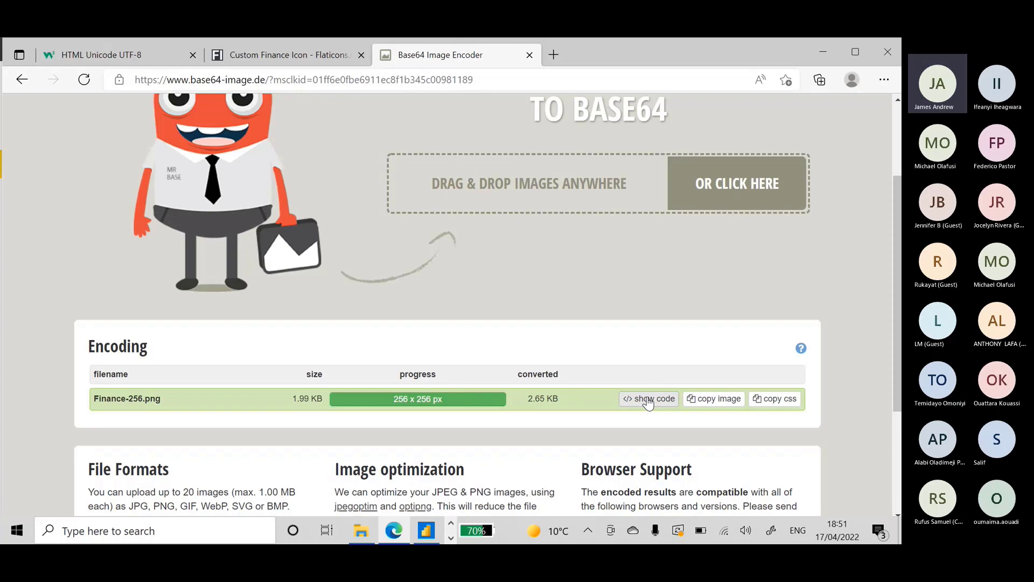
pyautogui.click(648, 402)
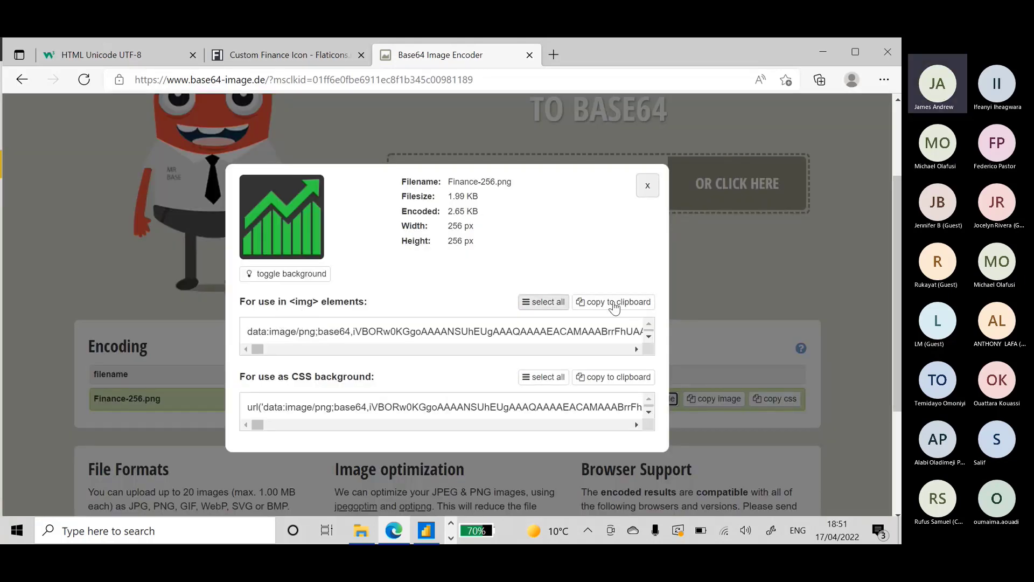
pyautogui.click(550, 303)
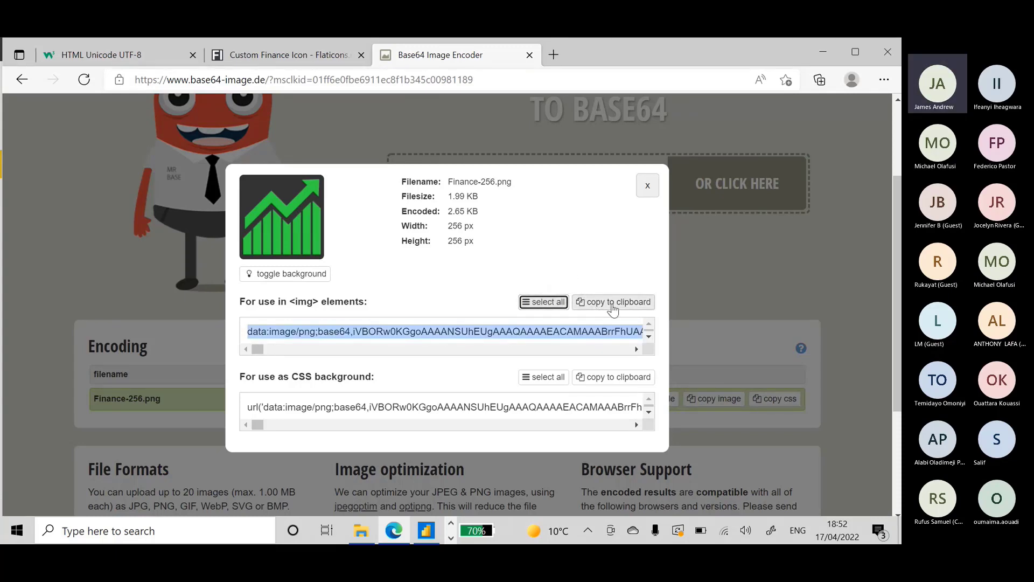
pyautogui.click(610, 302)
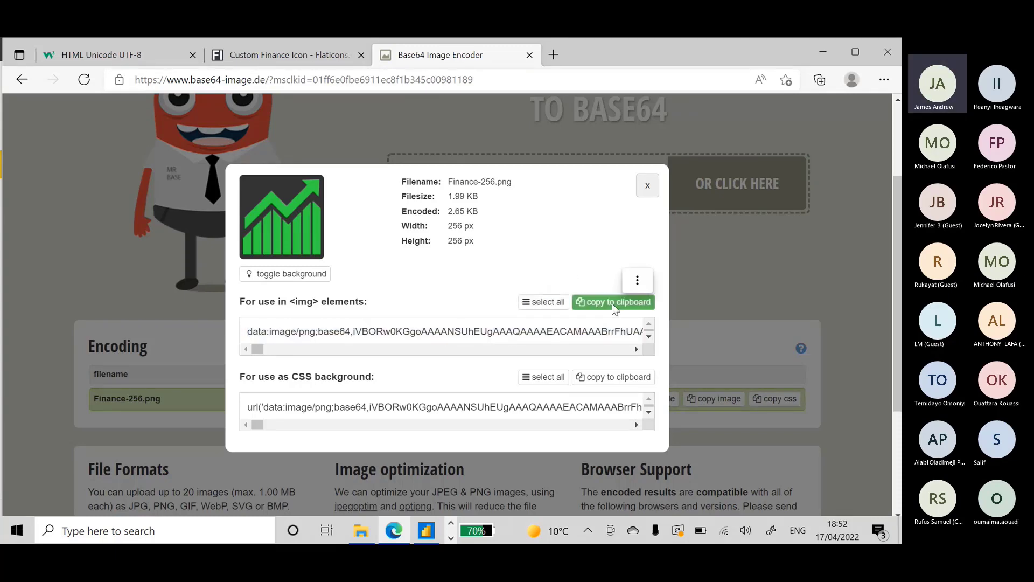
pyautogui.click(647, 185)
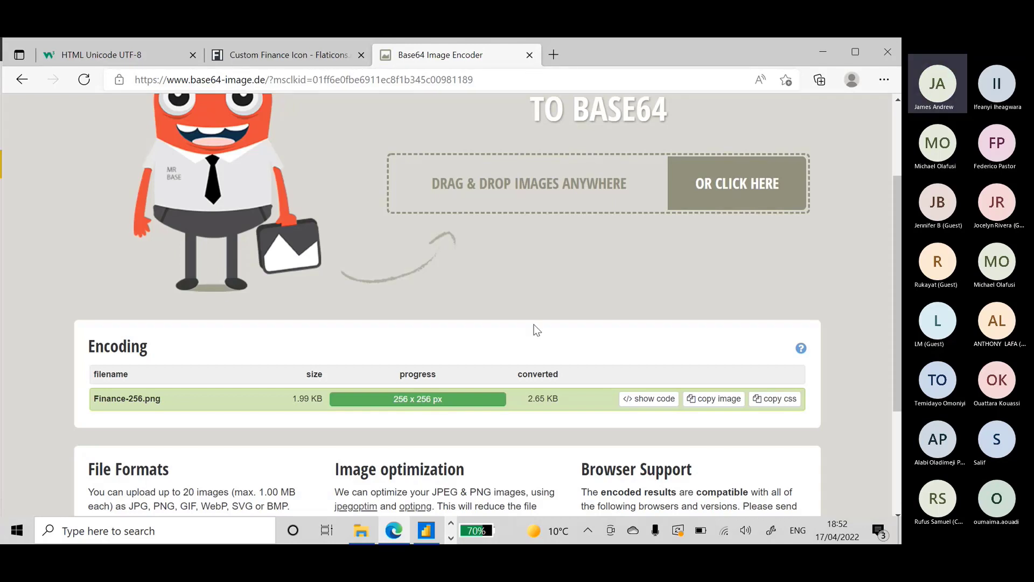
# Close the open trial2 and TrialJSON Notepad windows.
pyautogui.click(451, 537)
pyautogui.click(451, 537)
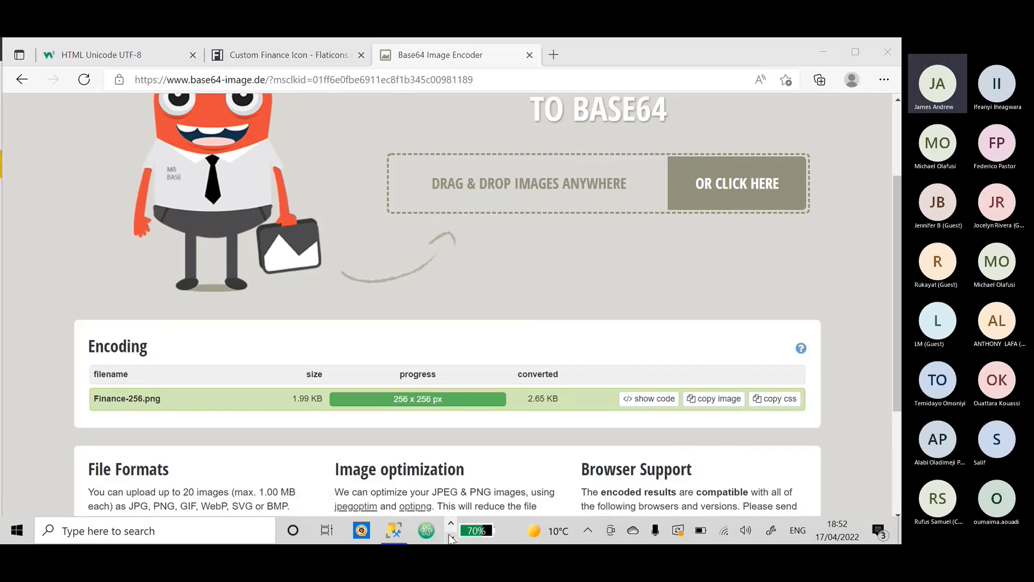
pyautogui.moveTo(399, 523)
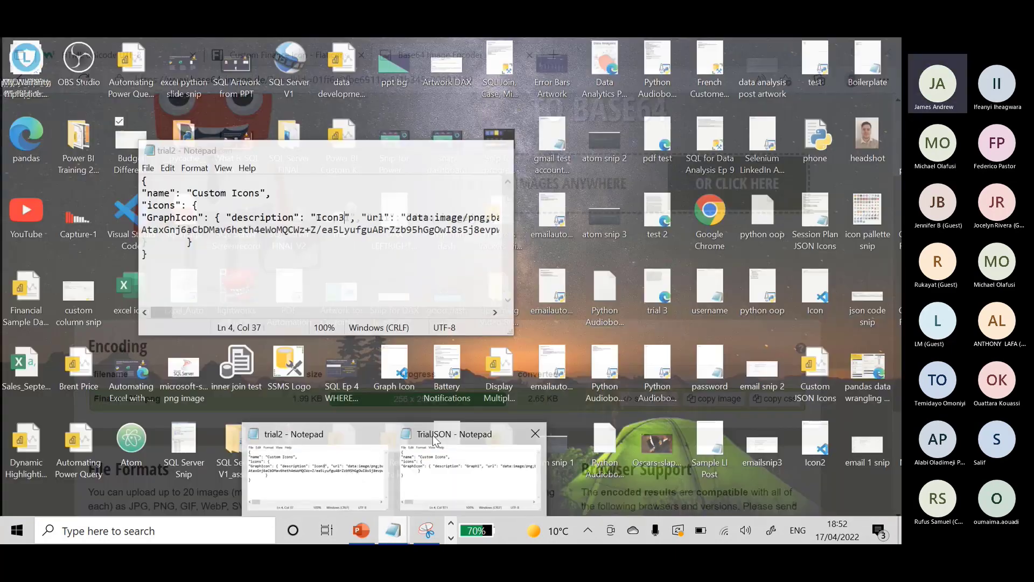
pyautogui.moveTo(463, 478)
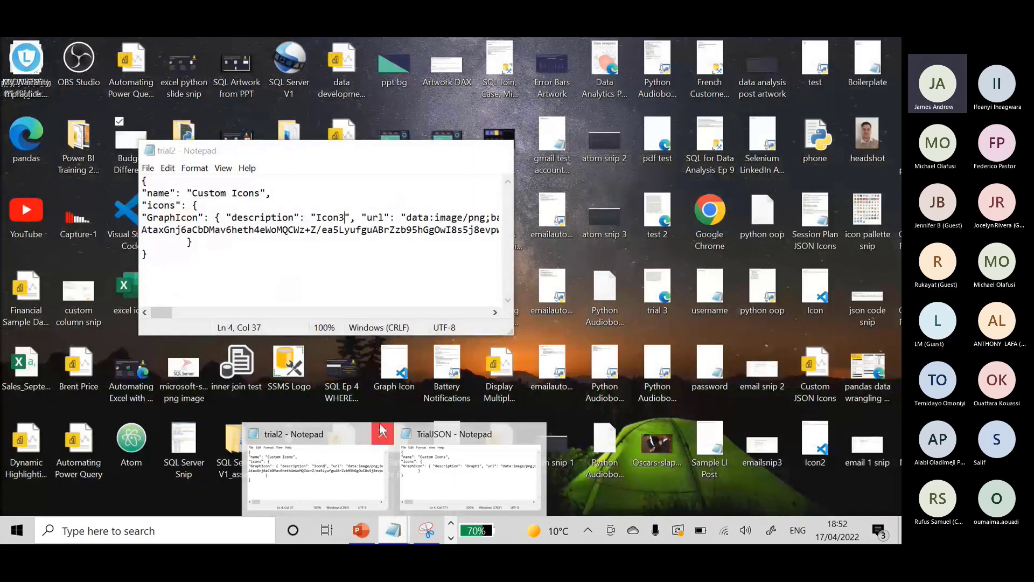
pyautogui.click(383, 428)
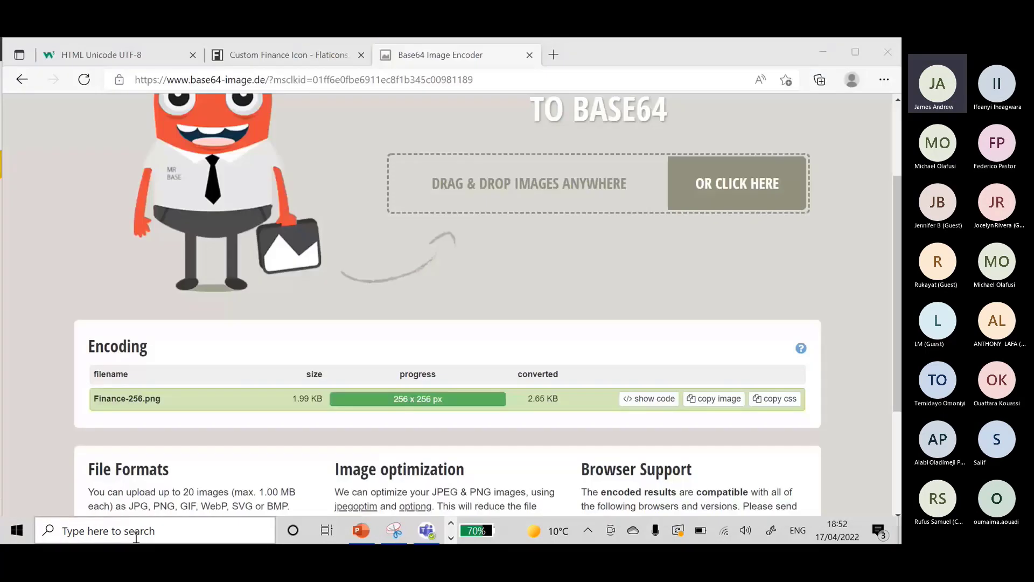
# Switch to a new Notepad window and open the Boilerplate text file from the Desktop.
pyautogui.click(138, 533)
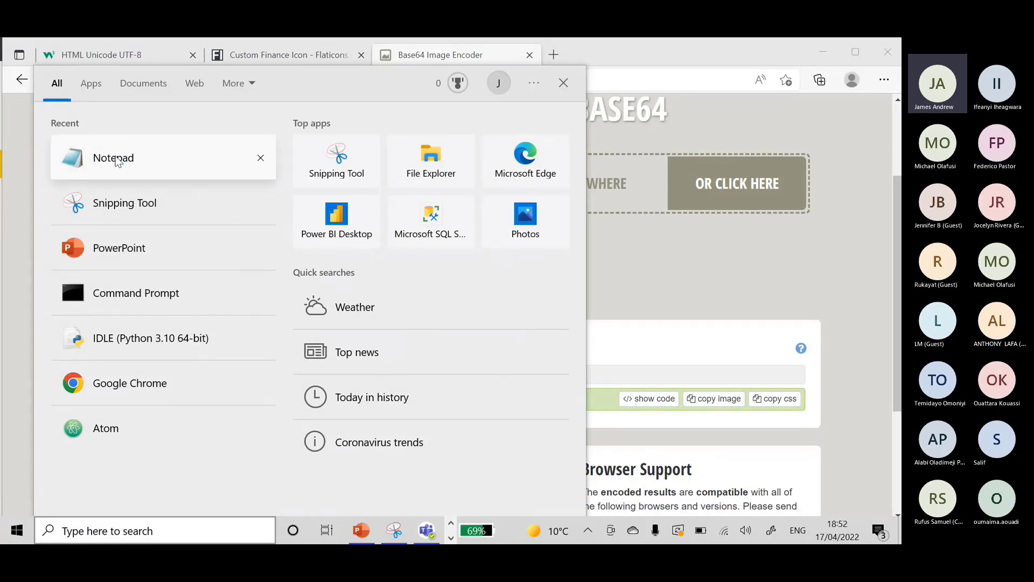
pyautogui.click(114, 159)
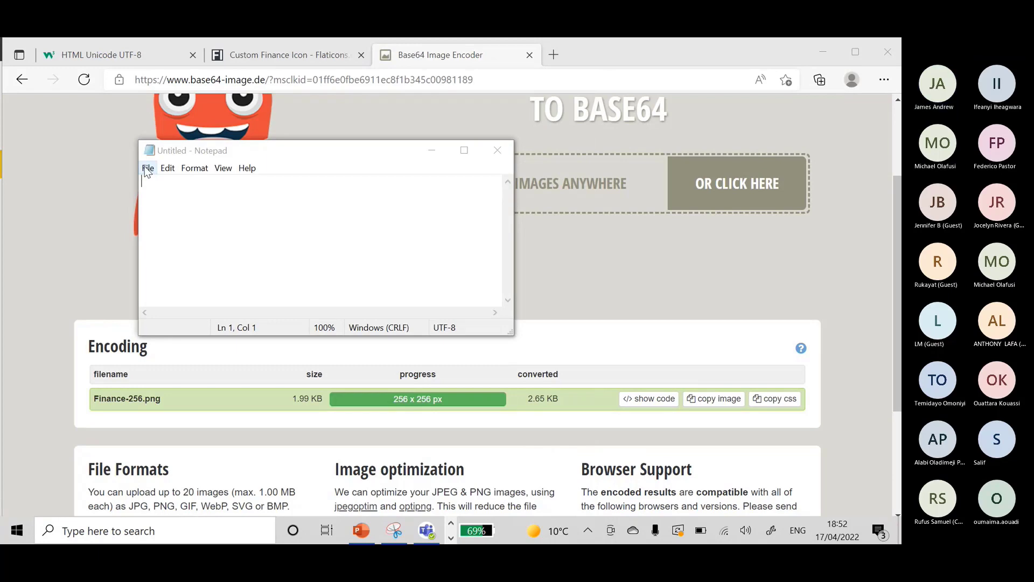
pyautogui.click(147, 168)
pyautogui.click(161, 216)
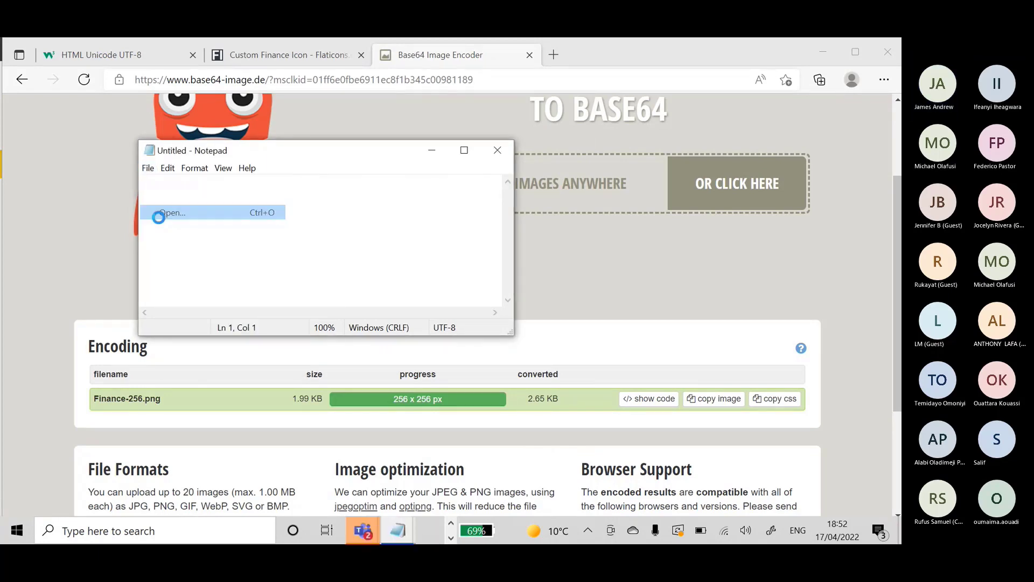
pyautogui.doubleClick(306, 223)
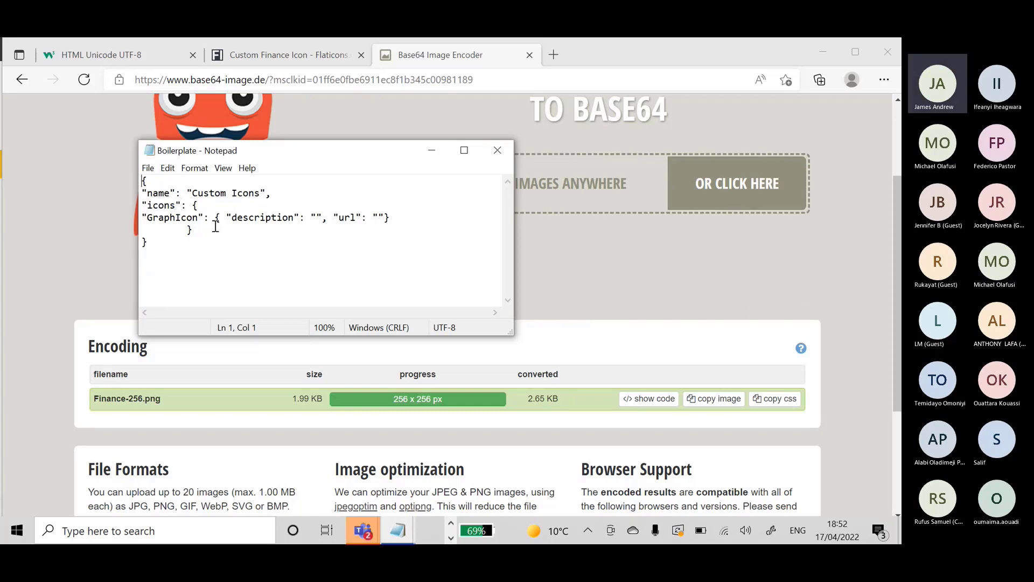
# Replace the GraphIcon entry's "description" key with "Graph Trial" and paste the copied Base64 image string as the url value.
pyautogui.press('BackSpace')
pyautogui.press('BackSpace')
pyautogui.press('BackSpace')
pyautogui.press('BackSpace')
pyautogui.press('BackSpace')
pyautogui.press('BackSpace')
pyautogui.press('BackSpace')
pyautogui.press('BackSpace')
pyautogui.press('BackSpace')
pyautogui.press('BackSpace')
pyautogui.press('BackSpace')
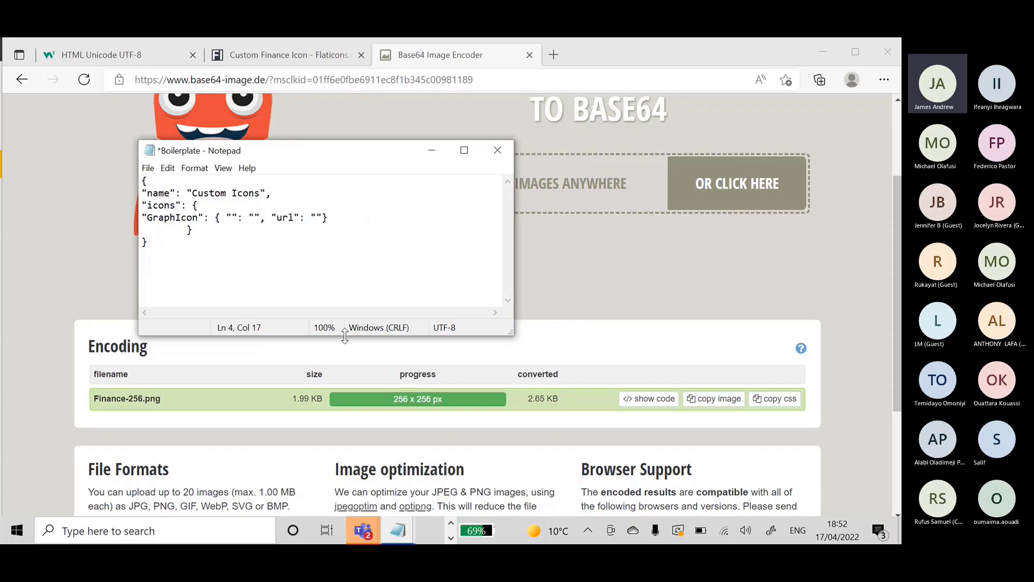
pyautogui.write('Graph T')
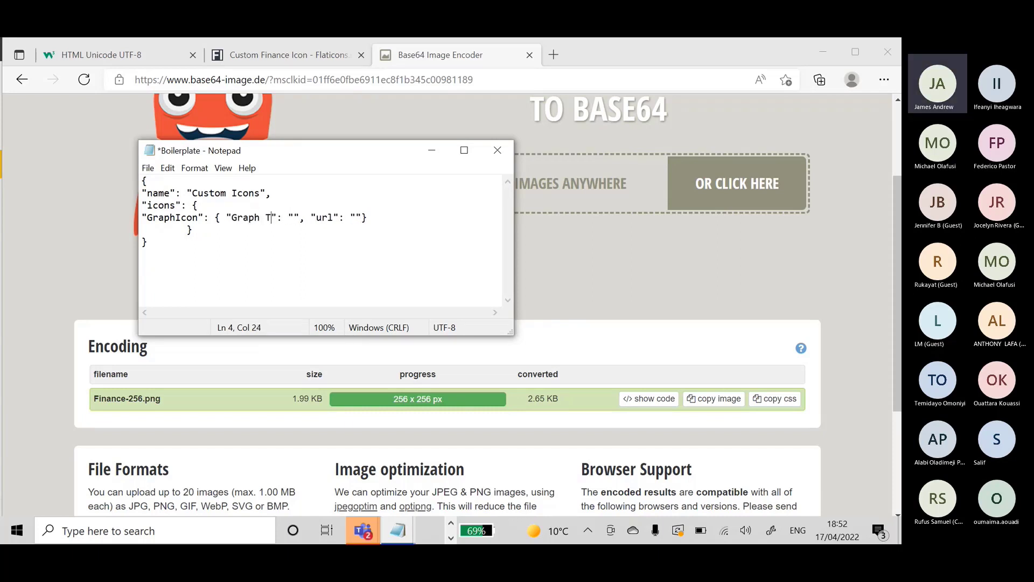
pyautogui.write('rial')
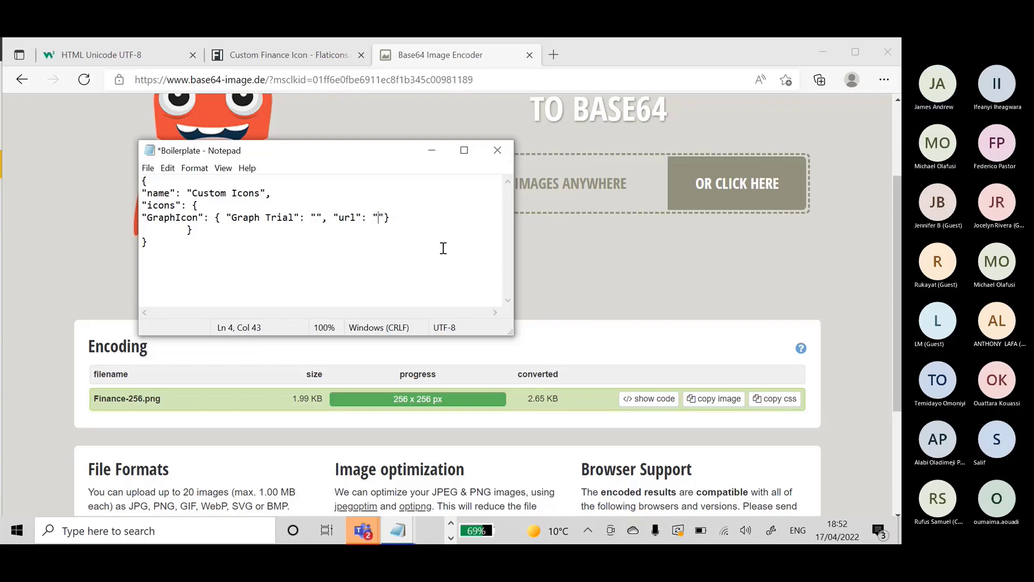
pyautogui.hotkey('ctrl', 'v')
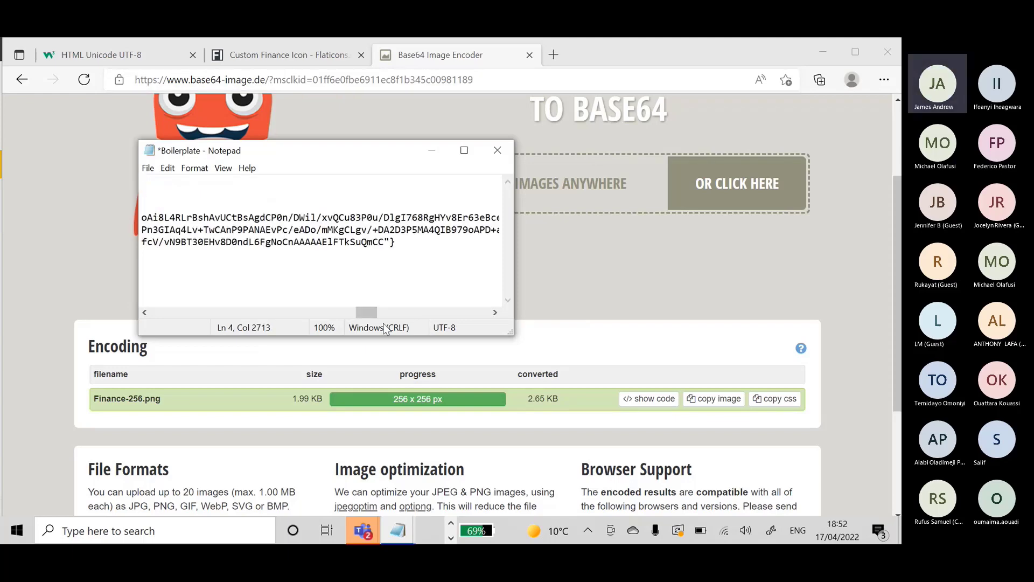
pyautogui.moveTo(367, 312); pyautogui.dragTo(128, 248)
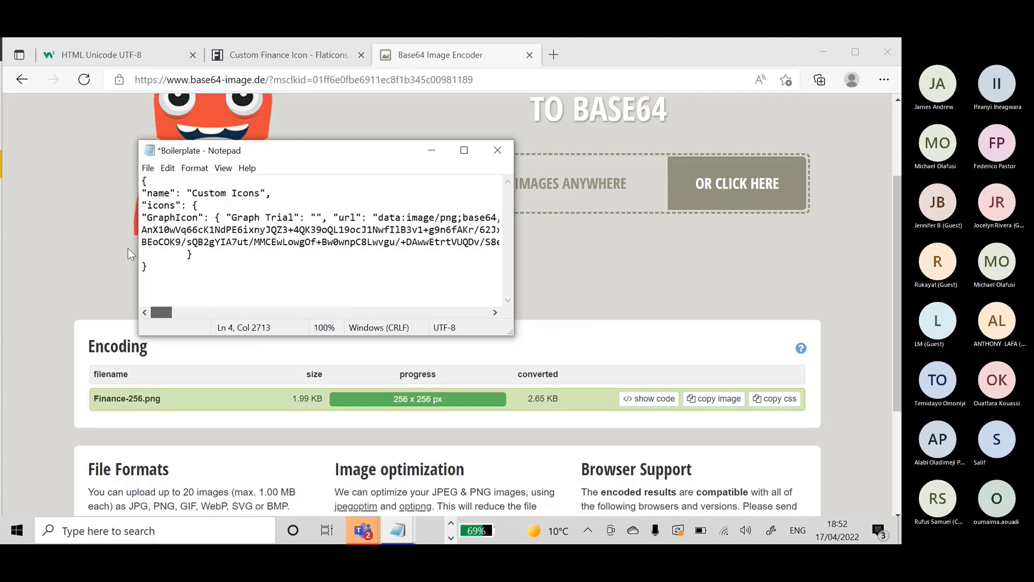
# Save the file to the Desktop as Boilerplate.json with the file type set to All Files.
pyautogui.click(148, 167)
pyautogui.click(148, 168)
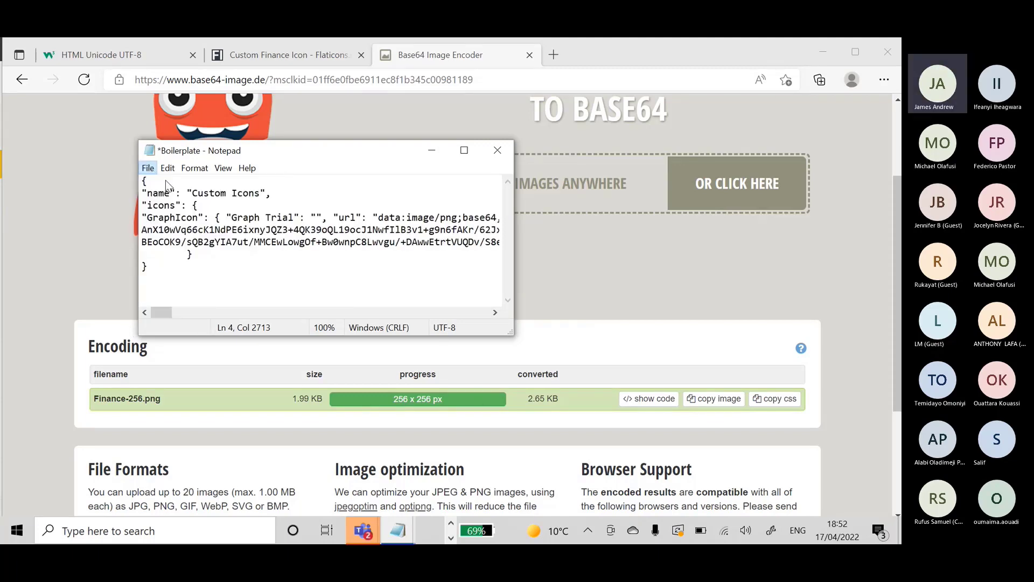
pyautogui.click(167, 168)
pyautogui.click(147, 168)
pyautogui.click(186, 240)
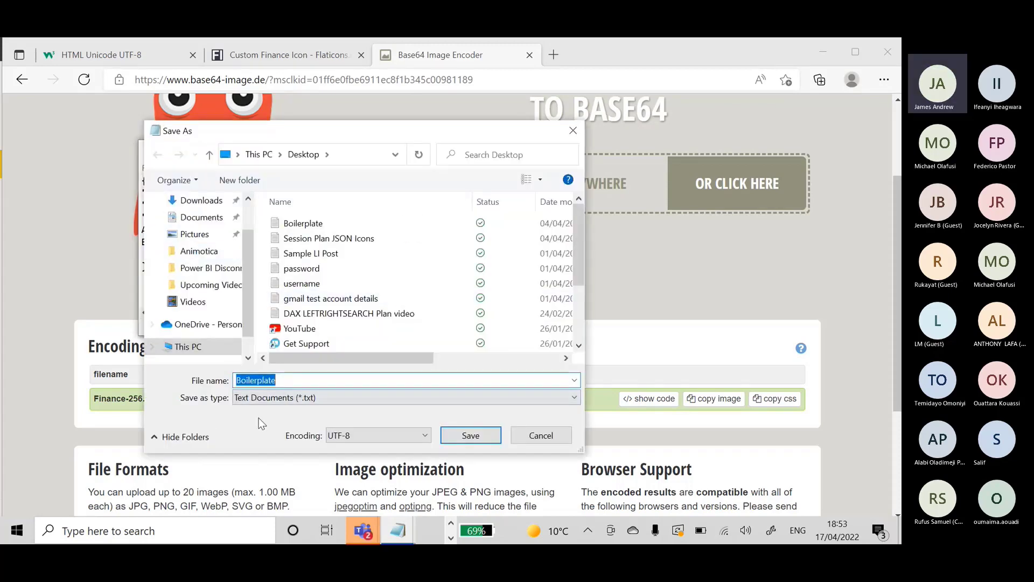
pyautogui.click(261, 397)
pyautogui.click(256, 423)
pyautogui.doubleClick(276, 381)
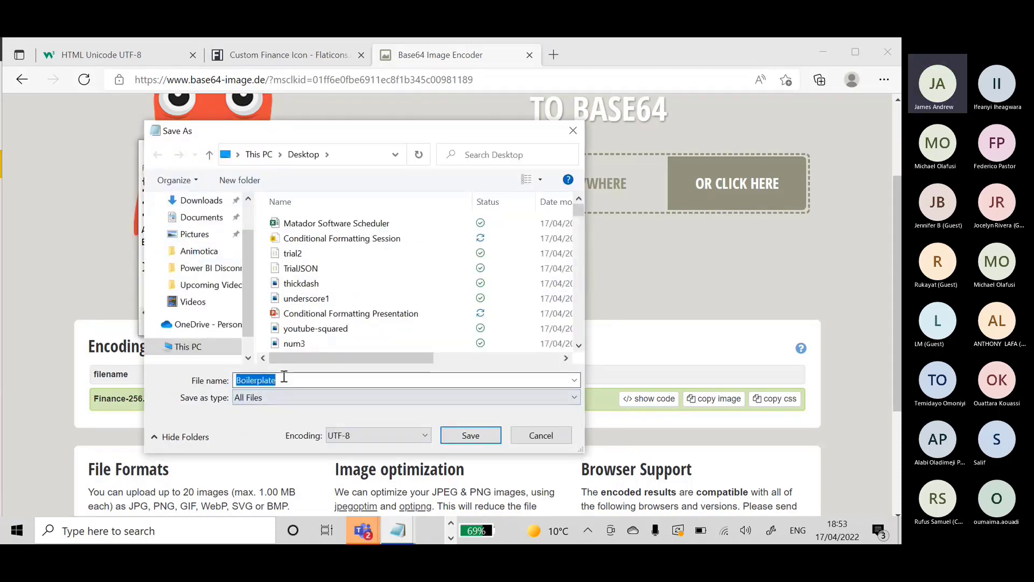
pyautogui.click(279, 380)
pyautogui.write('.')
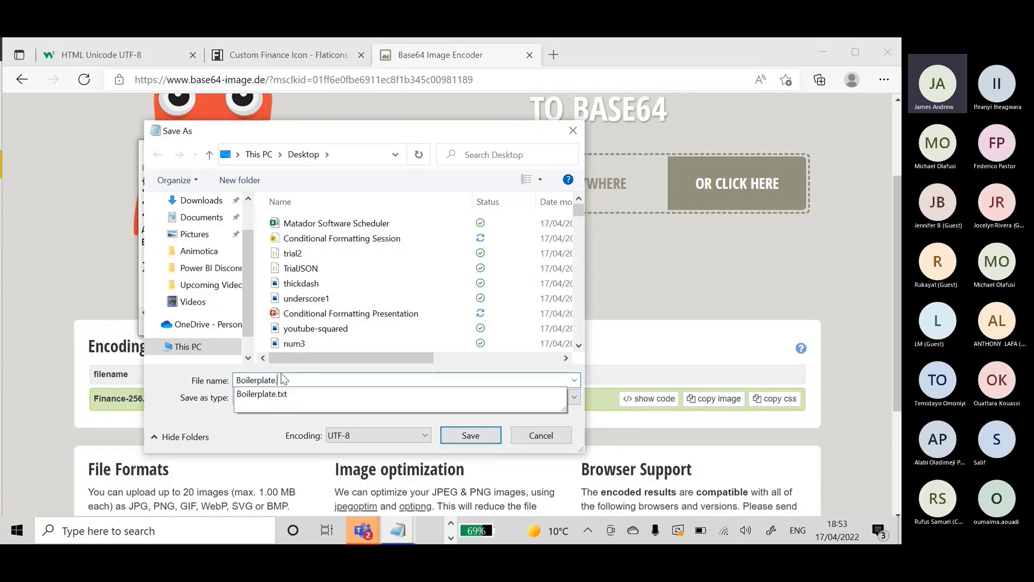
pyautogui.write('json')
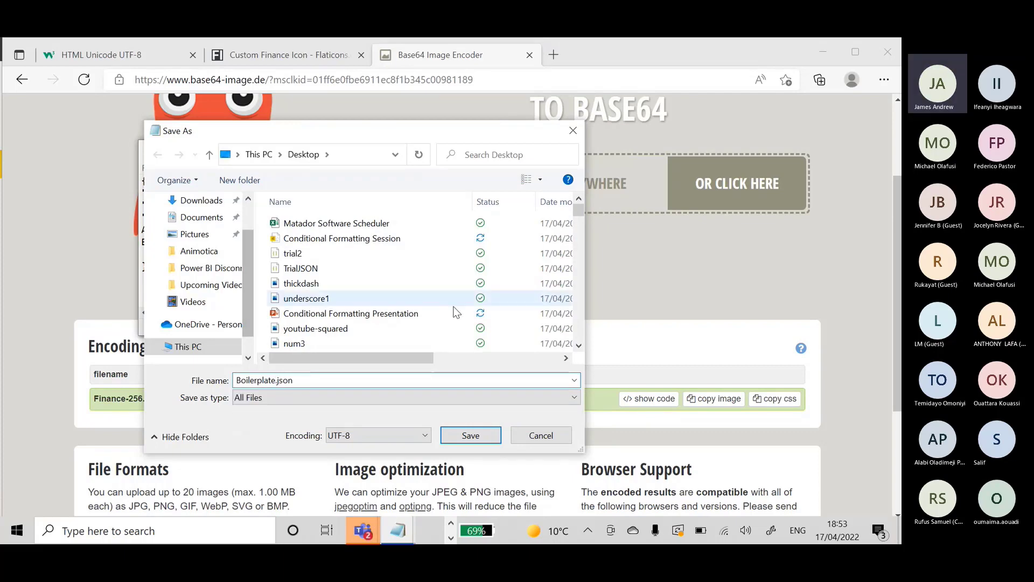
pyautogui.scroll(1, 200, 212)
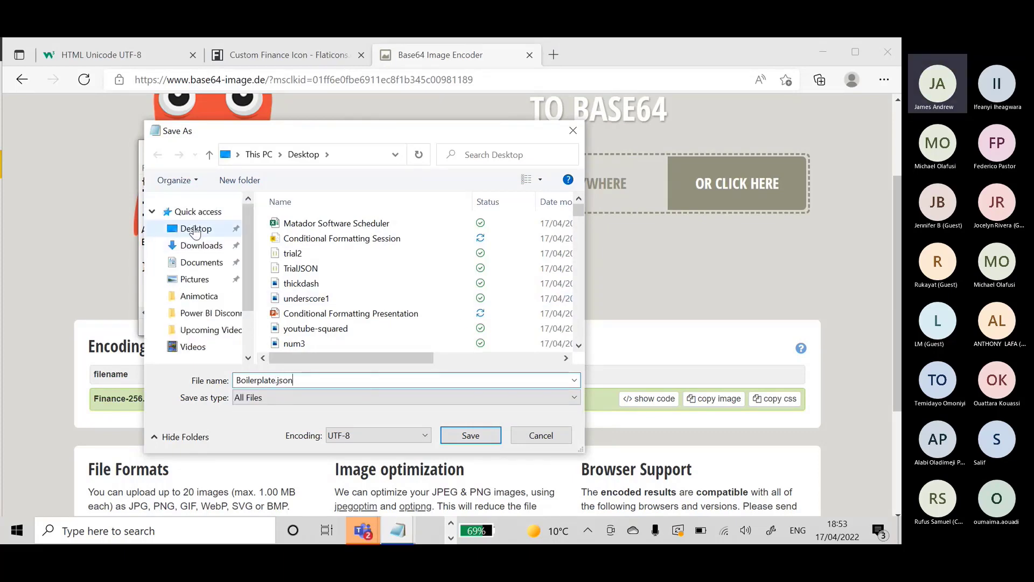
pyautogui.click(195, 229)
pyautogui.click(466, 437)
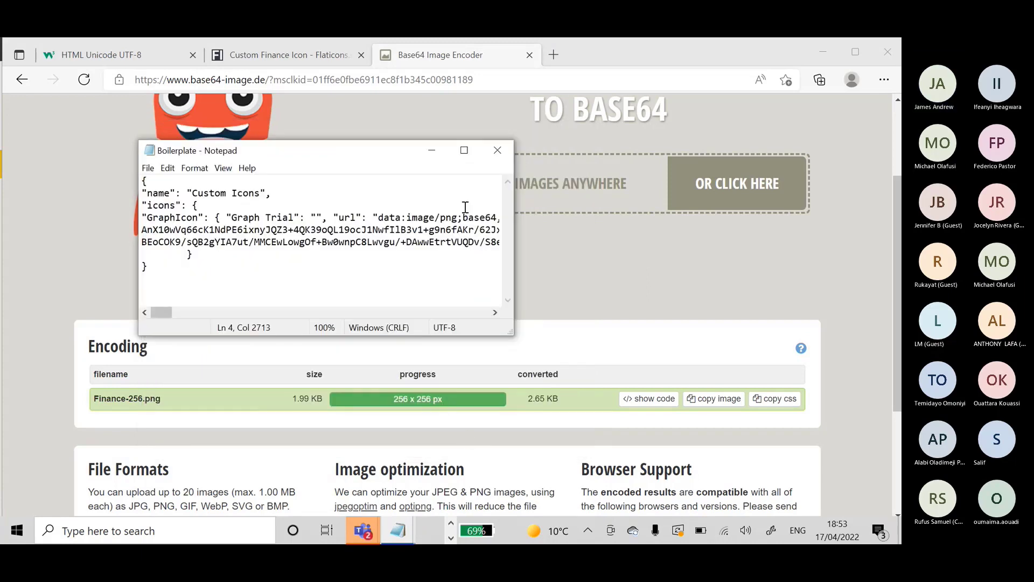
# Switch to the Power BI Desktop report and import the Boilerplate JSON file from the Desktop as a theme.
pyautogui.hotkey('ctrl', 'n')
pyautogui.click(826, 43)
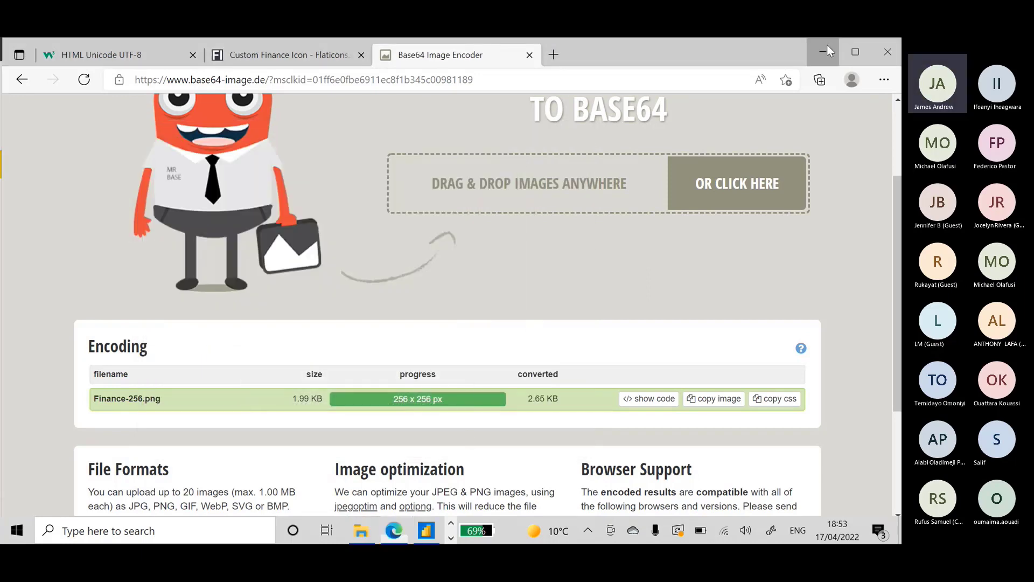
pyautogui.click(825, 48)
pyautogui.click(431, 150)
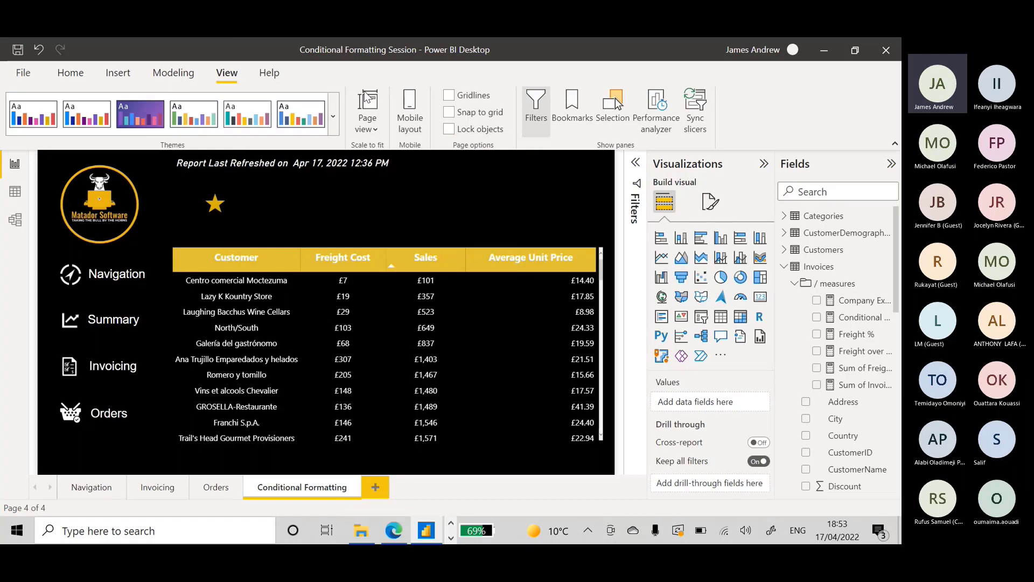
pyautogui.click(337, 105)
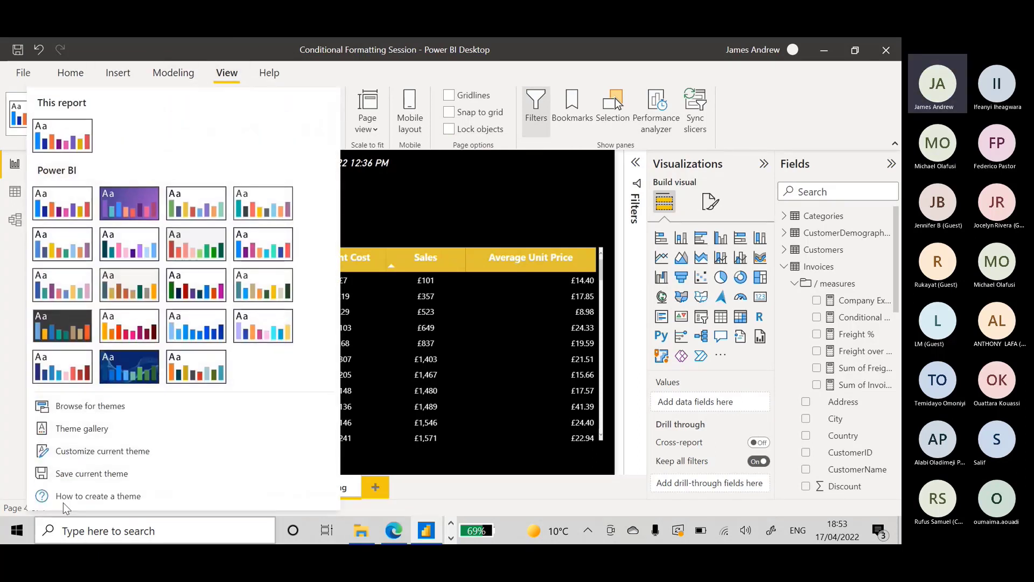
pyautogui.click(92, 405)
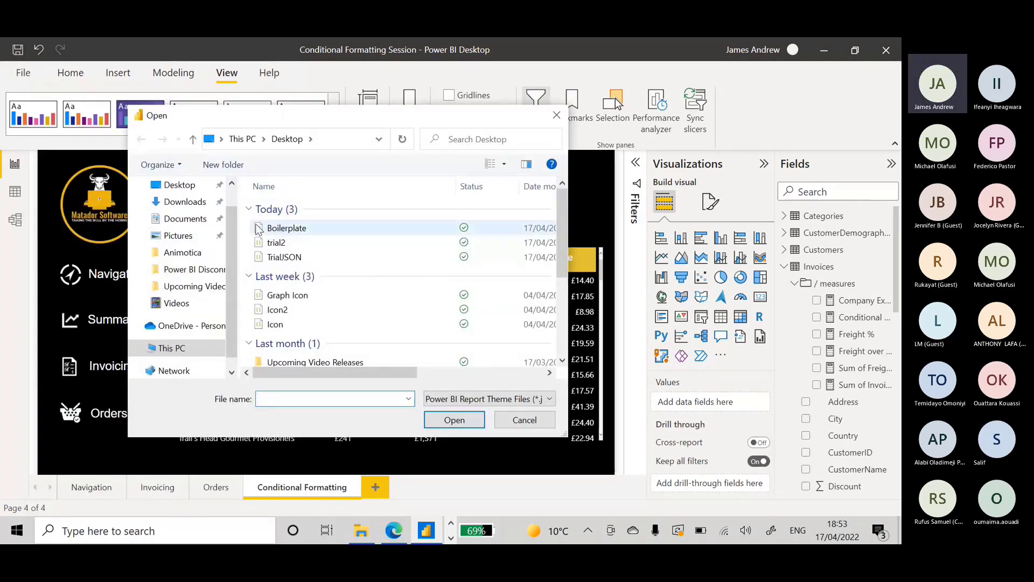
pyautogui.doubleClick(285, 229)
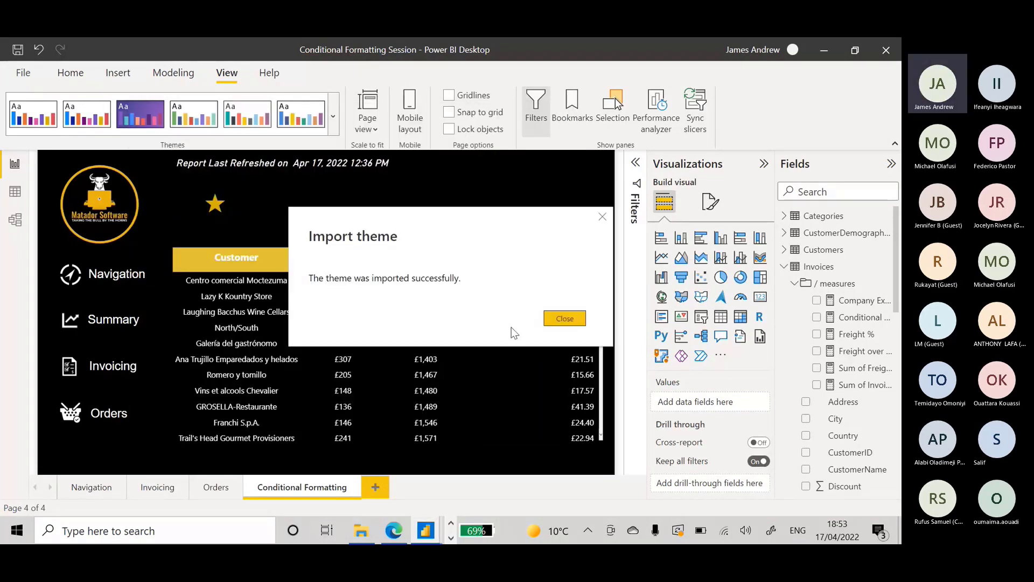
pyautogui.click(565, 318)
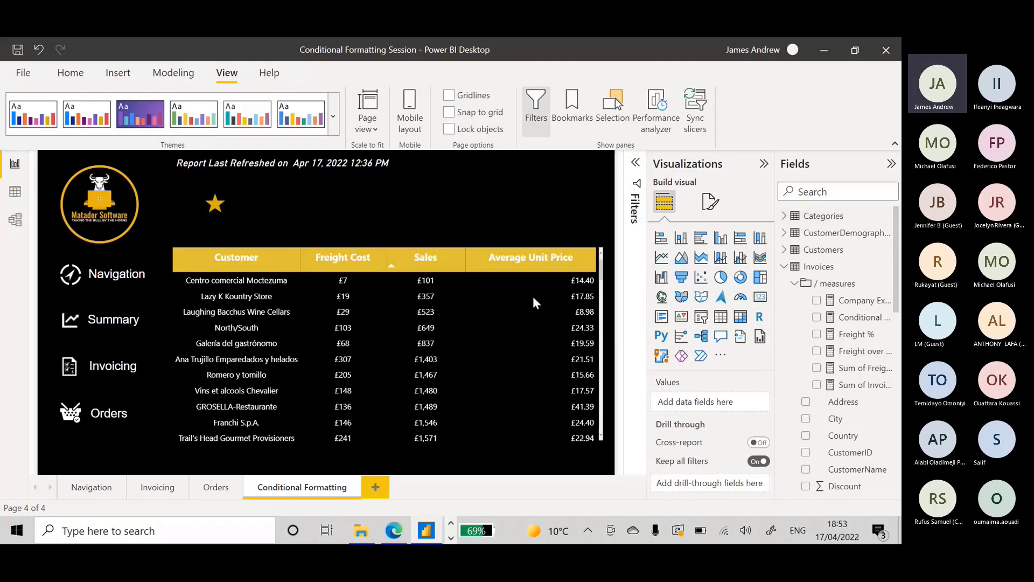
# Try the custom green graph icon in the 0 to 33 percent rule of the Sales field's icon formatting, and discard the rules.
pyautogui.click(460, 275)
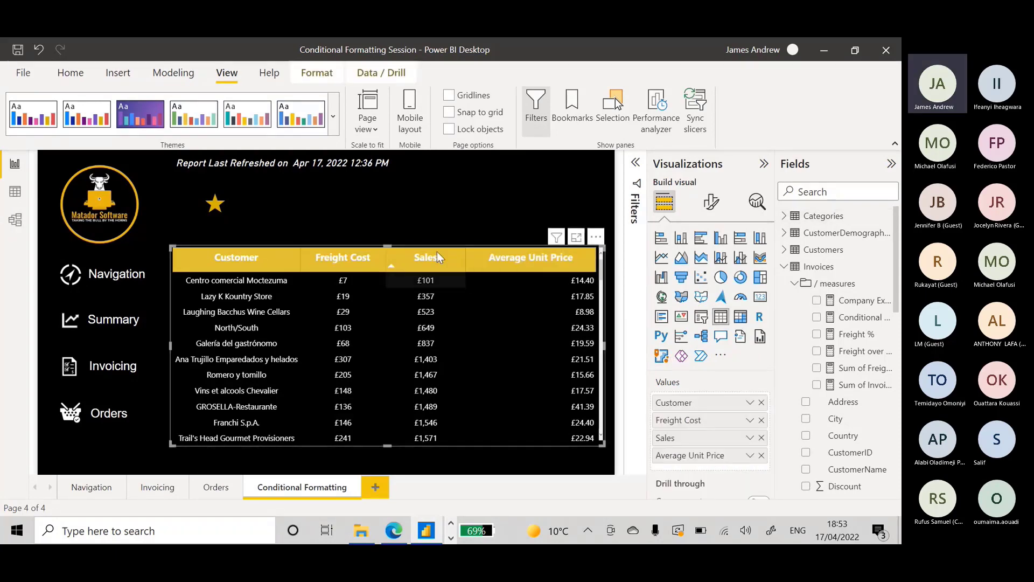
pyautogui.rightClick(691, 441)
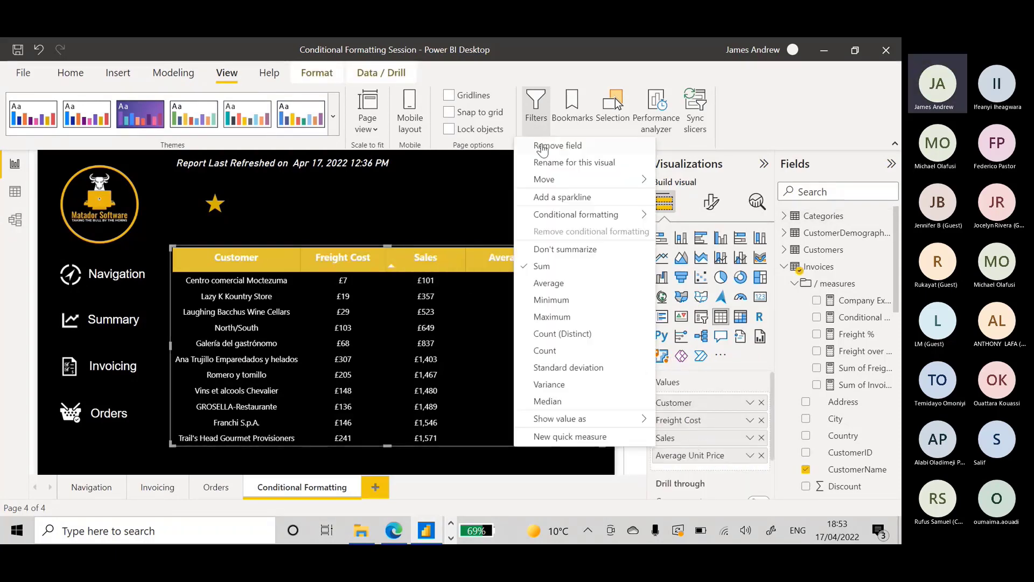
pyautogui.moveTo(572, 217)
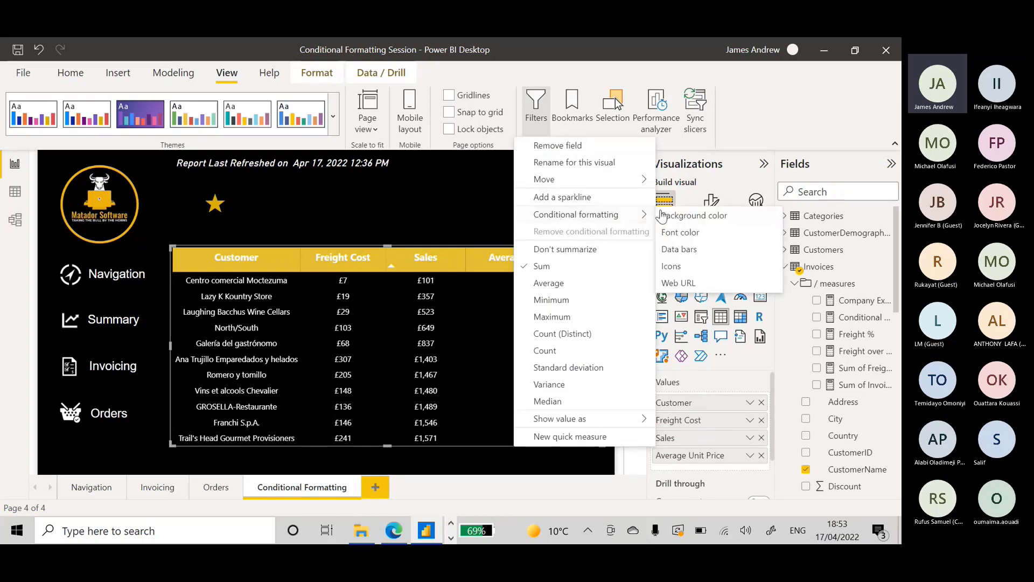
pyautogui.click(668, 265)
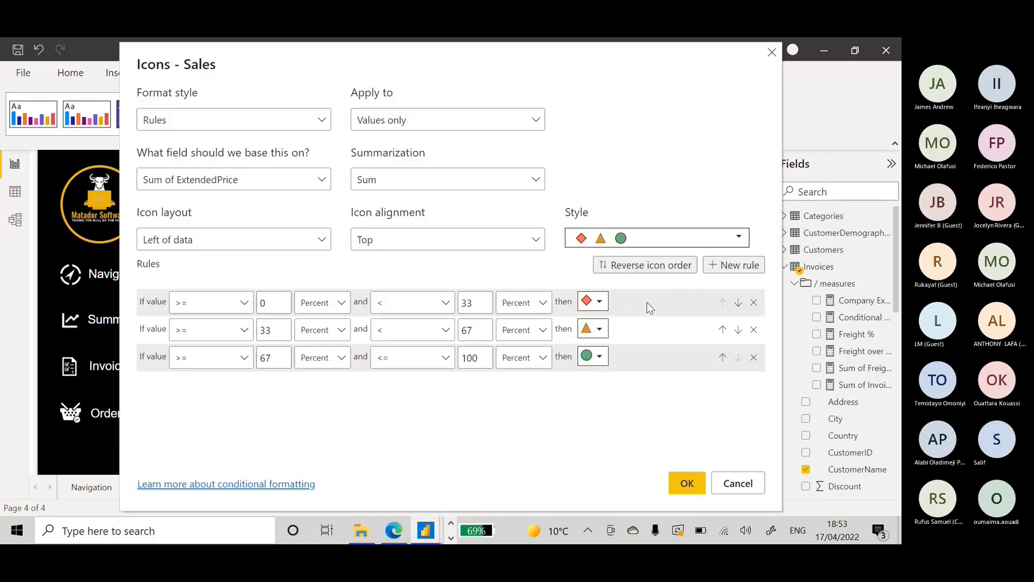
pyautogui.click(597, 301)
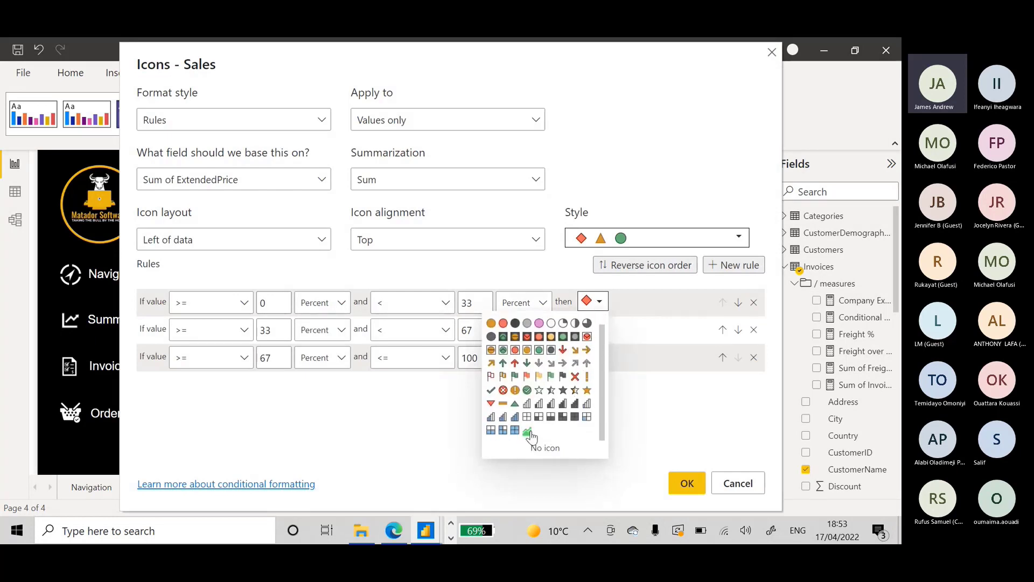
pyautogui.click(527, 431)
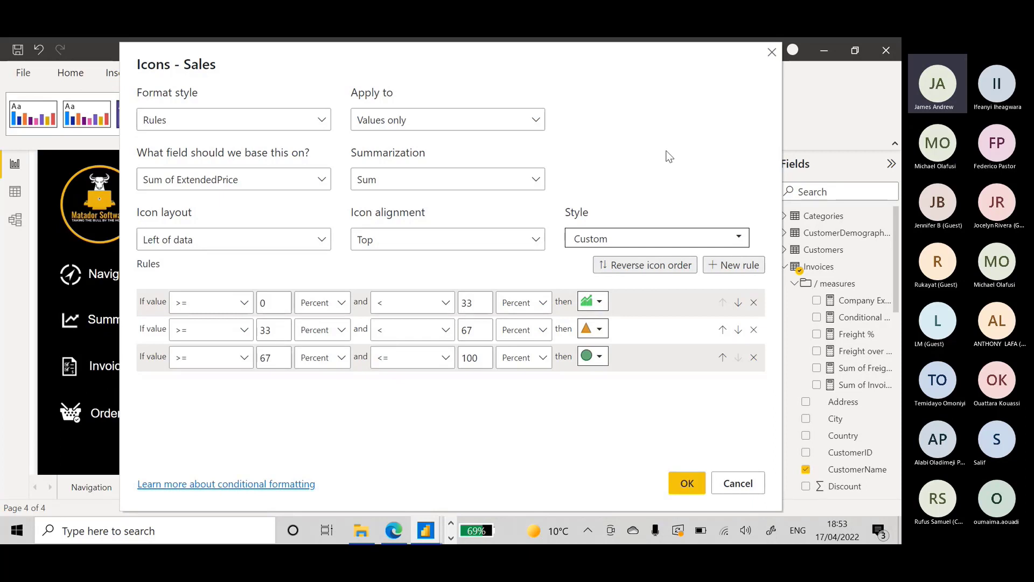
pyautogui.click(739, 485)
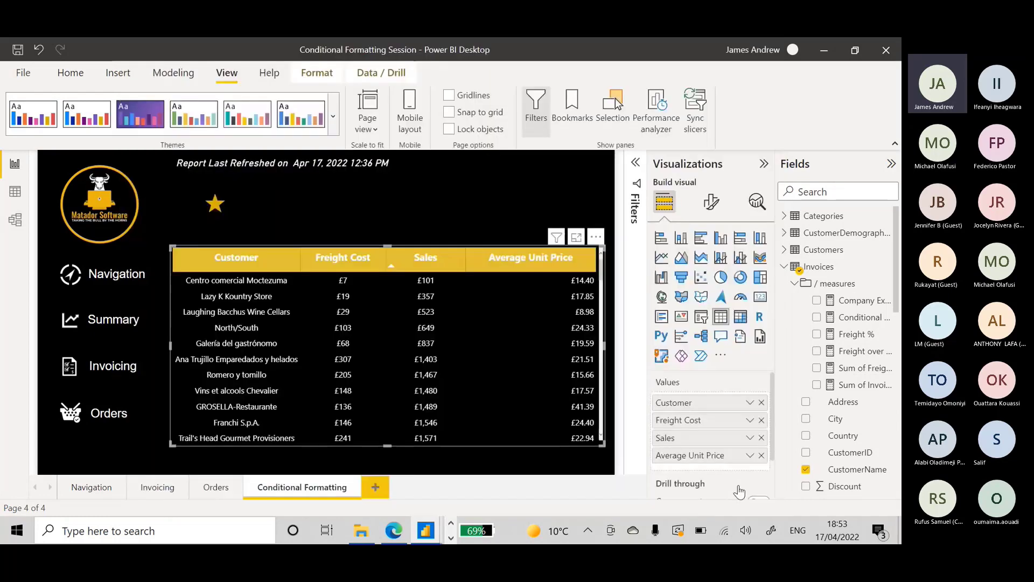
# Minimize the Power BI report and bring up the previews of the open Microsoft Teams windows.
pyautogui.click(825, 50)
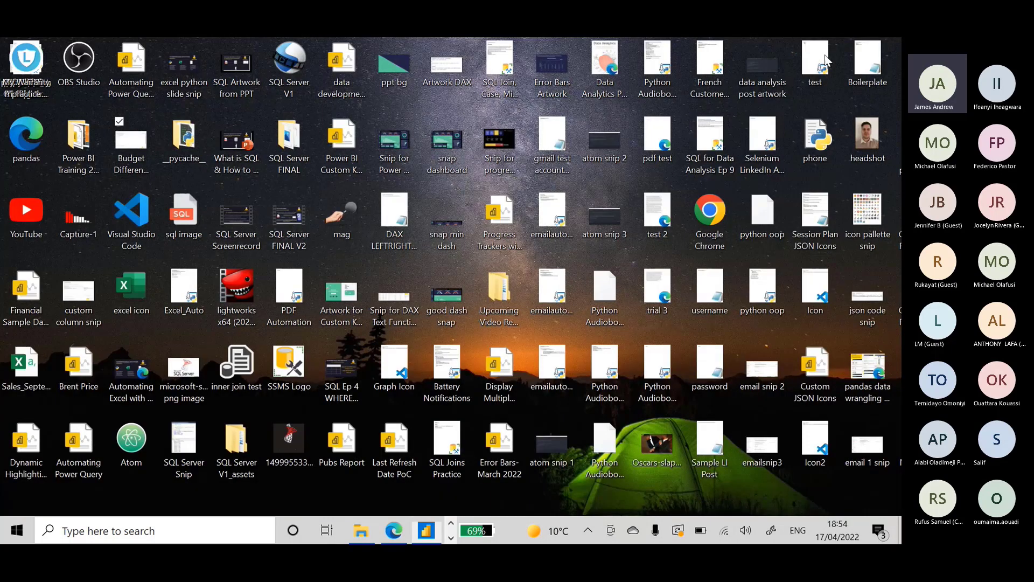
pyautogui.click(451, 537)
pyautogui.click(451, 537)
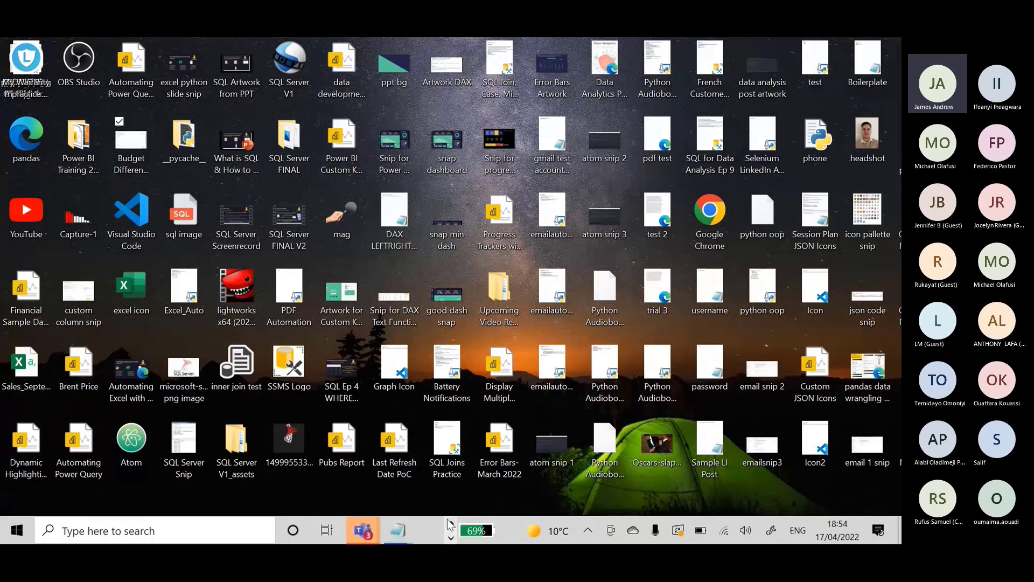
pyautogui.moveTo(356, 540)
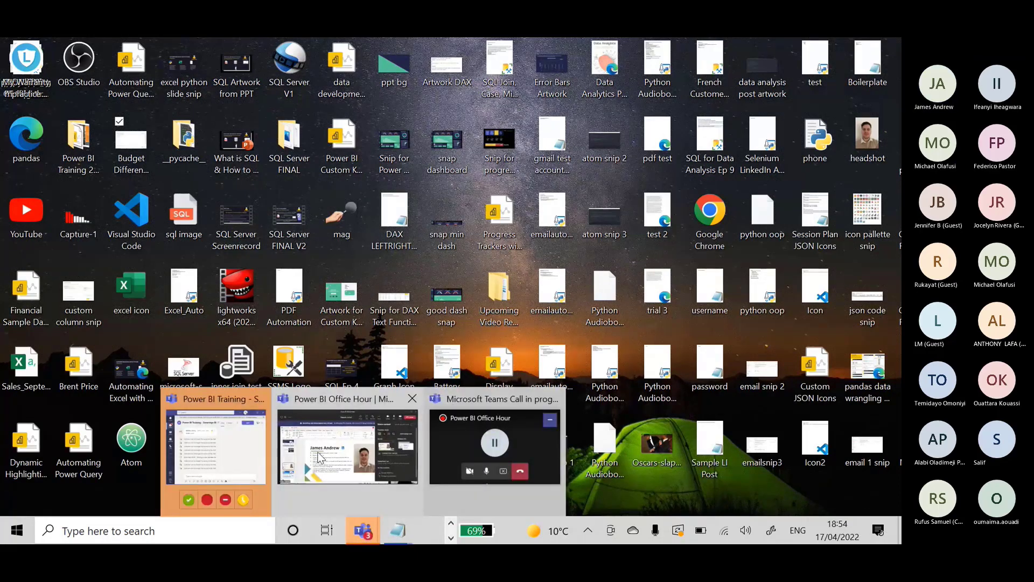